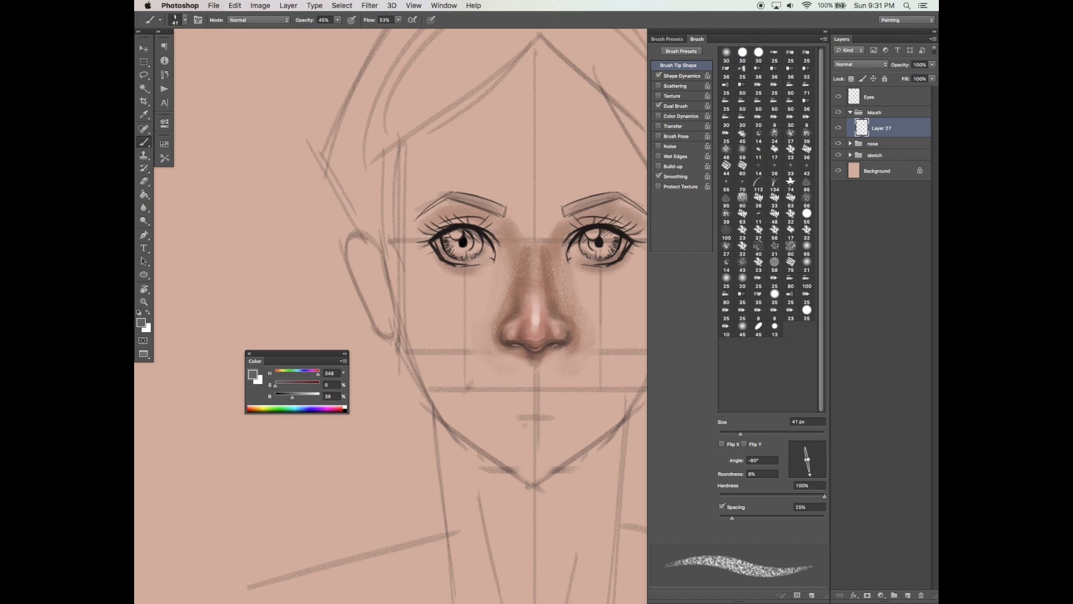
key("Tab")
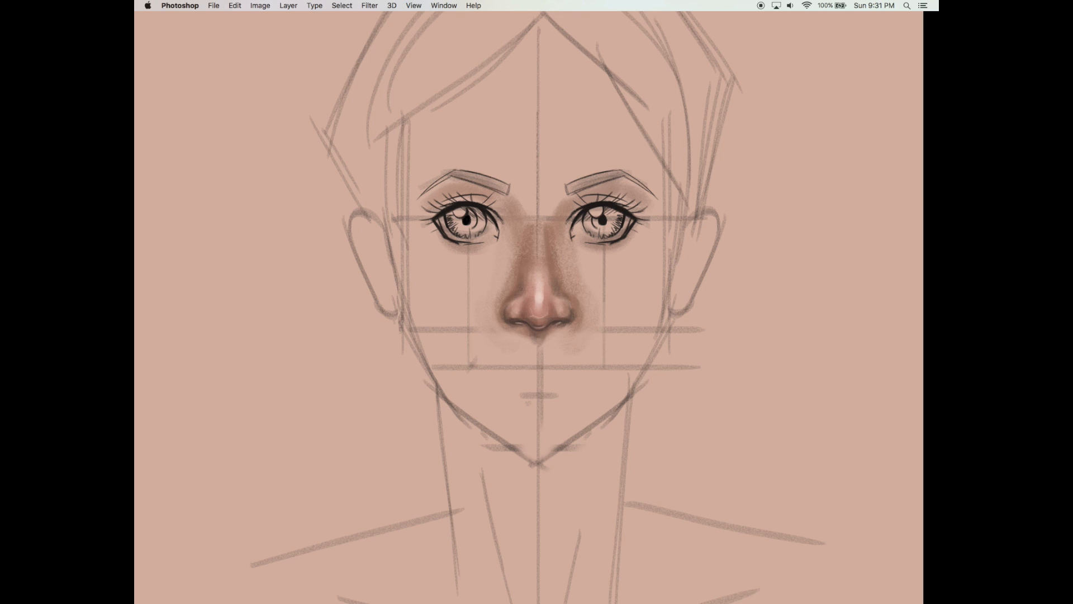
key("super+z")
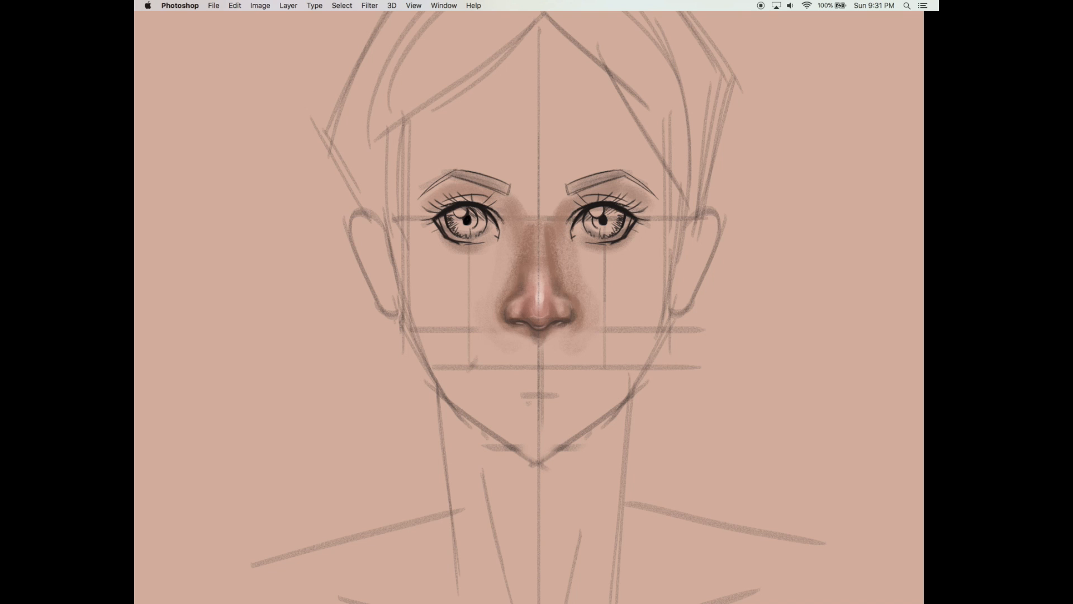
scroll(559, 372, "up", 1)
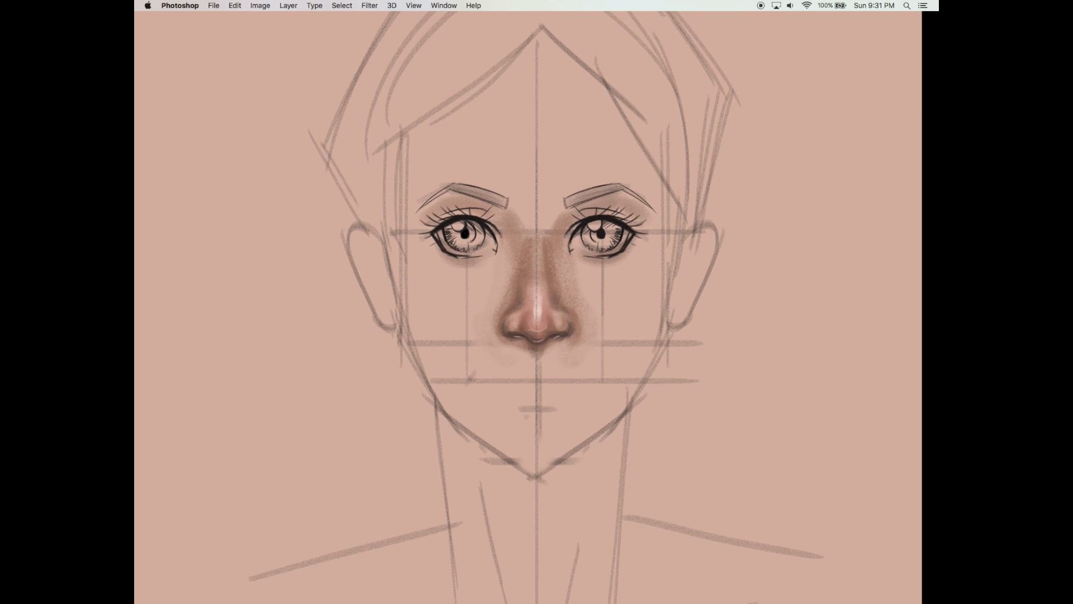
key("Tab")
key("Tab")
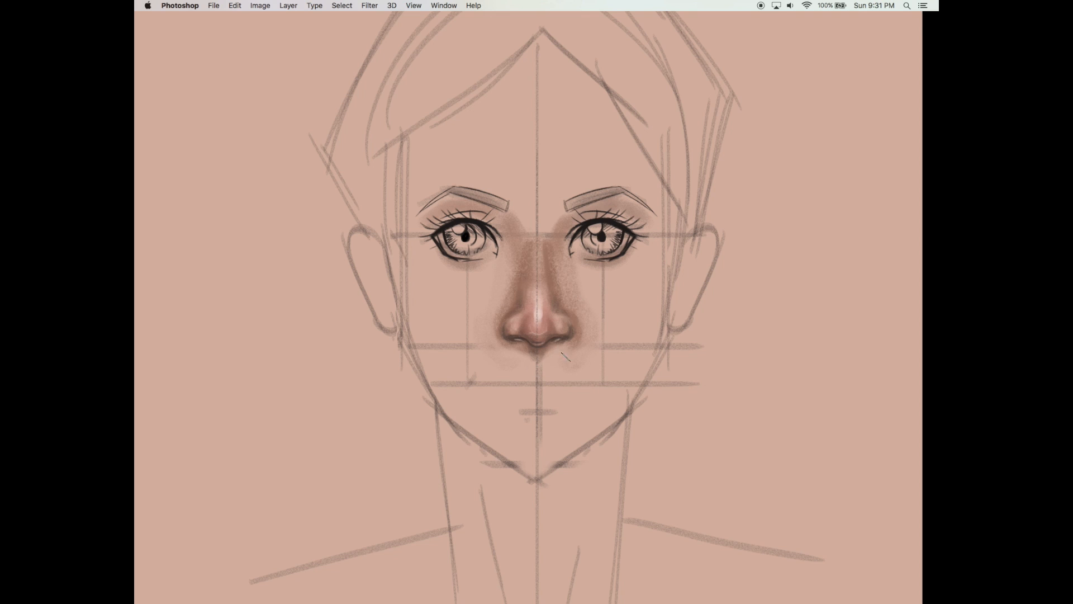
- Sketch a rough mouth below the nose, with a straight lip line, a peaked upper lip and an angular lower lip
key("Tab")
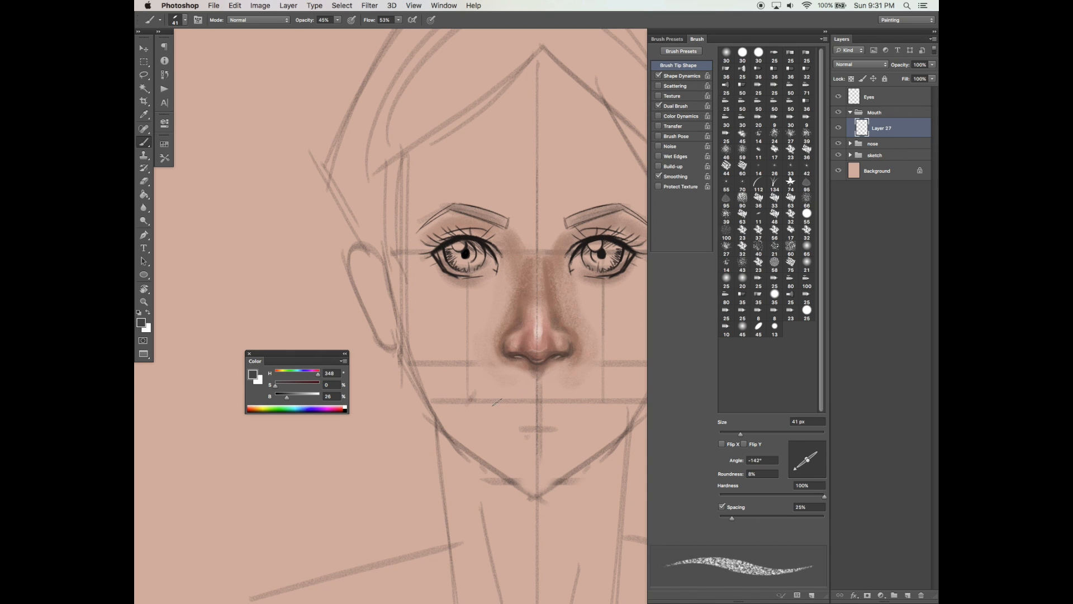
mouse_move(482, 401)
left_mouse_down()
mouse_move(579, 401)
mouse_move(479, 402)
mouse_move(537, 387)
mouse_move(596, 400)
left_mouse_up()
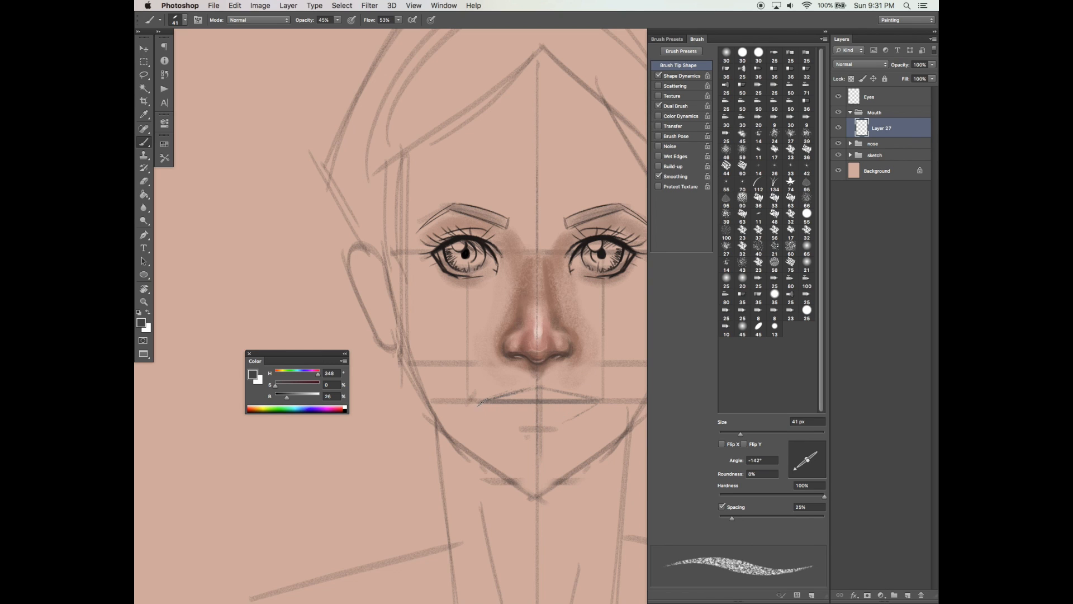
left_click_drag(497, 407, 528, 429)
key("e")
key("b")
scroll(575, 426, "down", 3)
scroll(575, 426, "left", 2)
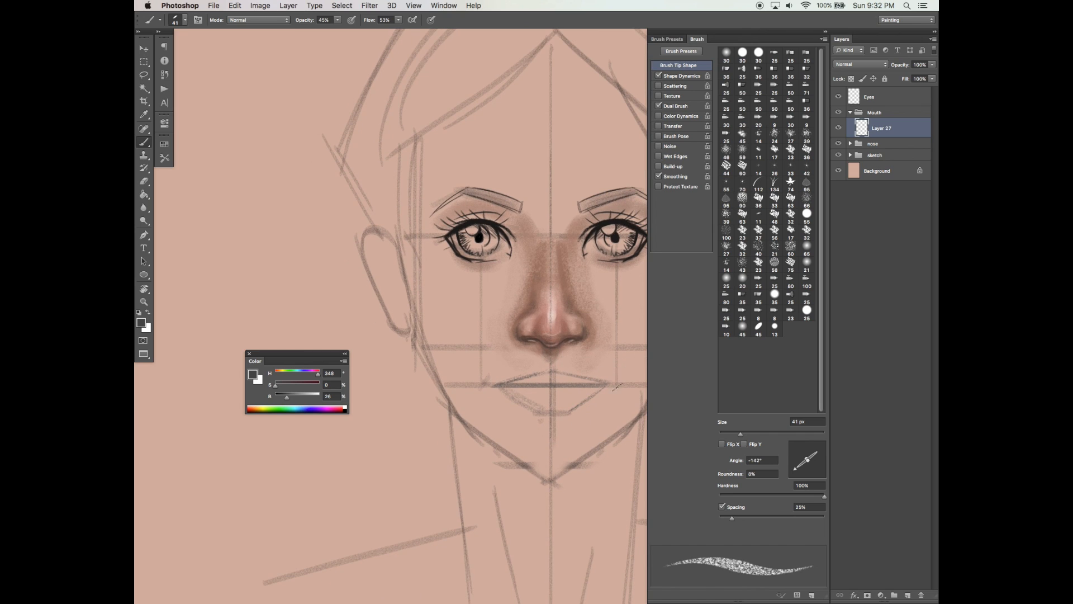
- Set the brush angle to -50° and reinforce the slanted outlines of the upper and lower lips
left_click(817, 472)
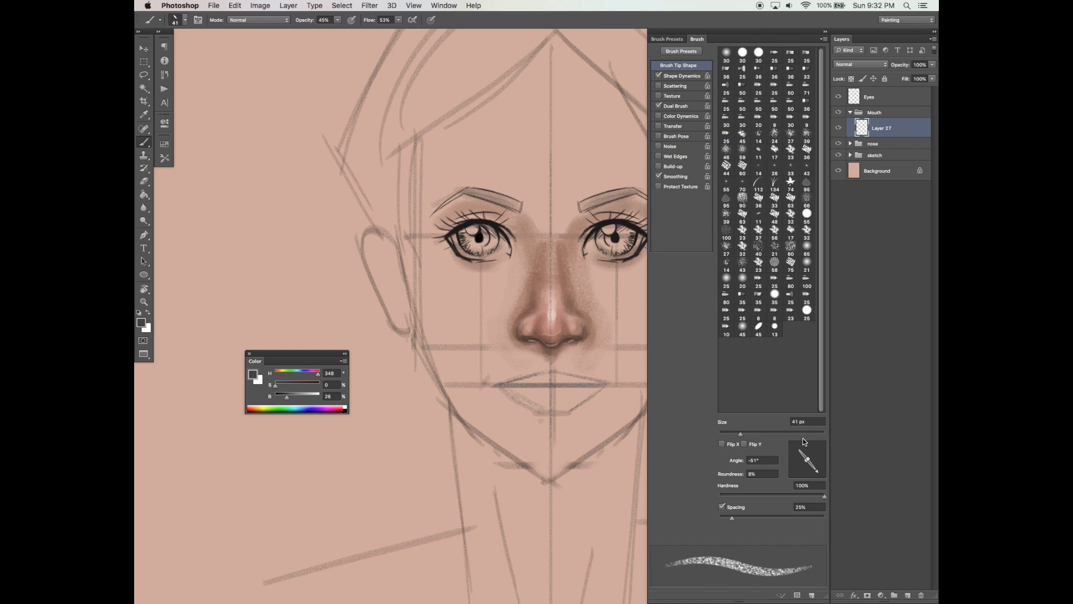
mouse_move(582, 356)
left_mouse_down()
mouse_move(501, 383)
mouse_move(594, 369)
left_mouse_up()
key("super+z")
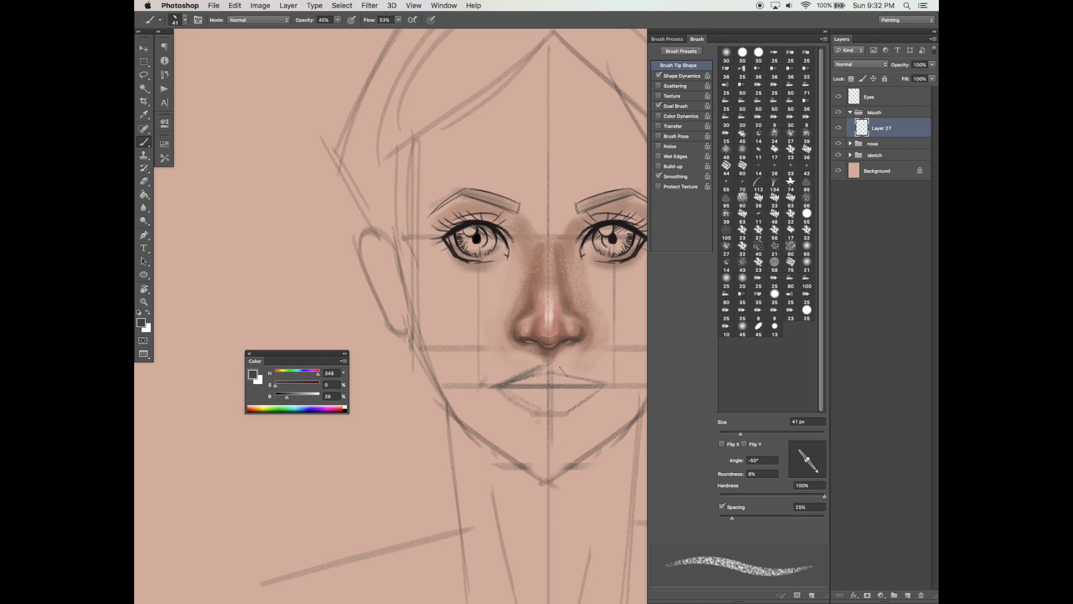
key("Tab")
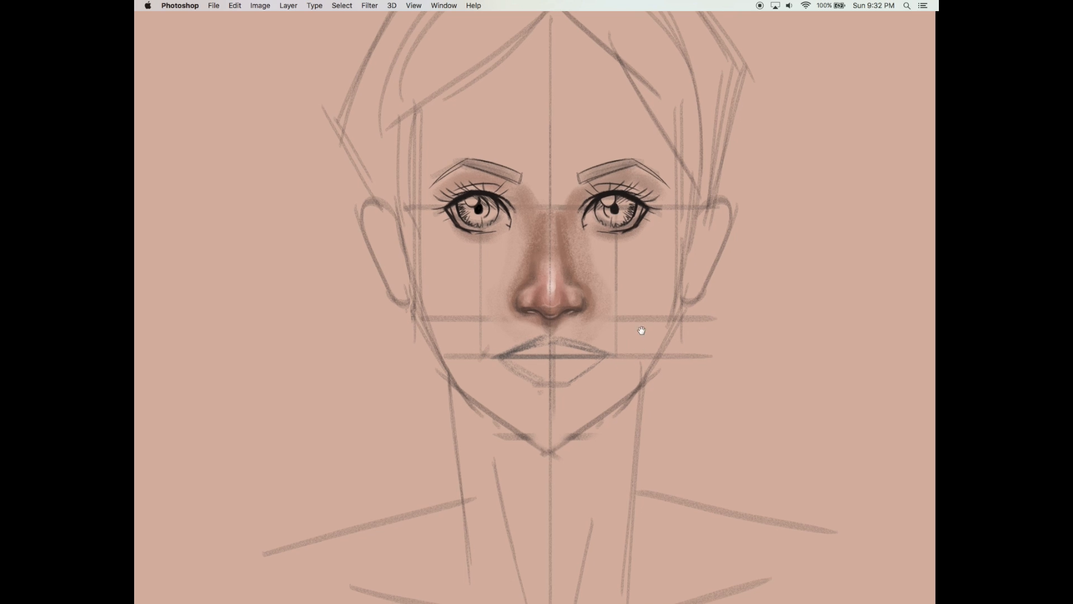
scroll(641, 331, "down", 2)
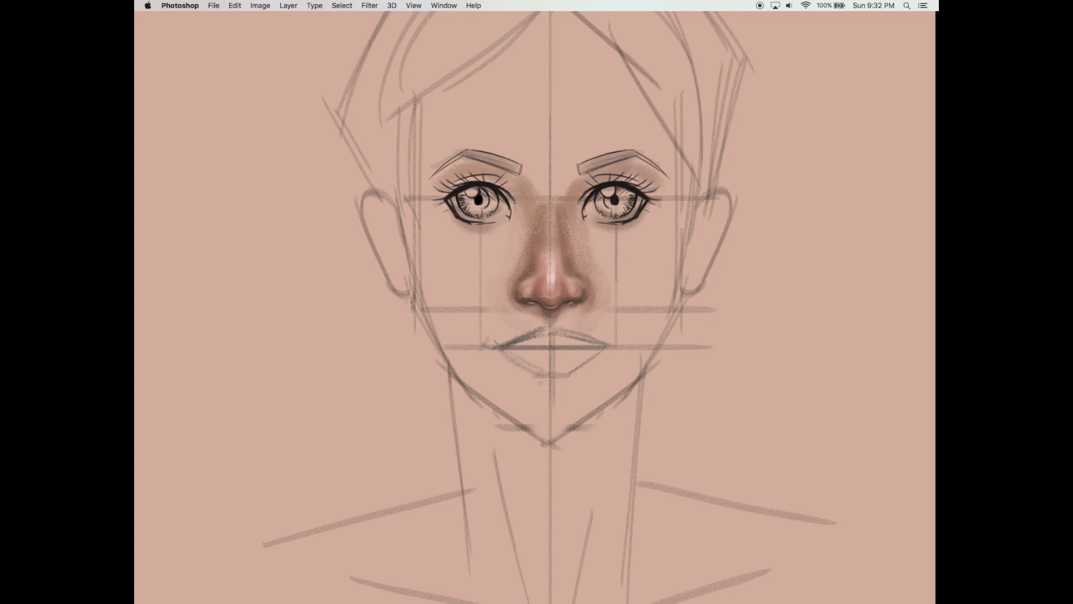
left_click_drag(560, 329, 616, 339)
scroll(622, 336, "right", 1)
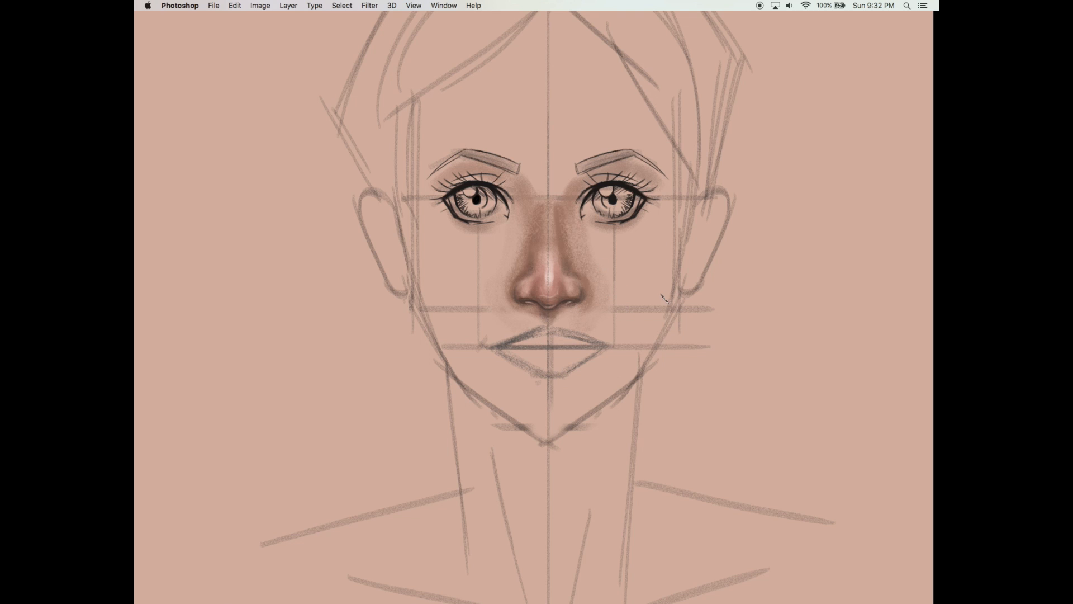
- Clean up the heavy outline of the upper lip and refine the line between the lips
key("space")
left_click_drag(551, 373, 551, 371)
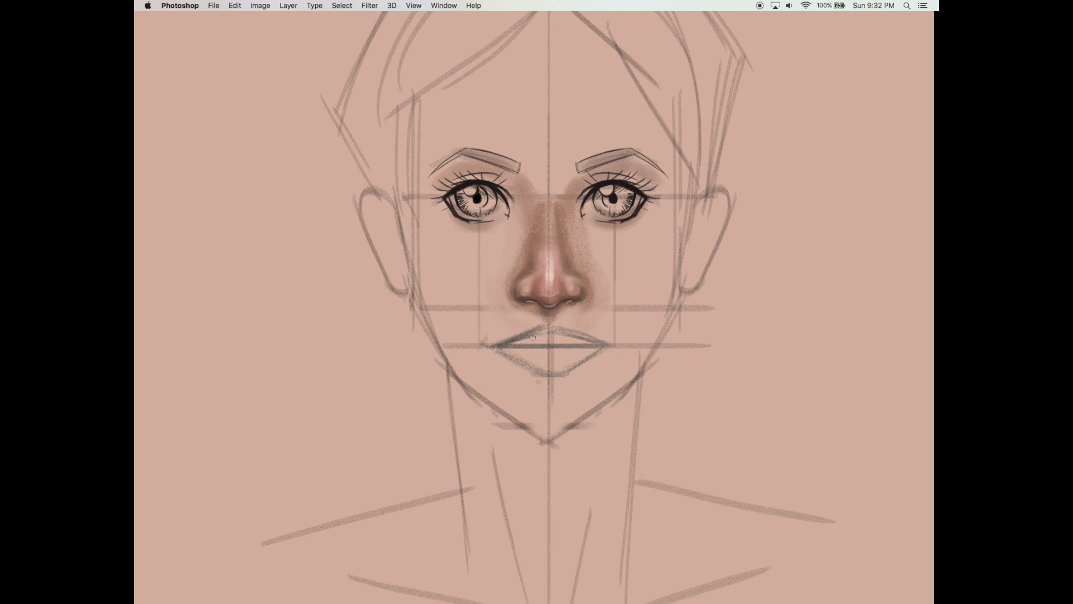
mouse_move(505, 345)
left_mouse_down()
mouse_move(573, 328)
mouse_move(550, 334)
mouse_move(591, 342)
left_mouse_up()
mouse_move(561, 332)
left_mouse_down()
mouse_move(594, 340)
mouse_move(590, 318)
left_mouse_up()
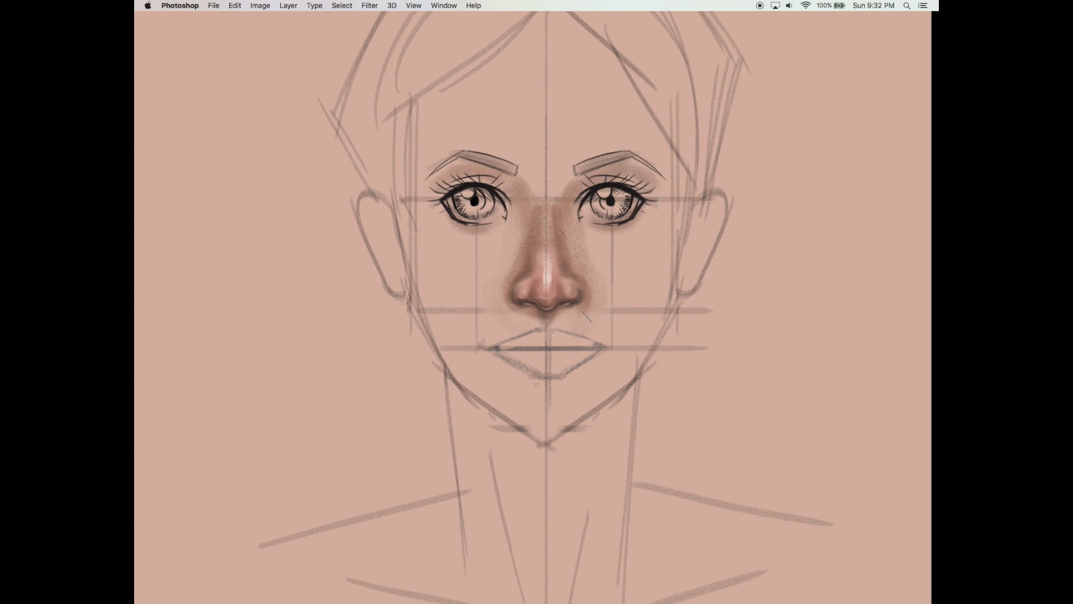
- Set the Dual Brush size to 50 px
key("Tab")
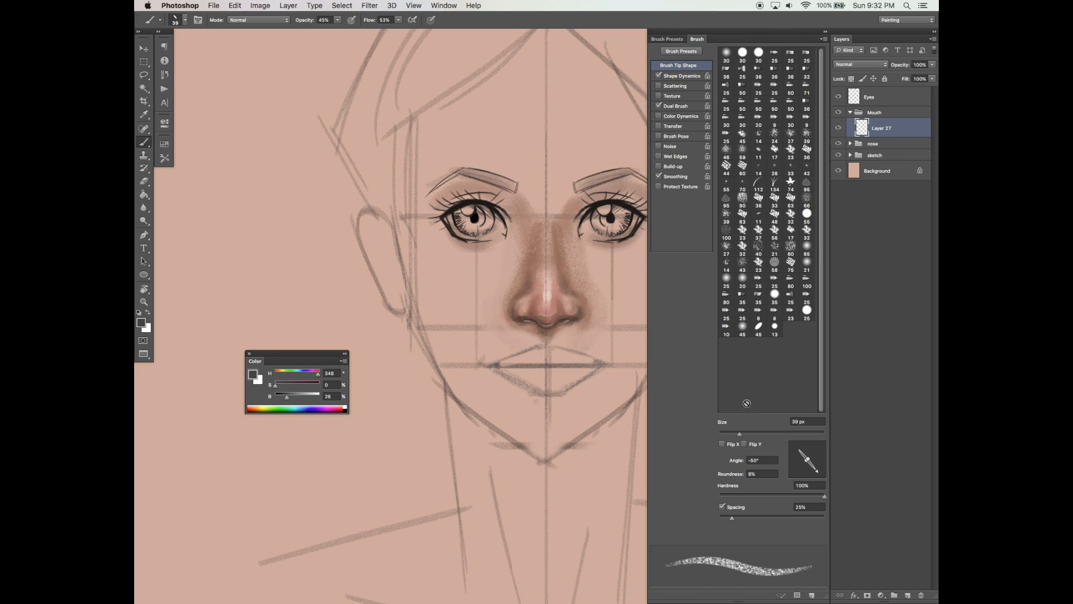
left_click(685, 106)
left_click_drag(749, 473, 745, 474)
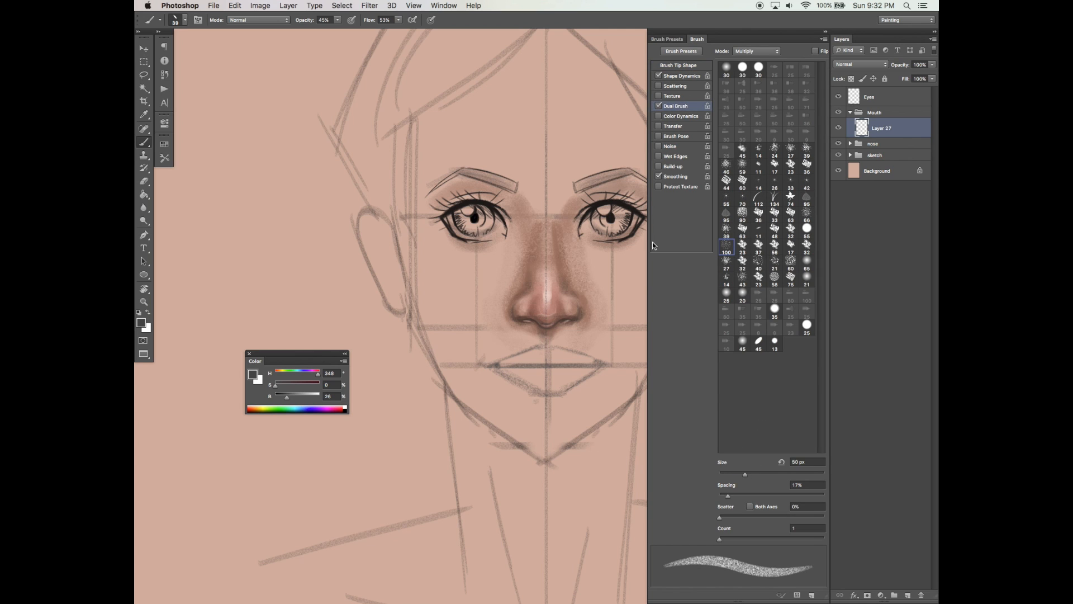
key("Tab")
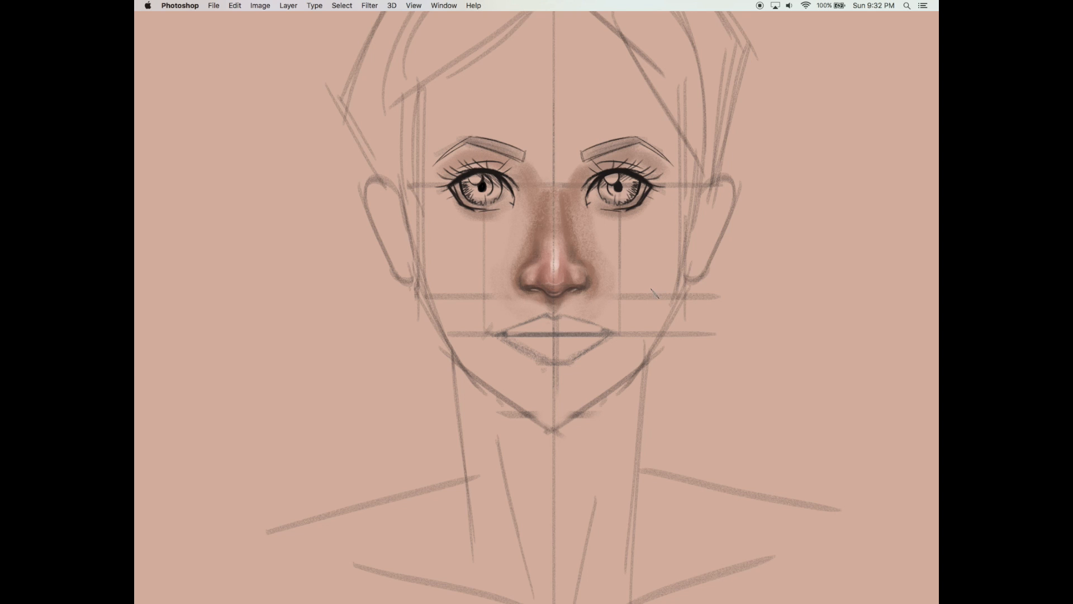
- Sketch the rounded centre of the upper lip and thicken the curved line between the lips out to the mouth corner
key("Tab")
key("Tab")
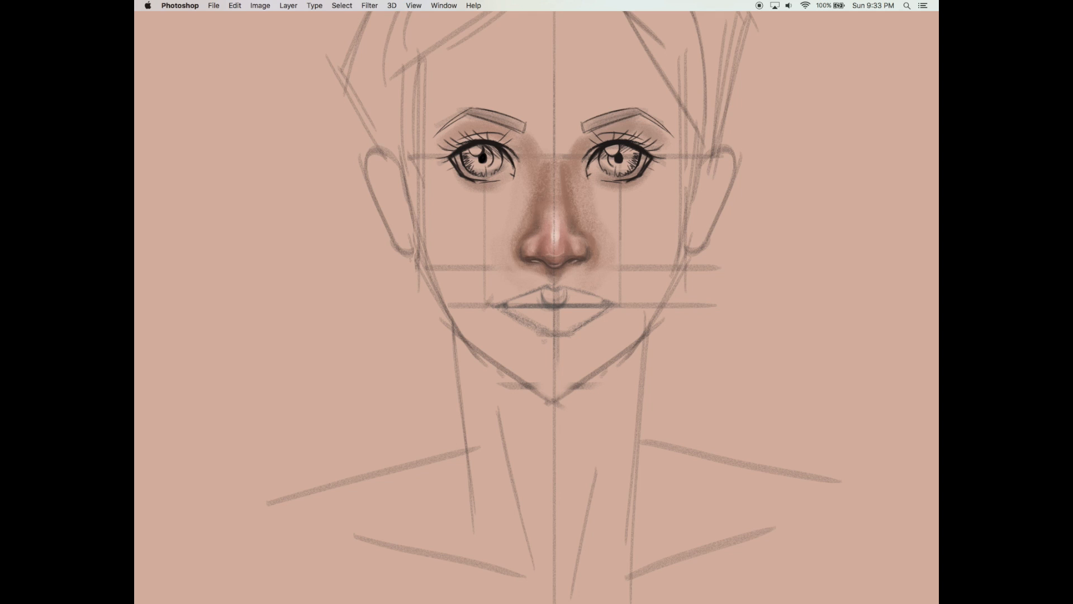
left_click_drag(562, 297, 561, 298)
key("super+z")
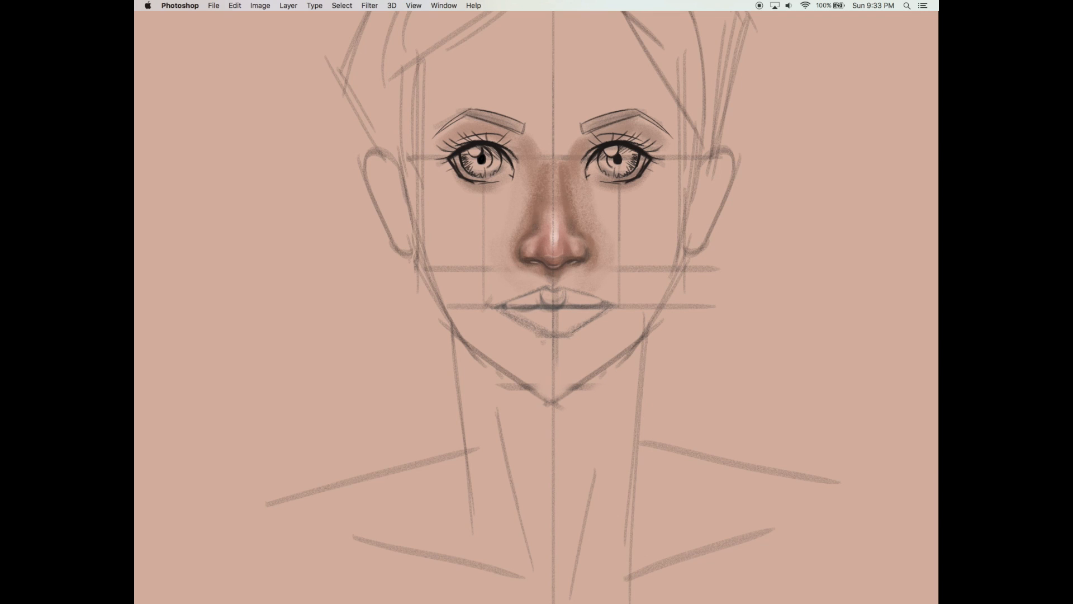
left_click_drag(613, 303, 616, 301)
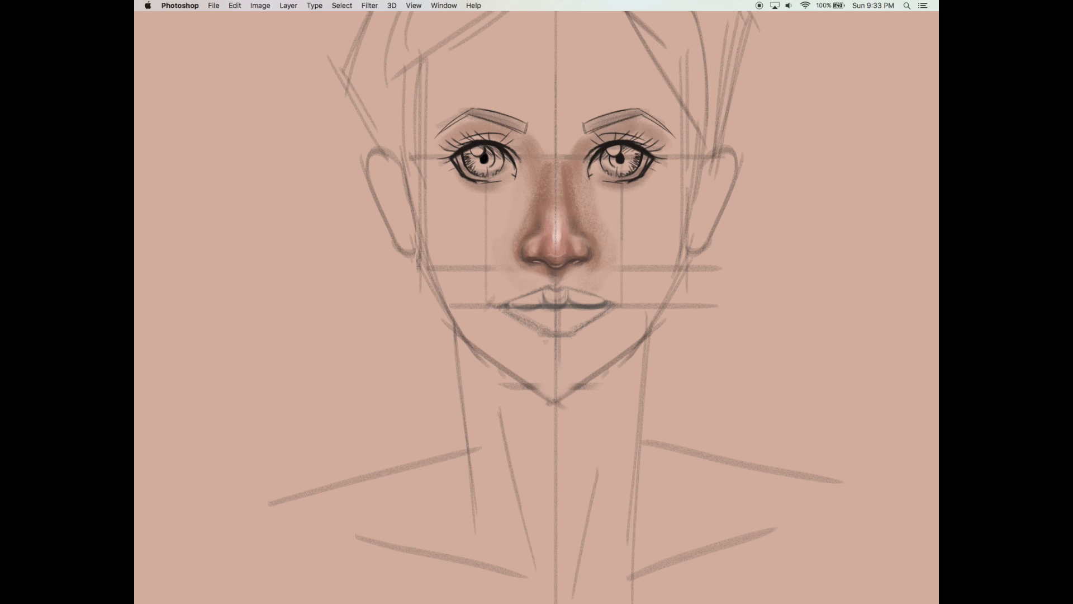
- Set the brush opacity and flow to 100% and darken the foreground colour to 7% brightness
key("Tab")
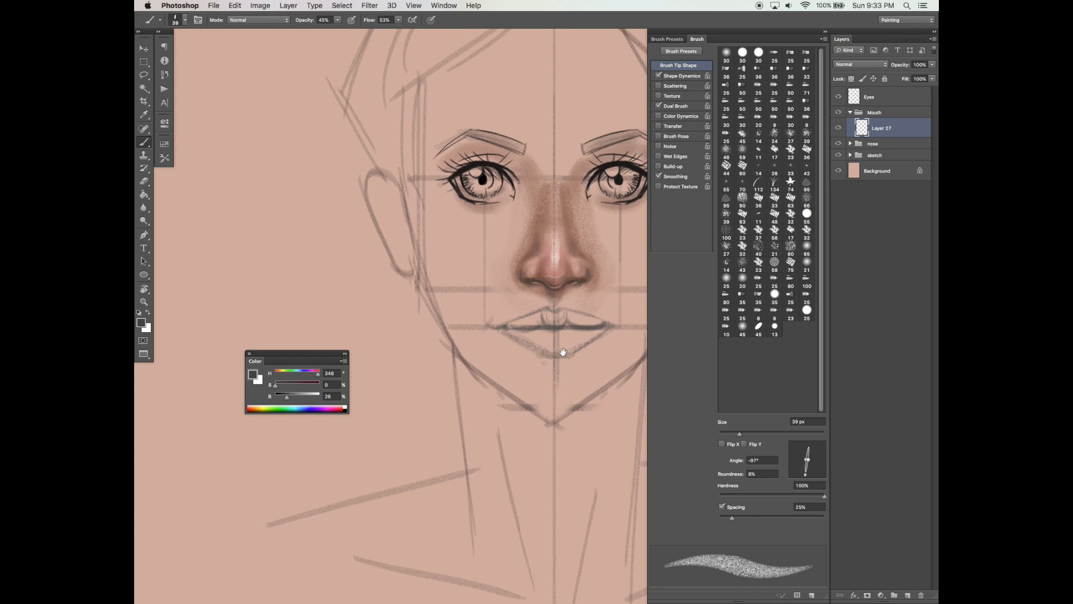
left_click_drag(339, 22, 382, 28)
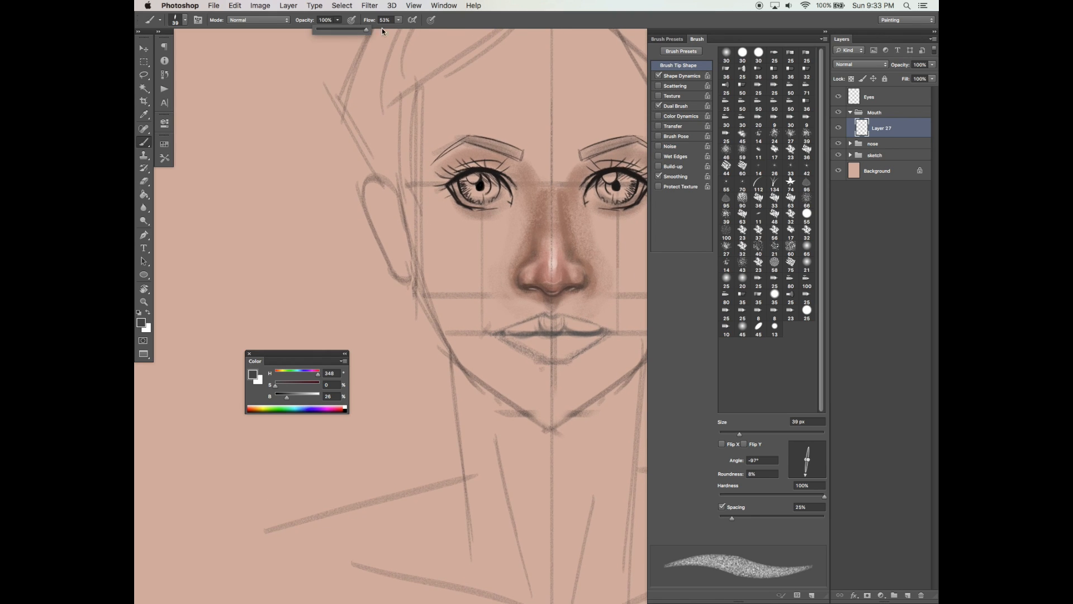
left_click(400, 21)
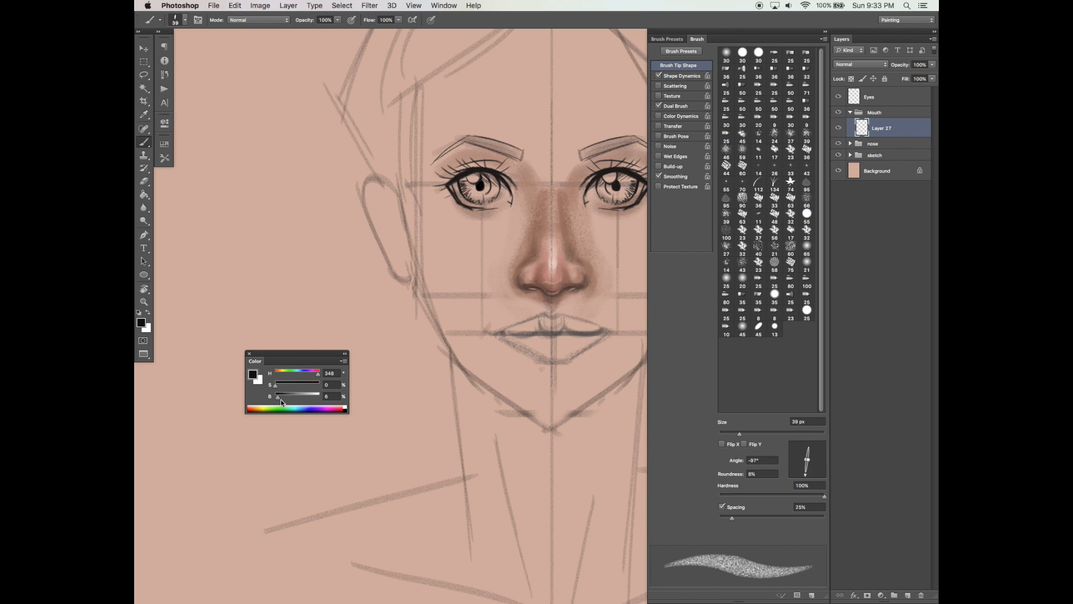
key("Tab")
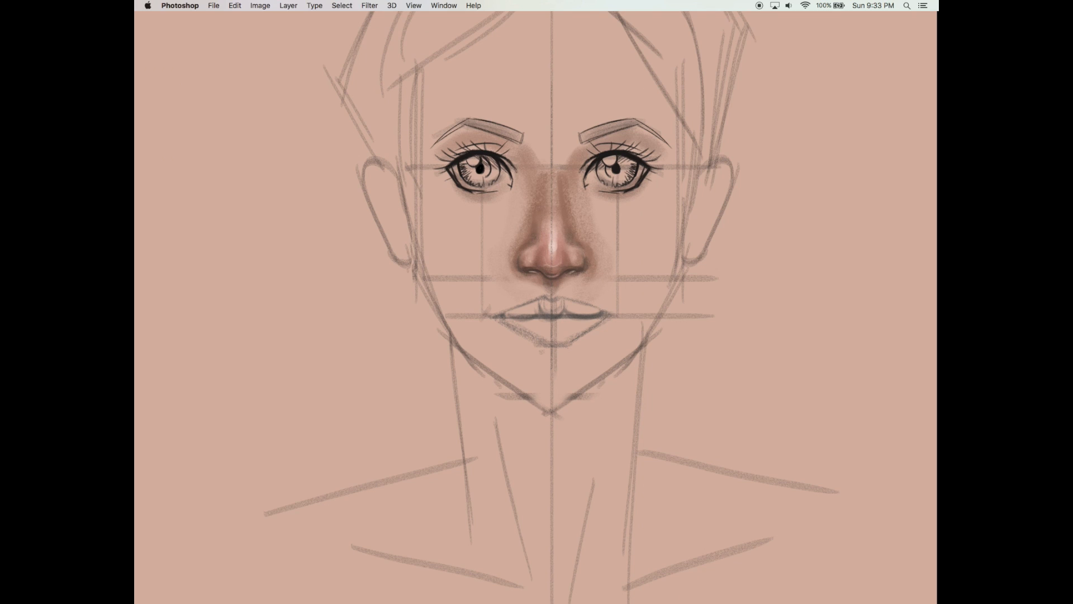
- Set the brush roundness to 100% and draw curved vertical crease lines across the upper lip
left_click_drag(548, 300, 561, 338)
key("super+z")
key("Tab")
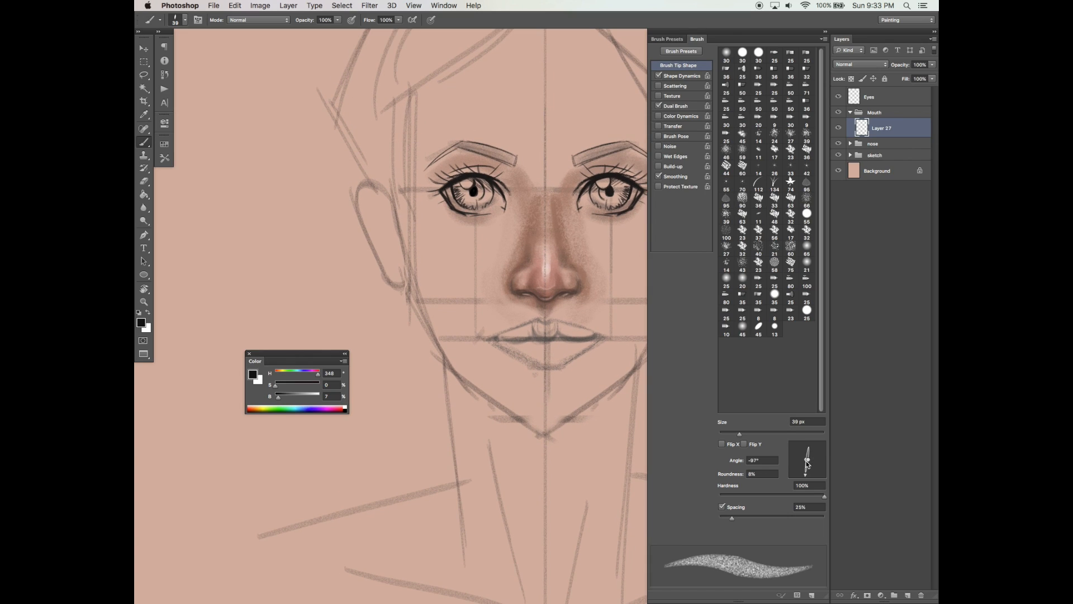
key("Tab")
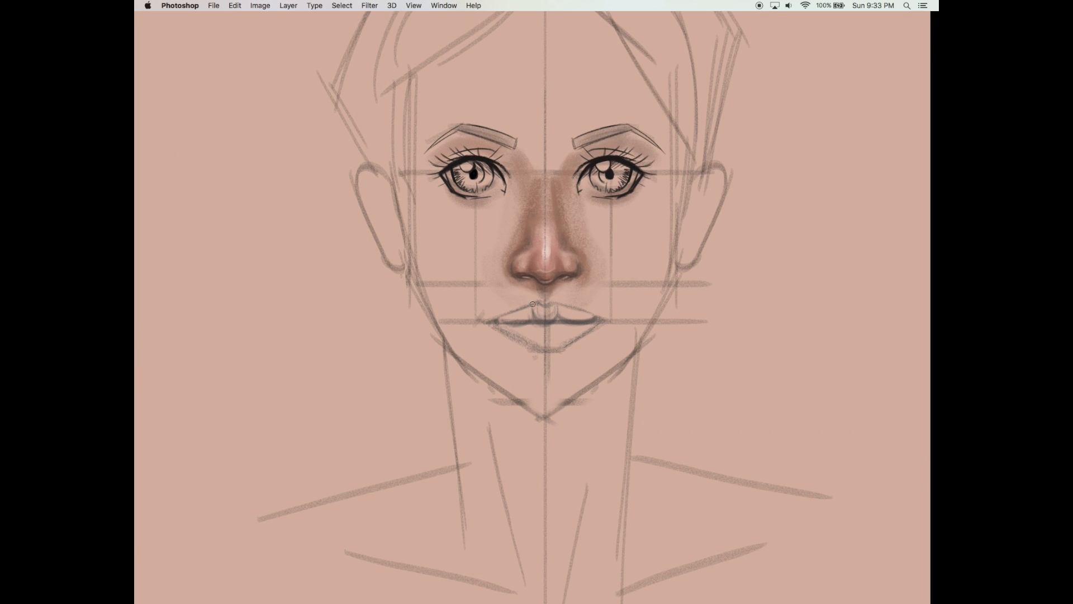
mouse_move(532, 306)
left_mouse_down()
mouse_move(554, 317)
mouse_move(559, 303)
mouse_move(544, 322)
left_mouse_up()
mouse_move(521, 307)
left_mouse_down()
mouse_move(528, 322)
mouse_move(526, 309)
mouse_move(584, 320)
left_mouse_up()
key("super+z")
left_click_drag(581, 311, 574, 320)
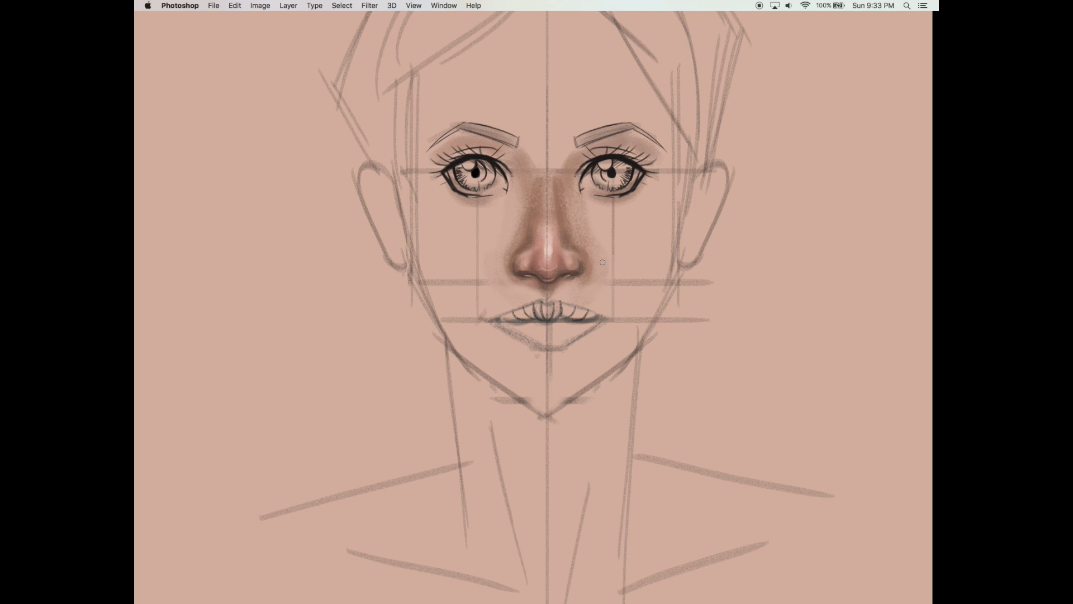
- Extend the crease lines to both corners of the upper lip and darken the centre of the mouth line
left_click_drag(500, 315, 506, 323)
left_click_drag(599, 314, 592, 321)
key("super+z")
left_click_drag(530, 319, 543, 330)
key("super+z")
left_click_drag(582, 309, 585, 307)
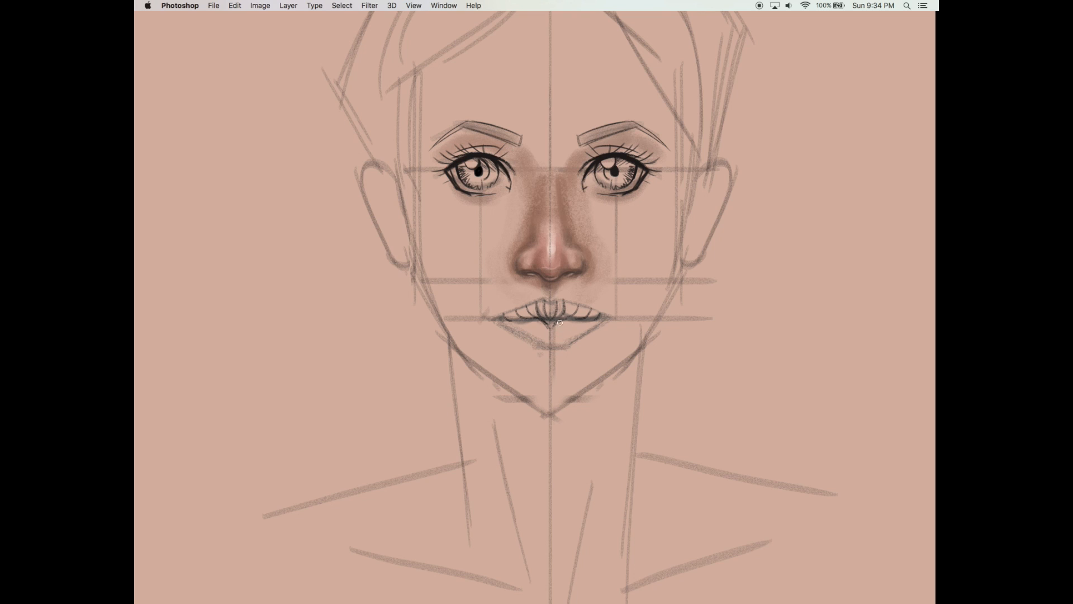
- Draw curved crease lines fanning out from the centre across the lower lip
mouse_move(538, 322)
left_mouse_down()
mouse_move(535, 342)
mouse_move(527, 334)
mouse_move(583, 329)
left_mouse_up()
mouse_move(560, 323)
left_mouse_down()
mouse_move(548, 347)
mouse_move(557, 330)
mouse_move(544, 331)
mouse_move(558, 366)
mouse_move(561, 322)
mouse_move(561, 331)
left_mouse_up()
left_click_drag(617, 308, 615, 306)
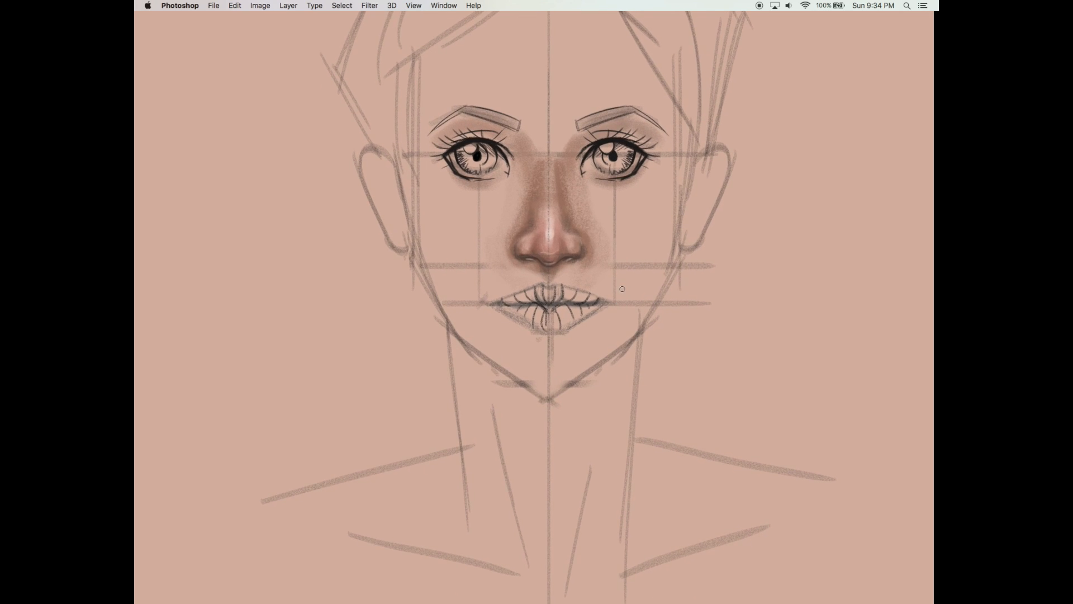
- Lower the opacity of the mouth sketch layer to 59% and add a new layer above it
key("Tab")
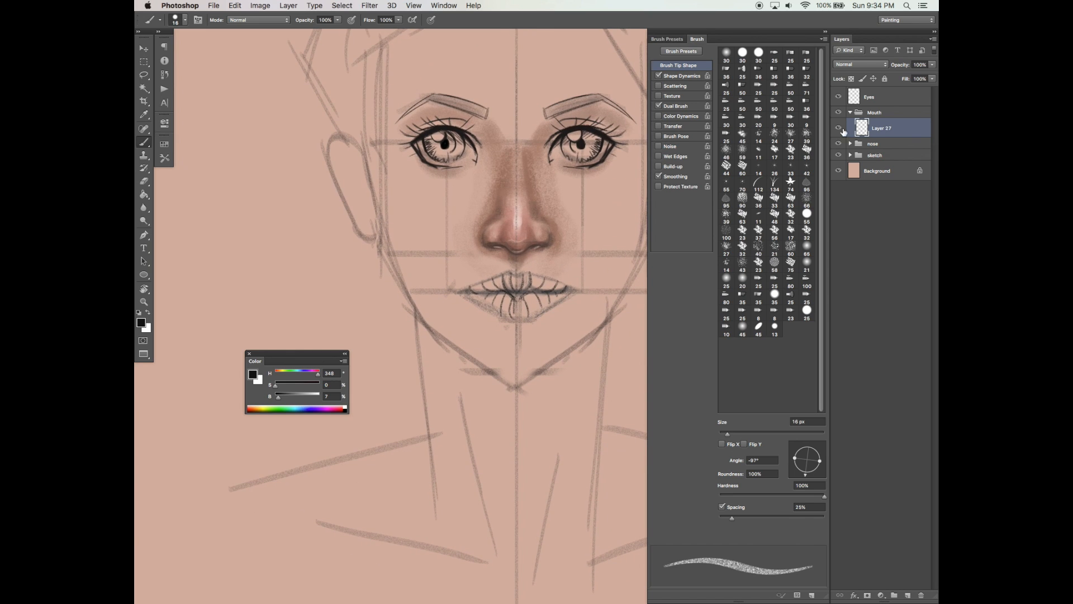
left_click_drag(934, 65, 913, 76)
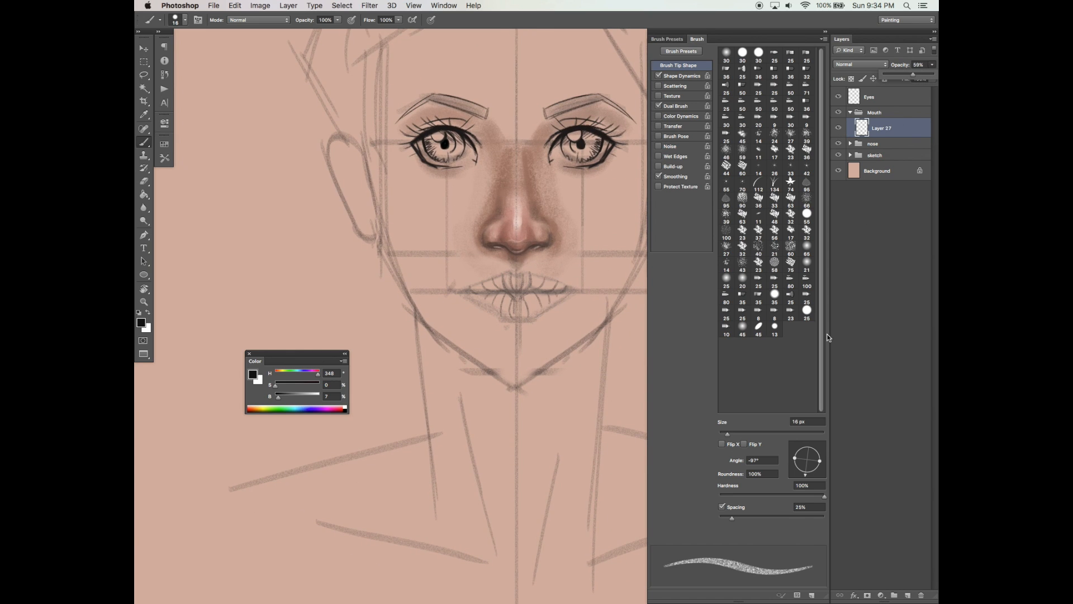
left_click(909, 594)
- Set the brush size to 11 px and trace a clean upper lip outline and cupid's bow over the faded sketch
left_click_drag(728, 435, 724, 435)
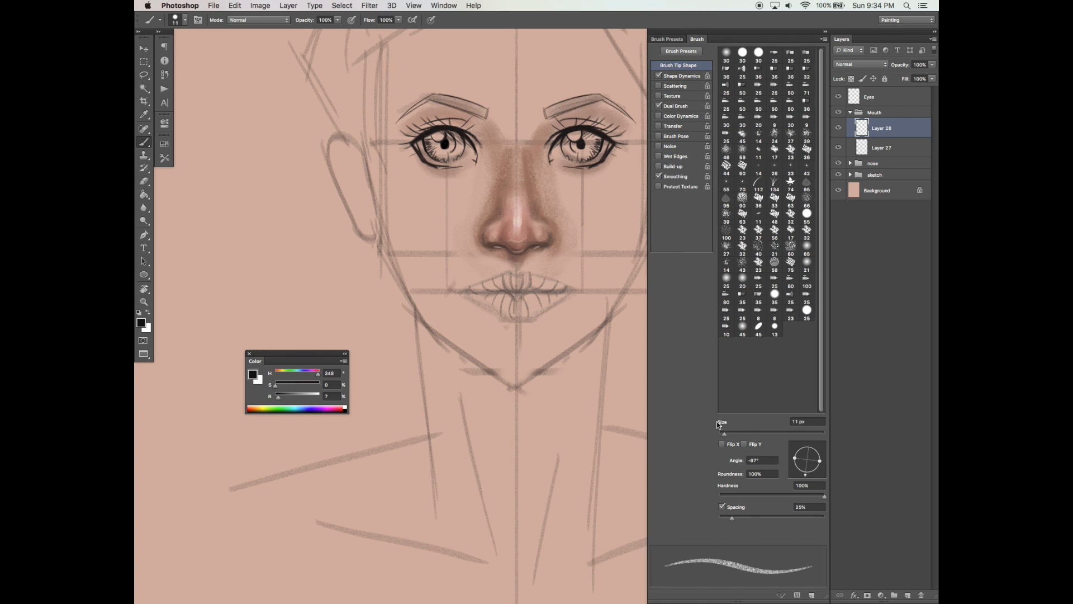
key("Tab")
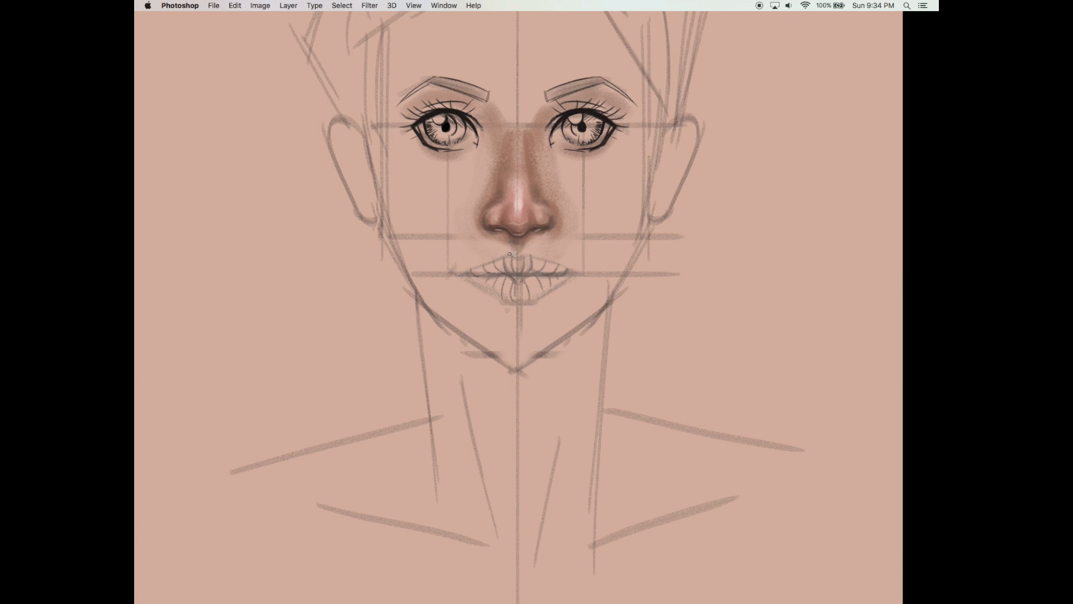
mouse_move(515, 255)
left_mouse_down()
mouse_move(526, 256)
mouse_move(469, 273)
left_mouse_up()
left_click_drag(532, 253, 551, 260)
mouse_move(545, 258)
left_mouse_down()
mouse_move(559, 263)
mouse_move(505, 275)
mouse_move(523, 278)
left_mouse_up()
left_click_drag(526, 278, 540, 251)
left_click_drag(578, 390, 581, 406)
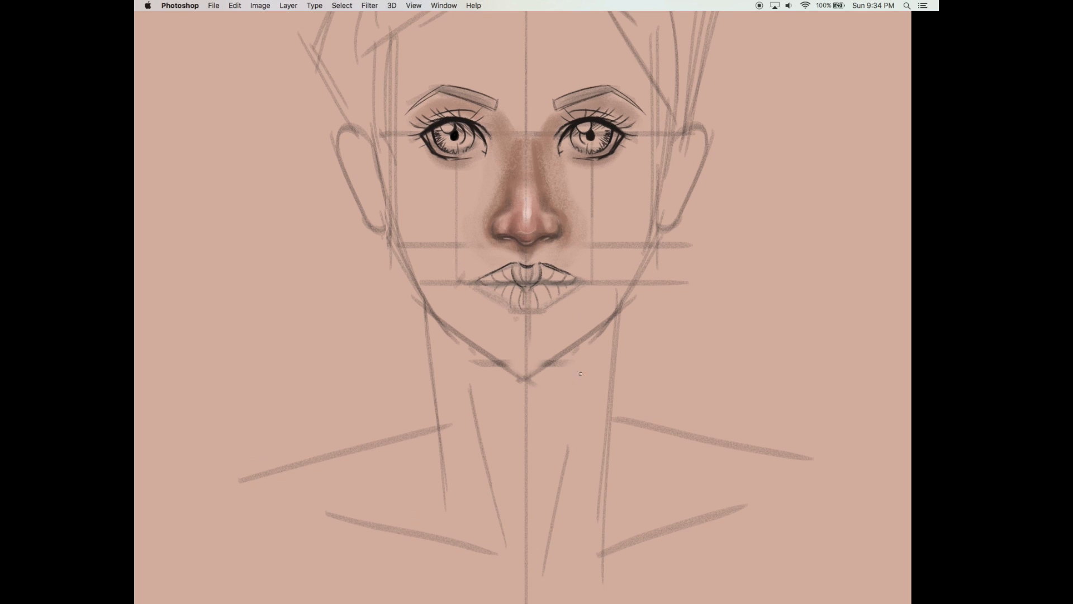
- Trace the line between the lips, both mouth corners and the full outline of the lower lip
mouse_move(478, 281)
left_mouse_down()
mouse_move(573, 281)
mouse_move(533, 286)
left_mouse_up()
mouse_move(485, 286)
left_mouse_down()
mouse_move(492, 294)
mouse_move(472, 283)
left_mouse_up()
mouse_move(580, 281)
left_mouse_down()
mouse_move(565, 297)
mouse_move(510, 309)
left_mouse_up()
mouse_move(574, 292)
left_mouse_down()
mouse_move(543, 312)
mouse_move(550, 305)
left_mouse_up()
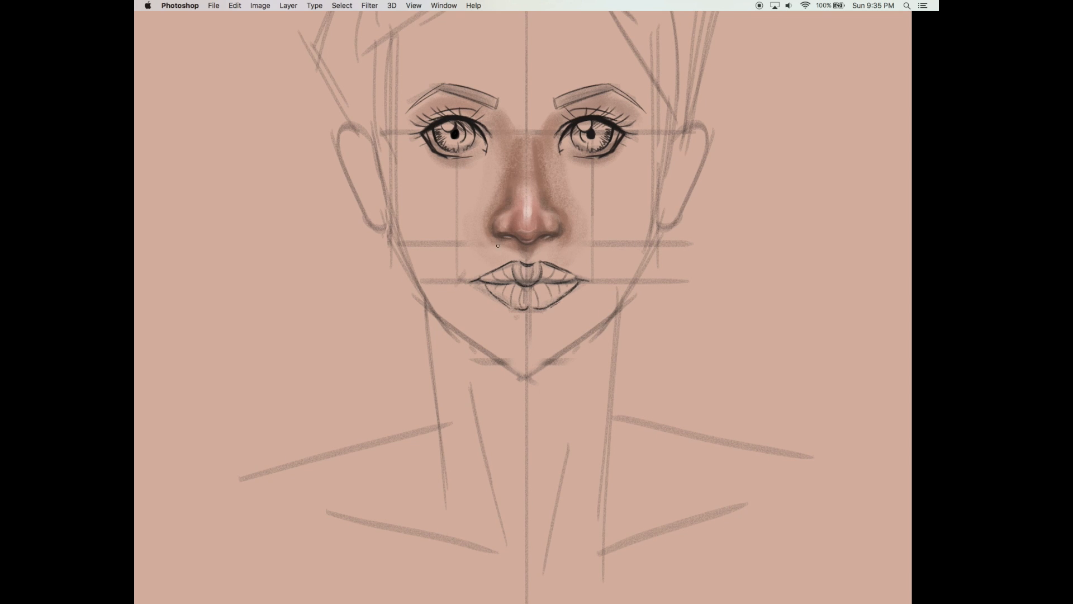
- Extend both mouth corners outward with short strokes that end in small curled hooks
left_click_drag(472, 279, 488, 281)
left_click_drag(471, 282, 474, 281)
left_click_drag(583, 279, 588, 273)
mouse_move(585, 274)
left_mouse_down()
mouse_move(602, 278)
mouse_move(598, 289)
mouse_move(581, 282)
mouse_move(601, 292)
mouse_move(591, 295)
left_mouse_up()
left_click_drag(469, 300, 456, 296)
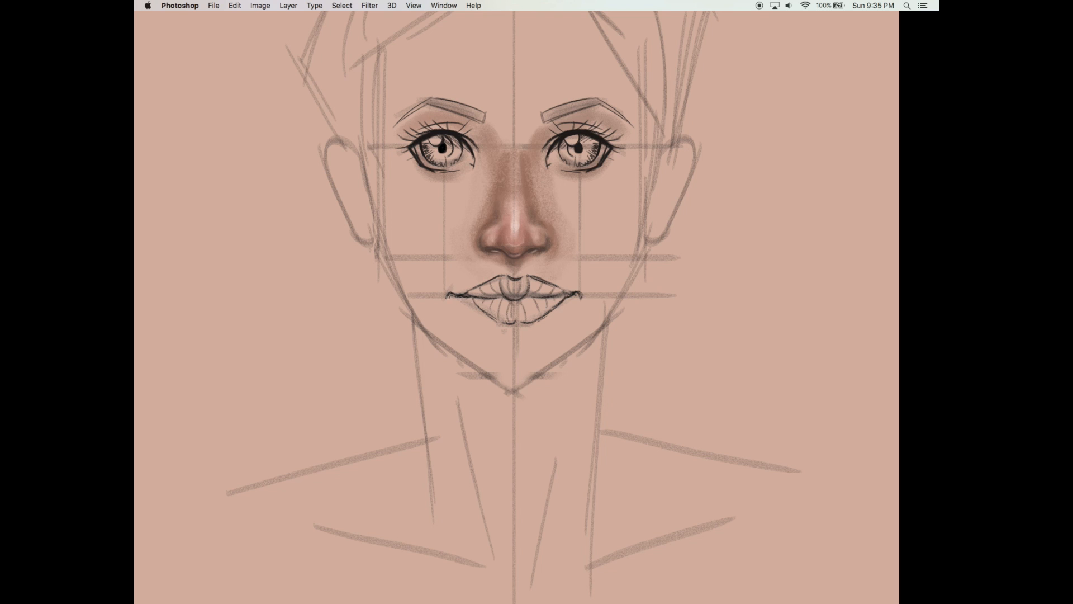
- Darken the line between the lips near both corners and touch up the lower lip's side contours
left_click_drag(546, 282, 566, 291)
left_click_drag(636, 303, 674, 286)
mouse_move(488, 275)
left_mouse_down()
mouse_move(483, 283)
mouse_move(503, 280)
left_mouse_up()
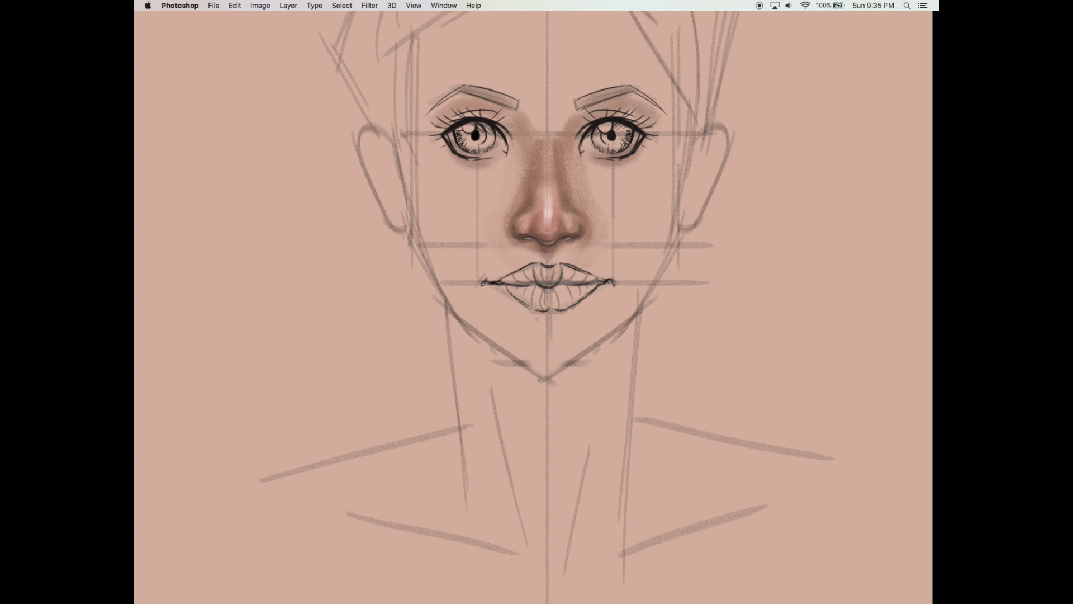
left_click_drag(643, 299, 640, 304)
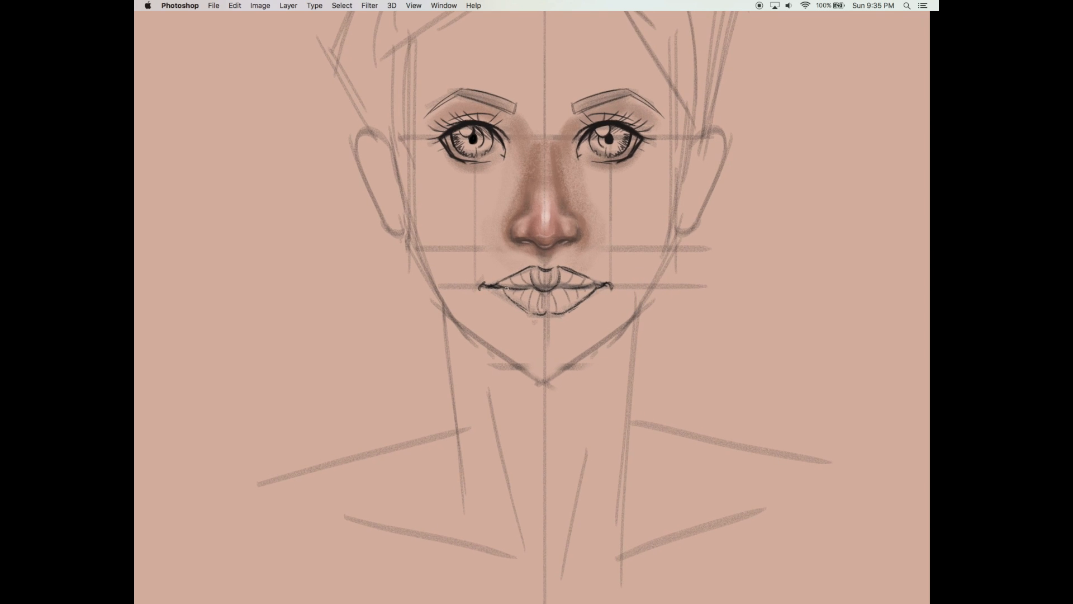
left_click_drag(503, 295, 516, 306)
left_click_drag(590, 298, 597, 293)
left_click_drag(603, 361, 610, 363)
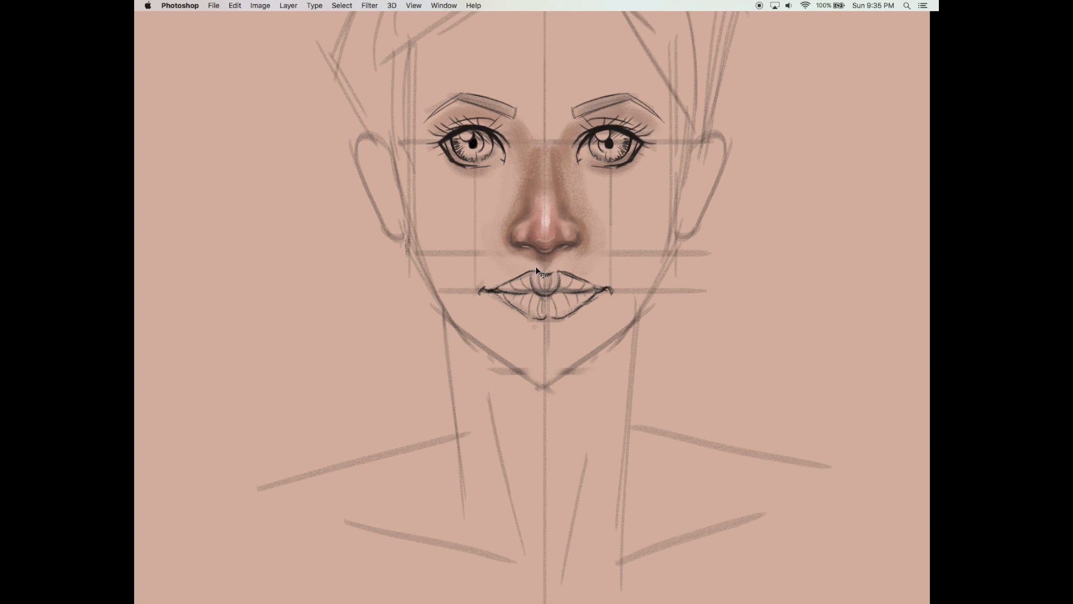
- Compare the lip line art with the faded sketch by toggling the visibility of Layer 28
left_click_drag(564, 239, 561, 243)
left_click(622, 303, "alt")
mouse_move(626, 308)
left_mouse_down()
mouse_move(643, 328)
mouse_move(604, 286)
left_mouse_up()
key("Tab")
left_click(838, 128)
left_click(838, 128)
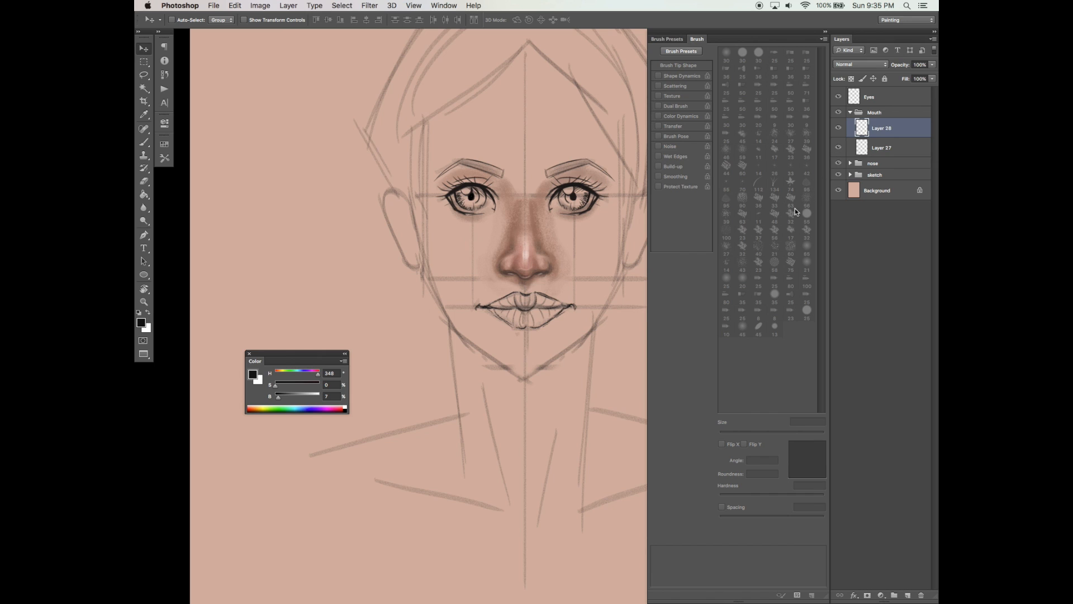
- Erase the bottom edge of the lower lip, redraw it shallower, and add short philtrum strokes above the cupid's bow
key("e")
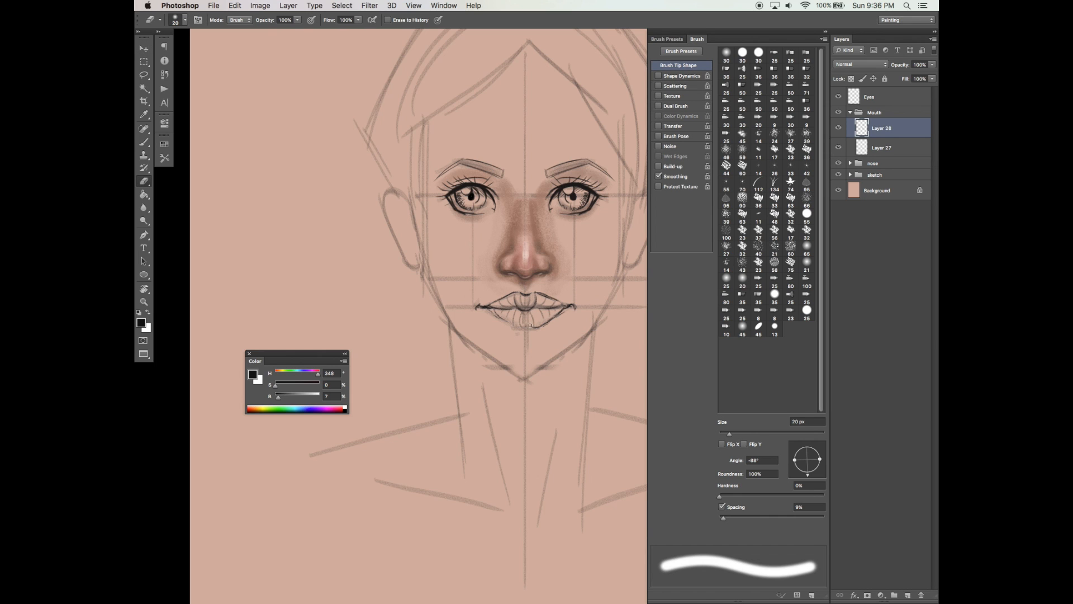
key("b")
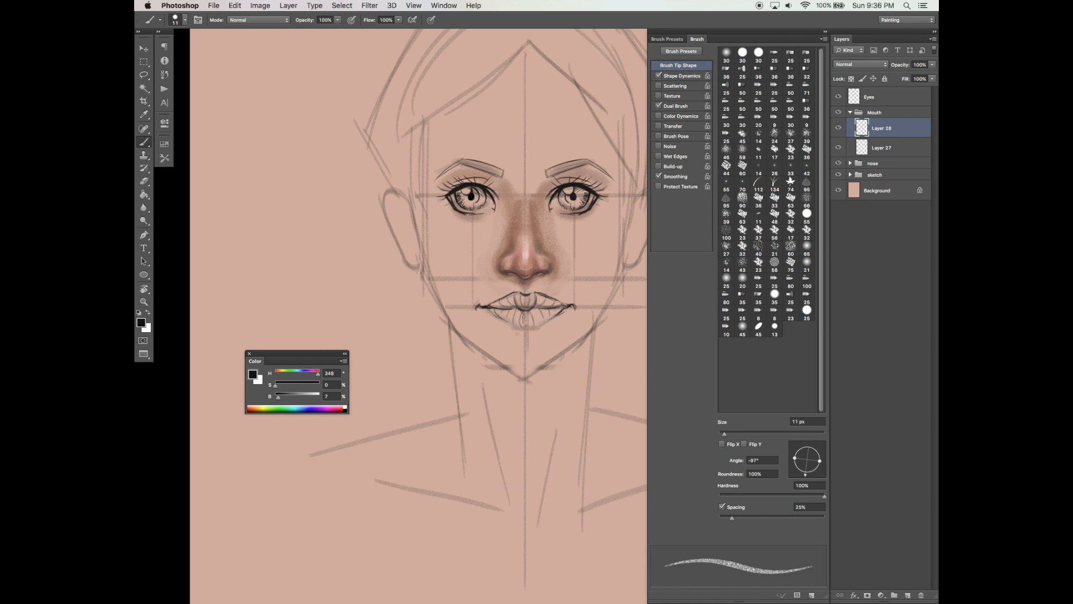
mouse_move(503, 319)
left_mouse_down()
mouse_move(565, 309)
mouse_move(532, 323)
left_mouse_up()
key("e")
scroll(542, 319, "down", 1)
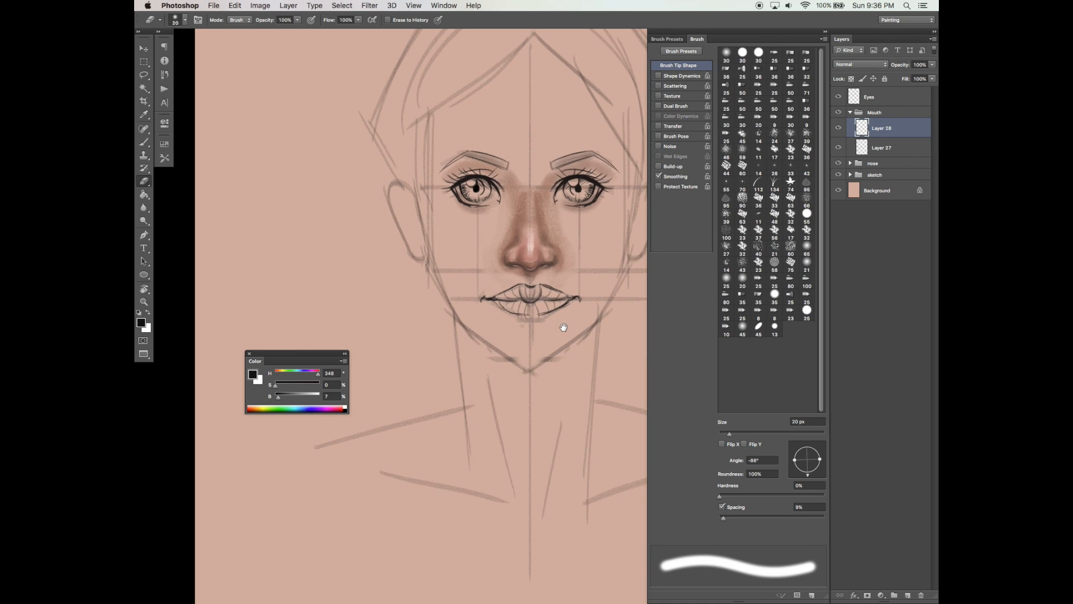
key("b")
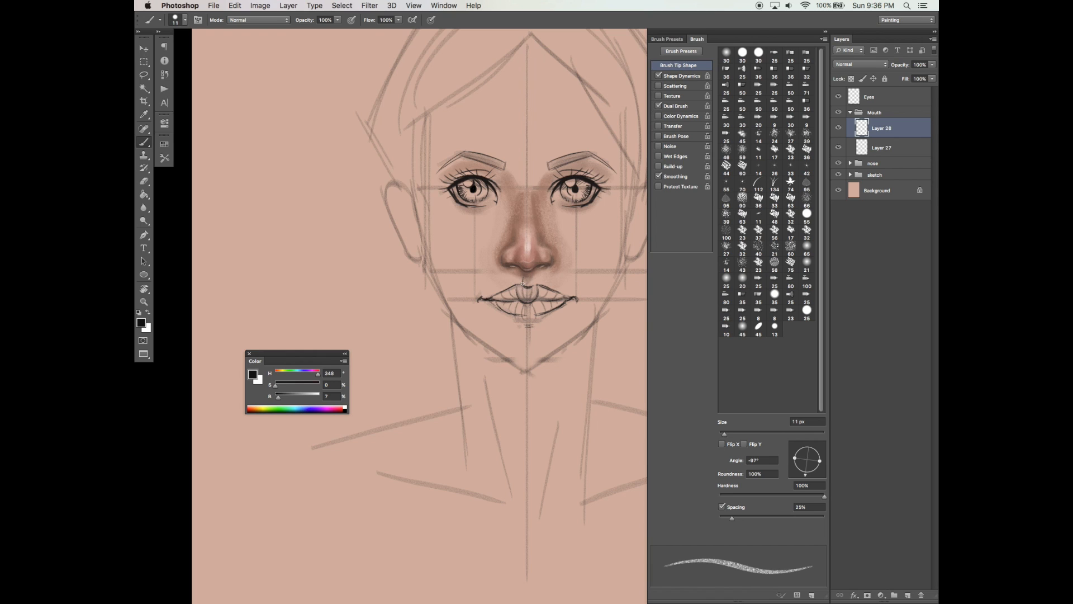
scroll(590, 380, "down", 1)
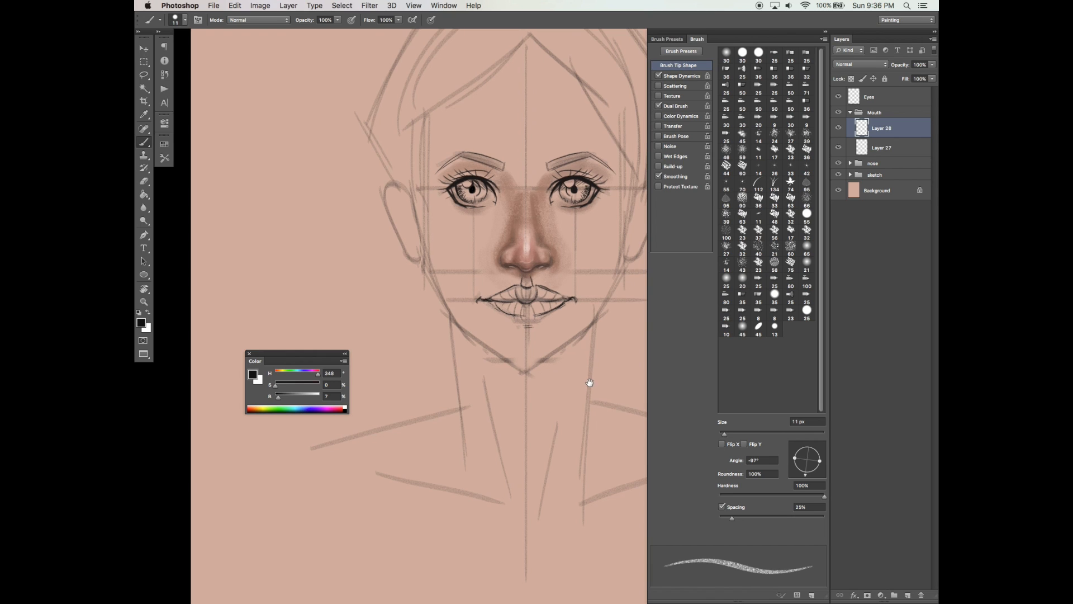
key("e")
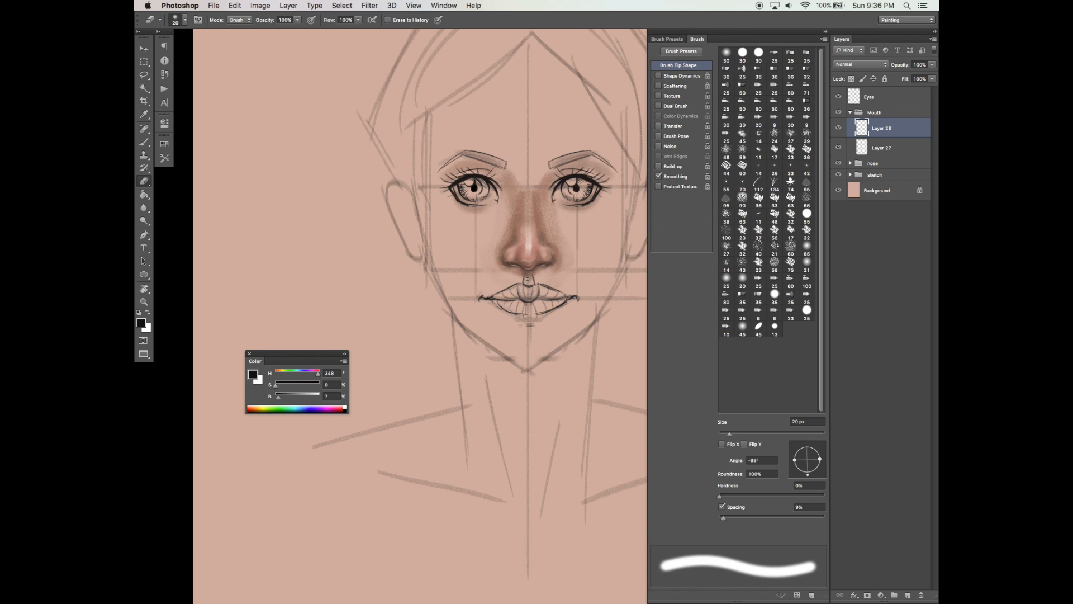
- Reduce the height of the lip line art on Layer 28 with Free Transform and save the document
key("ctrl+t")
left_click_drag(530, 272, 530, 277)
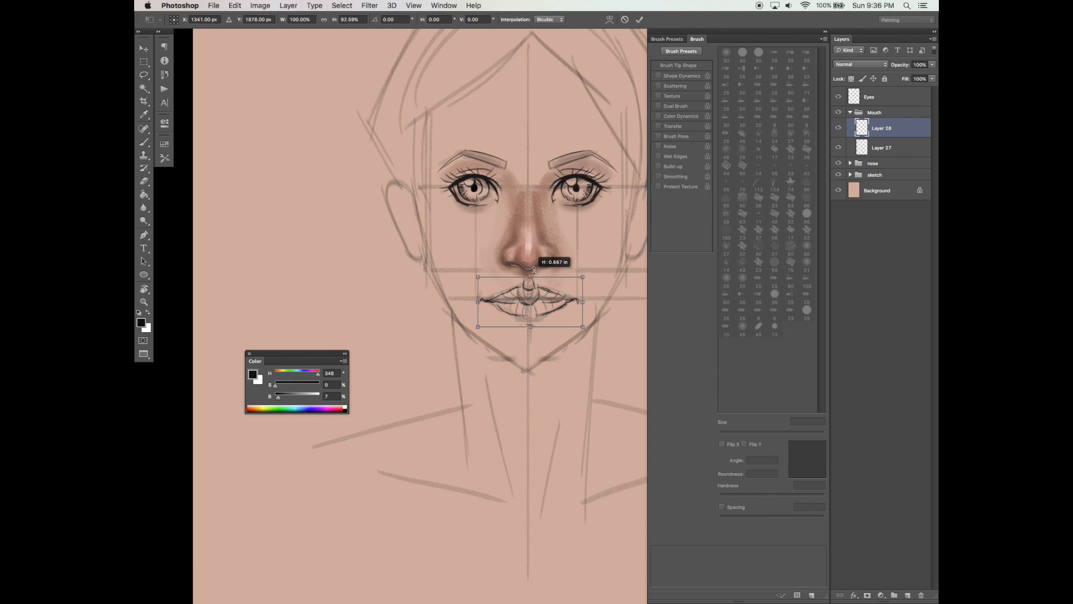
key("Return")
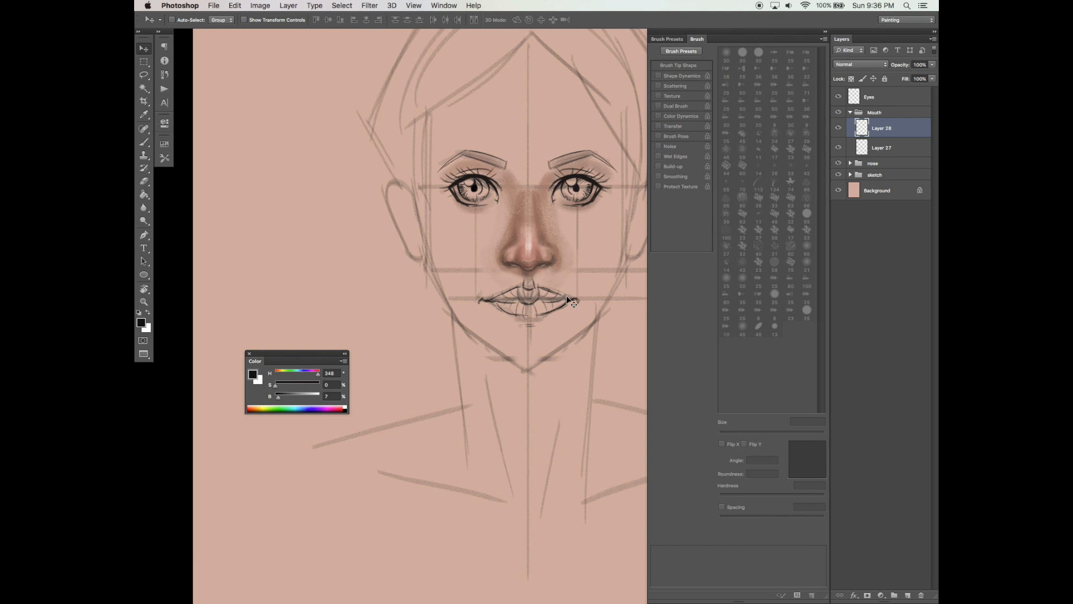
key("b")
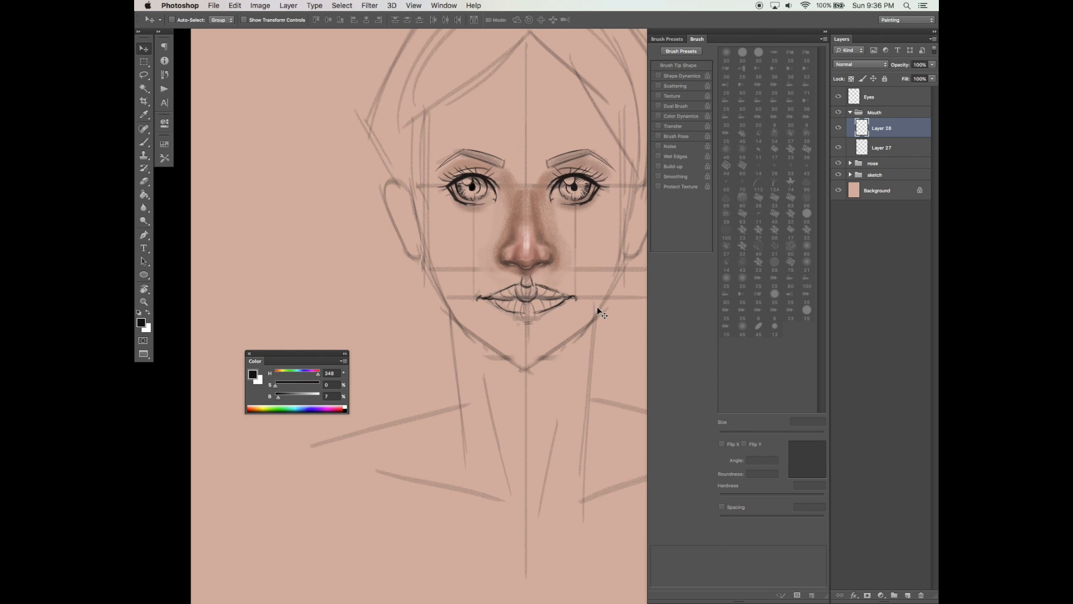
left_click_drag(599, 307, 596, 317)
key("super+s")
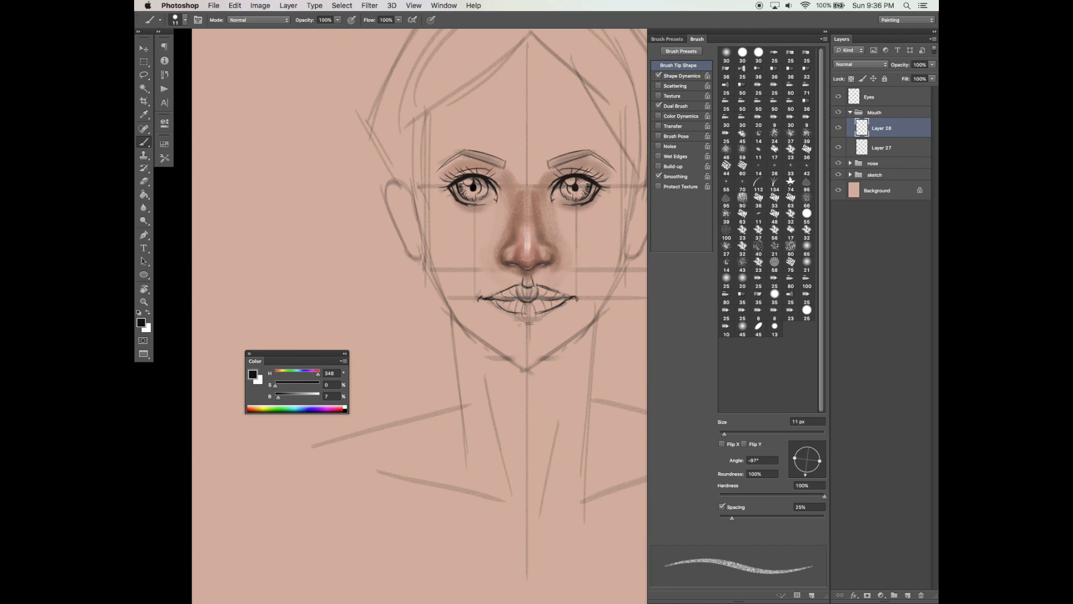
- Redraw the line between the lips darker from one mouth corner to the other
left_click_drag(489, 298, 571, 298)
scroll(575, 322, "down", 1)
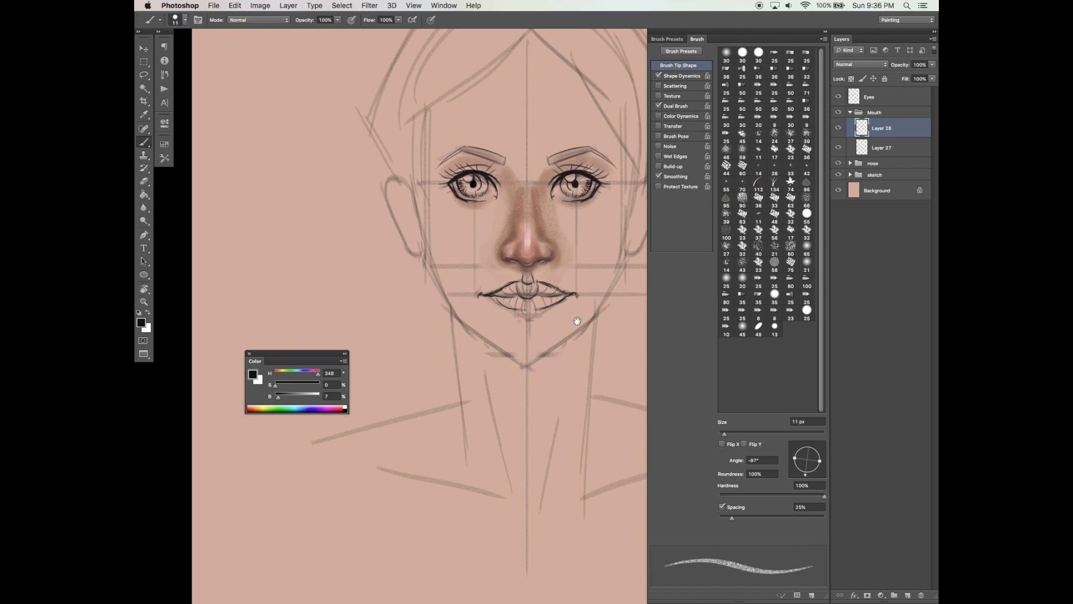
scroll(607, 315, "right", 1)
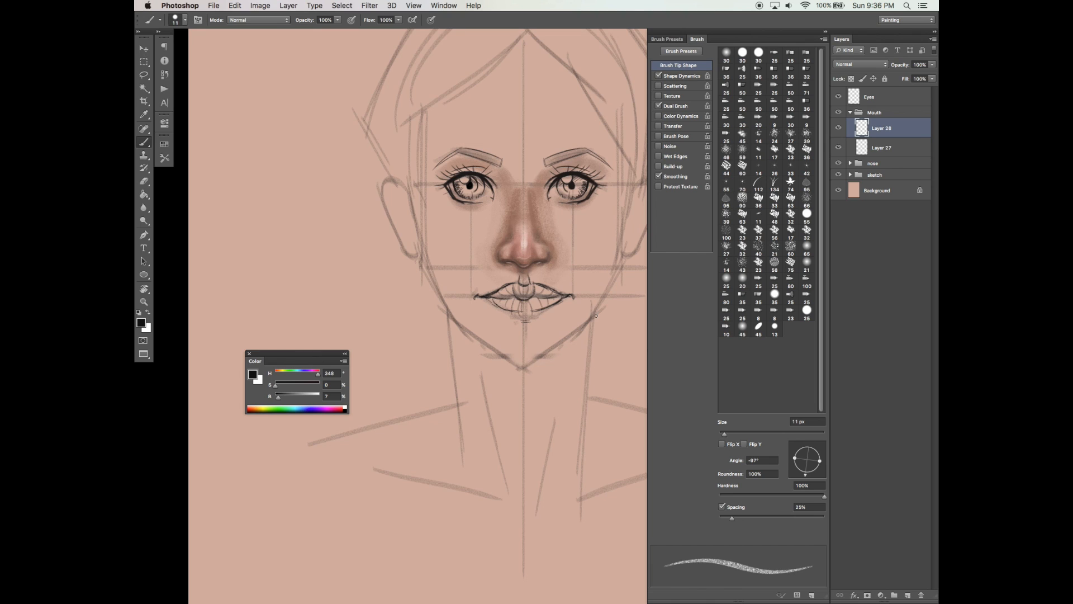
- Hide Layer 28 and add a new empty layer above it in the Mouth group
left_click(839, 128)
left_click(838, 128)
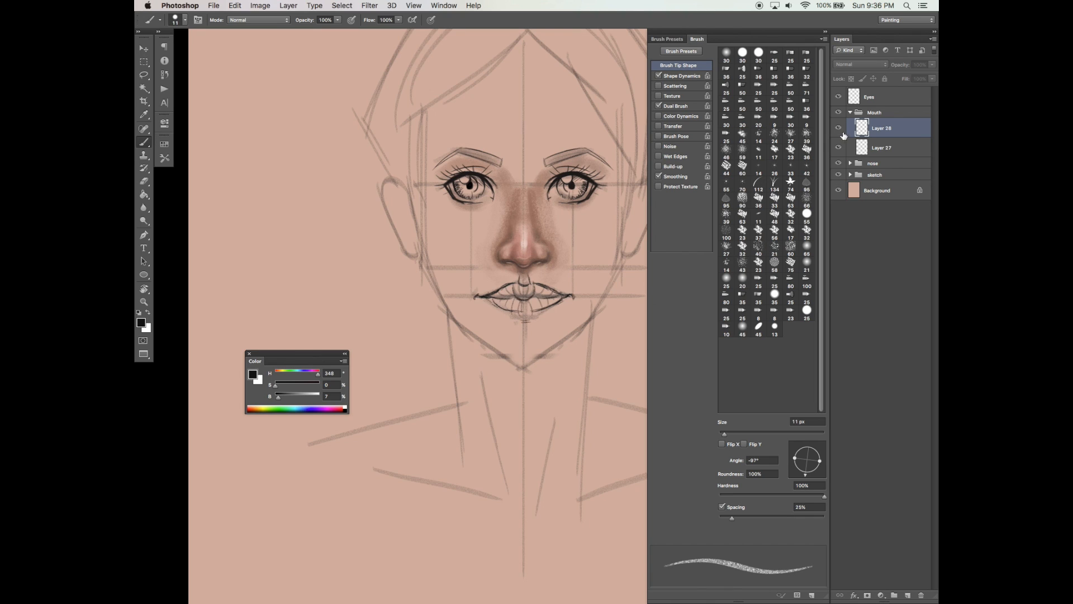
left_click(907, 595)
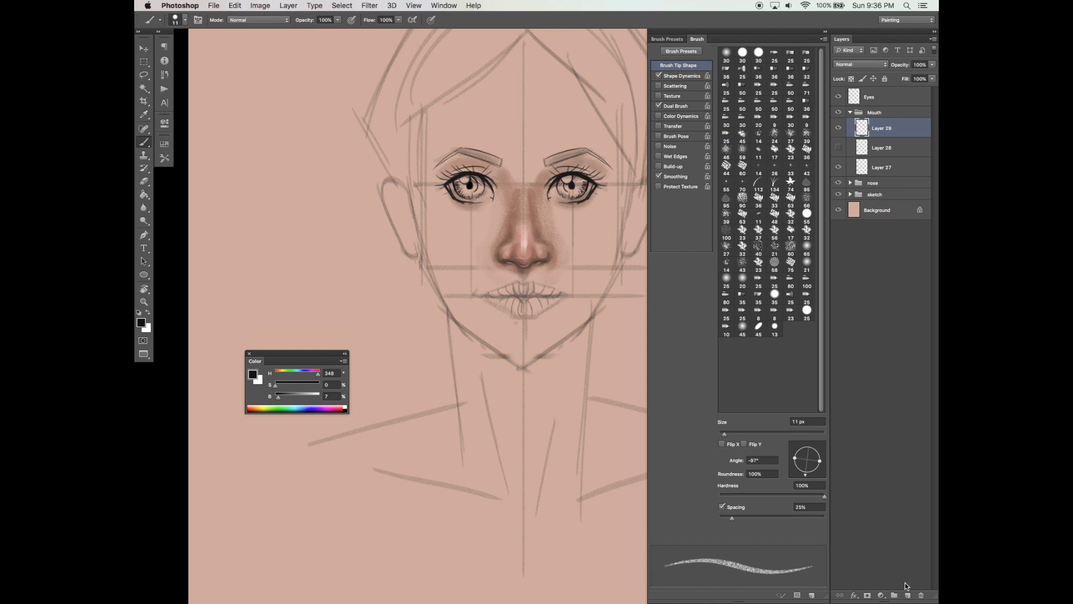
key("Tab")
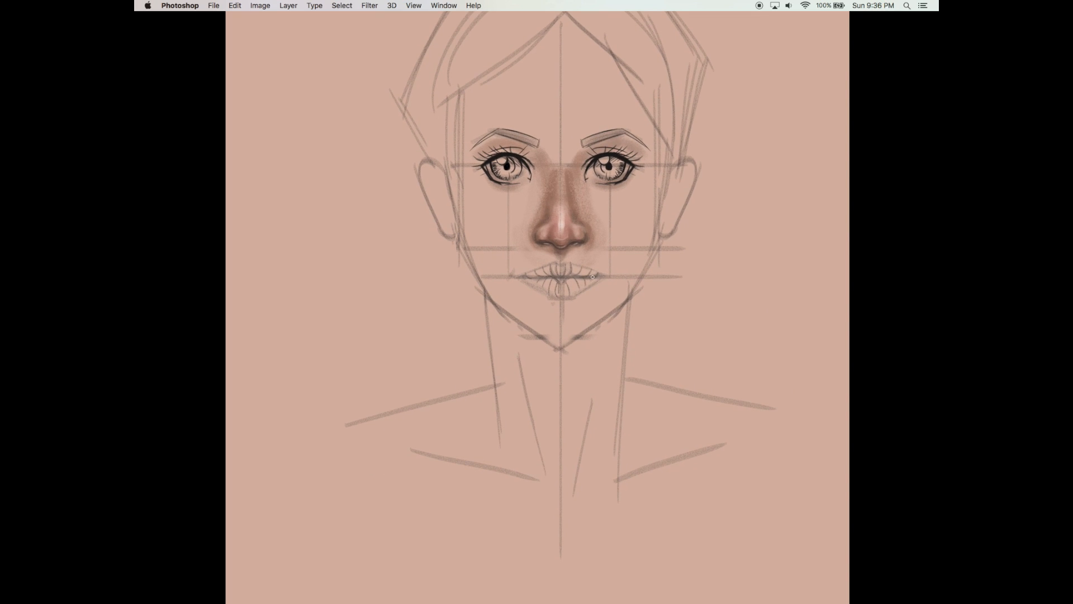
- Sketch a smaller, slightly parted pair of lips with creases over the faded mouth sketch
mouse_move(565, 272)
left_mouse_down()
mouse_move(529, 275)
mouse_move(596, 274)
left_mouse_up()
left_click_drag(592, 273, 573, 276)
left_click_drag(540, 283, 572, 283)
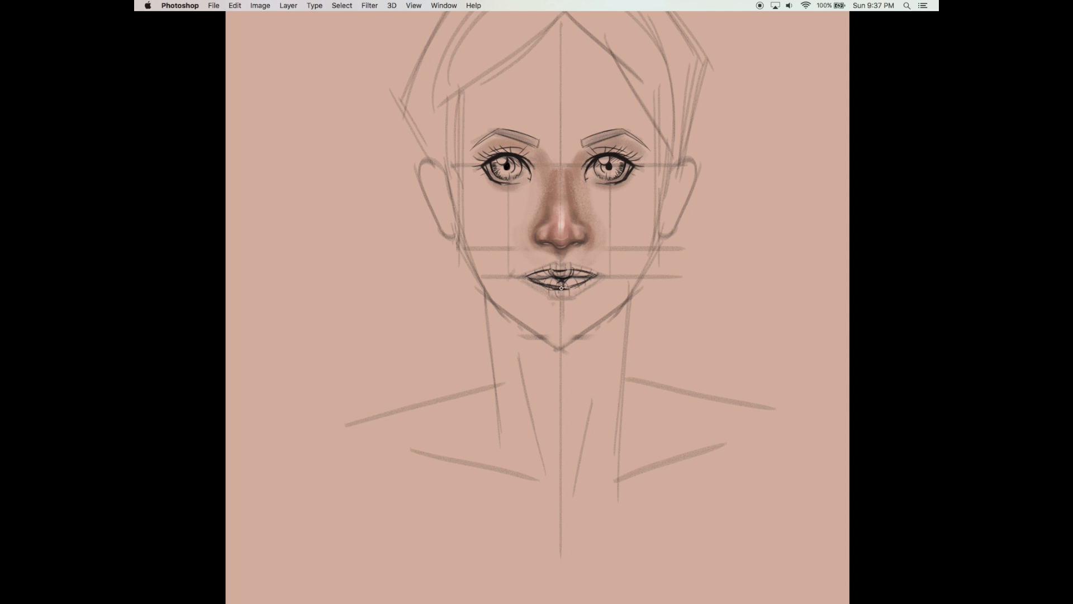
left_click_drag(574, 277, 592, 276)
left_click_drag(724, 272, 736, 266)
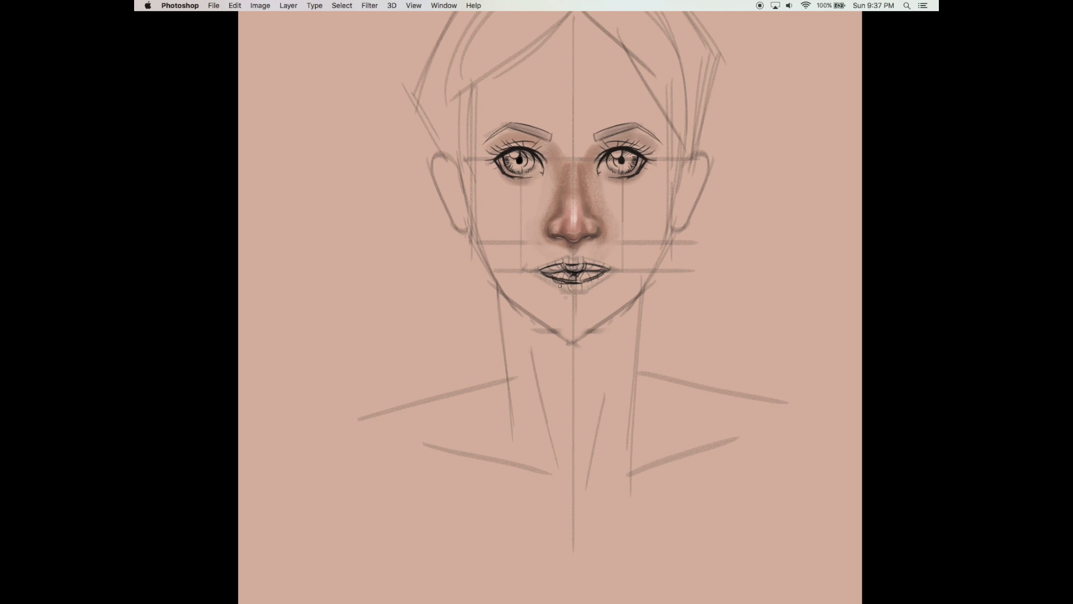
mouse_move(556, 284)
left_mouse_down()
mouse_move(593, 282)
mouse_move(563, 287)
left_mouse_up()
mouse_move(548, 276)
left_mouse_down()
mouse_move(567, 287)
mouse_move(604, 271)
mouse_move(581, 285)
left_mouse_up()
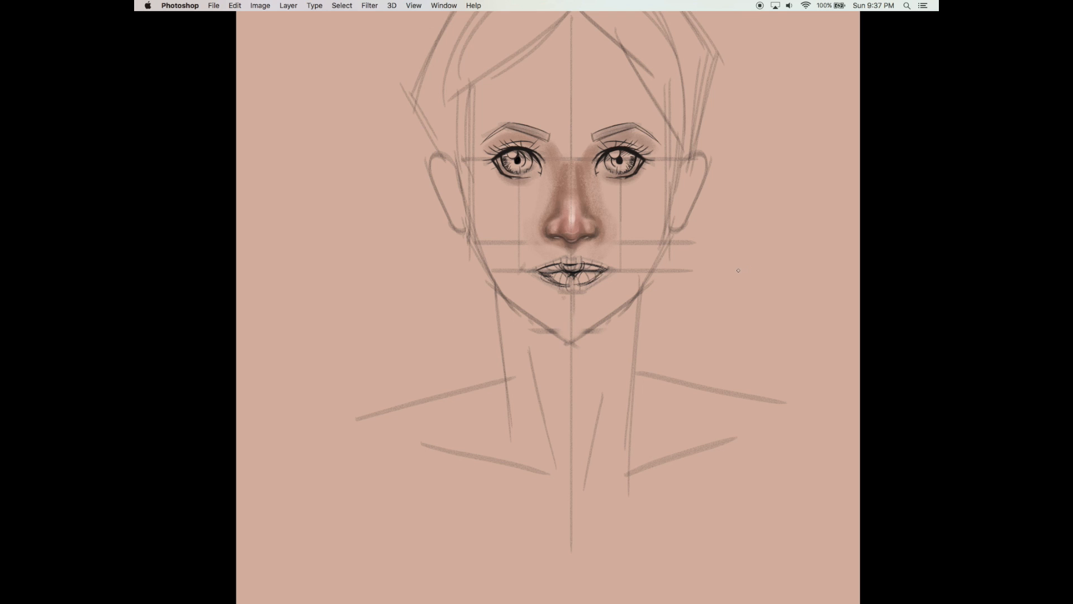
- Clear the entire small parted-lips drawing from the new layer
key("v")
key("super+a")
key("super+c")
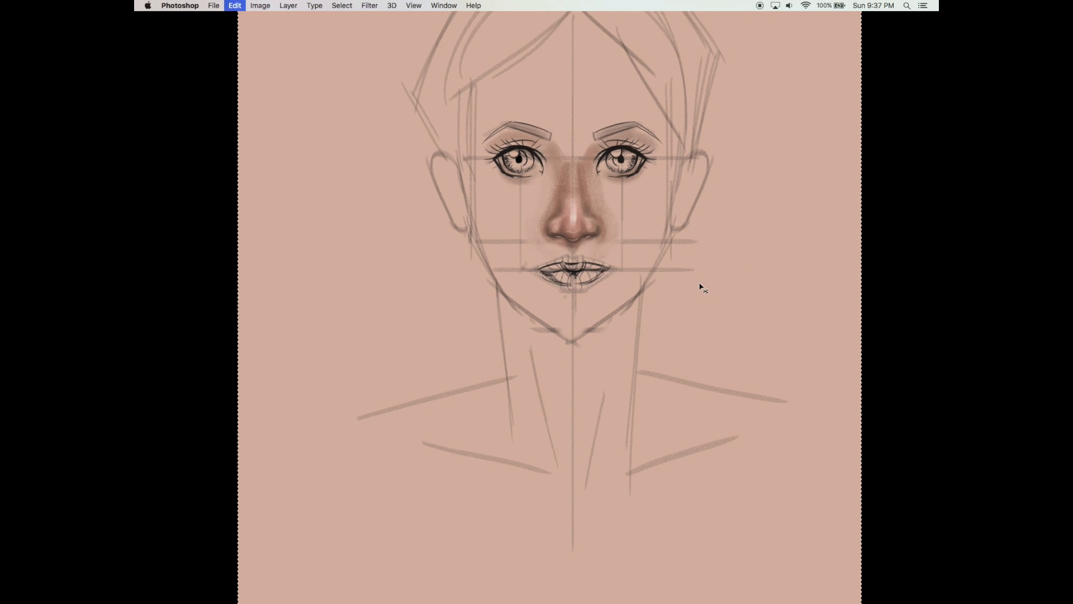
key("super+x")
left_click_drag(604, 296, 605, 297)
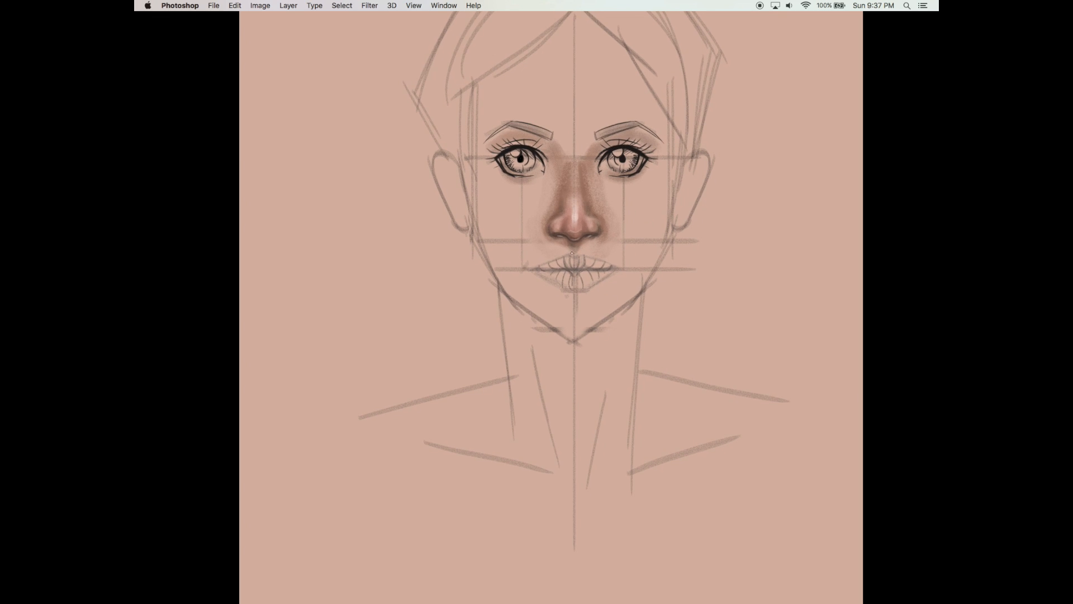
- Sketch an upper lip with a sharply pointed cupid's bow and a dark line between the lips
left_click_drag(578, 252, 571, 254)
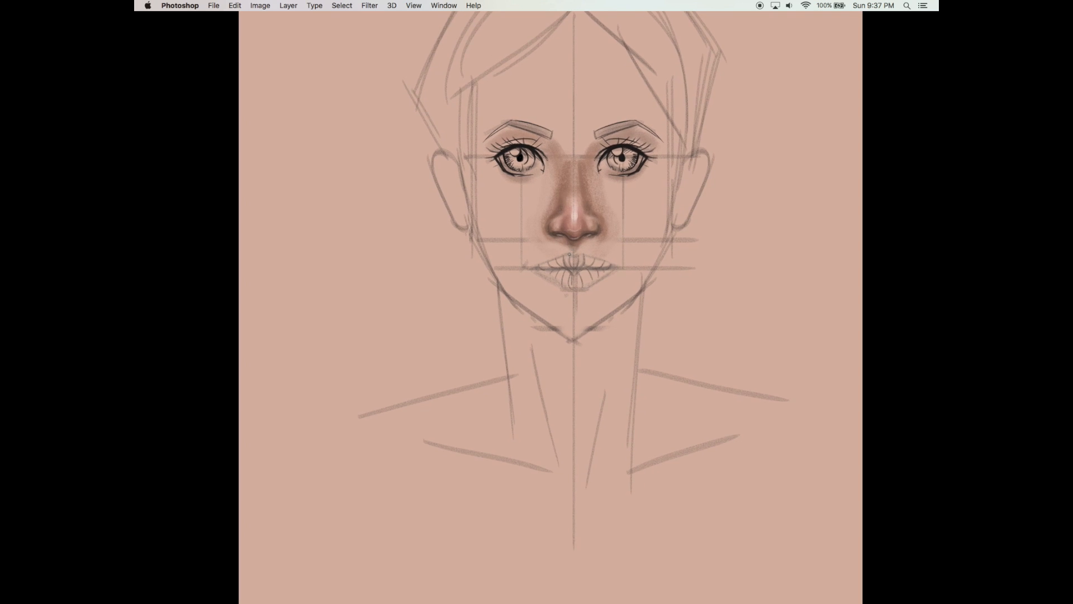
left_click_drag(579, 254, 571, 257)
key("super+z")
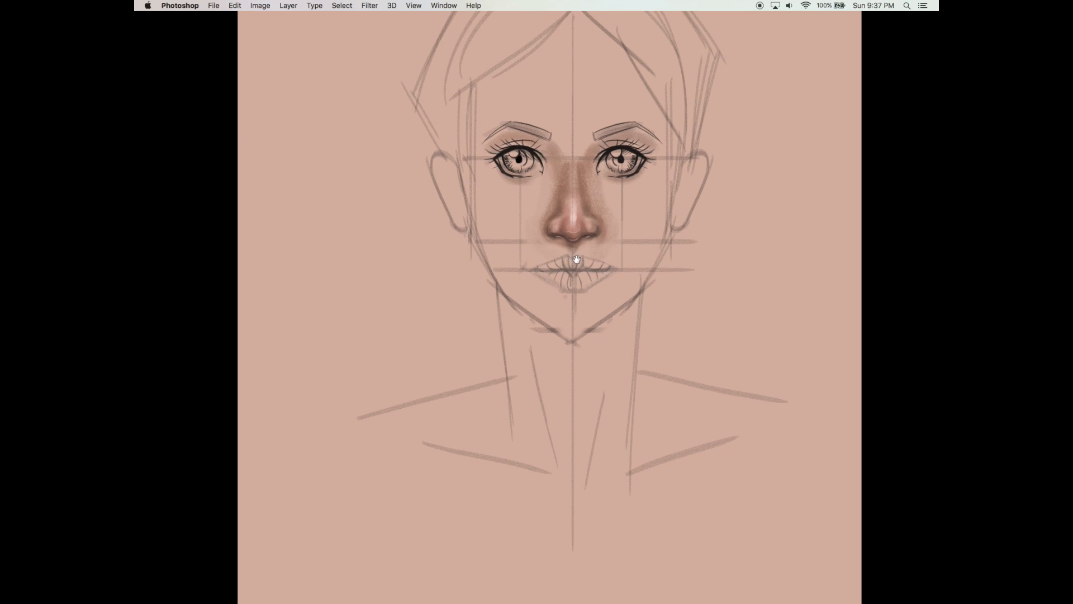
mouse_move(582, 254)
left_mouse_down()
mouse_move(532, 257)
mouse_move(615, 266)
mouse_move(557, 265)
mouse_move(588, 267)
mouse_move(553, 273)
left_mouse_up()
left_click_drag(537, 269, 557, 272)
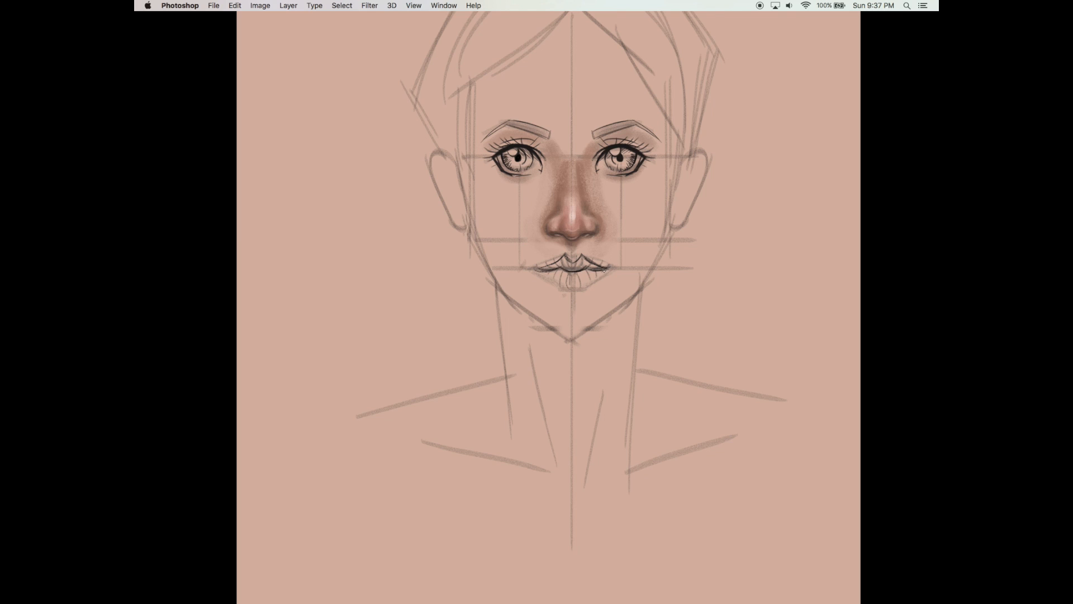
- Draw a full, rounded lower lip outline with curved creases beneath the pointed upper lip
mouse_move(542, 272)
left_mouse_down()
mouse_move(566, 293)
mouse_move(593, 284)
mouse_move(568, 295)
mouse_move(588, 287)
mouse_move(581, 293)
left_mouse_up()
left_click_drag(640, 313, 642, 313)
left_click_drag(581, 291, 567, 295)
left_click_drag(643, 313, 617, 344)
left_click_drag(552, 308, 555, 306)
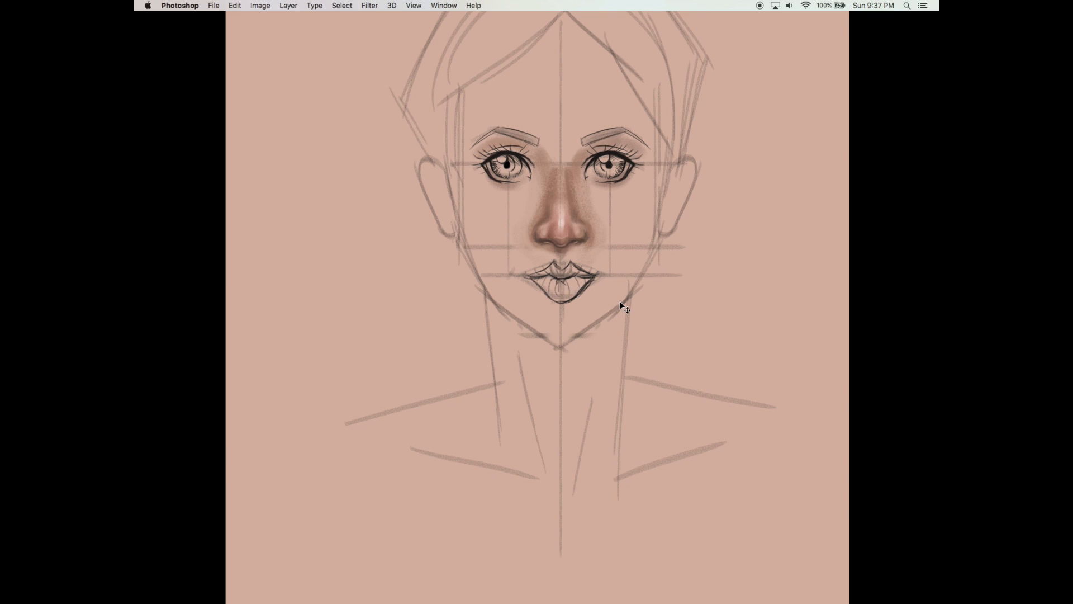
- Cut the second lip drawing from the layer, leaving only the faded mouth sketch
key("super+a")
key("super+x")
left_click_drag(611, 312, 610, 316)
key("super+v")
key("super+x")
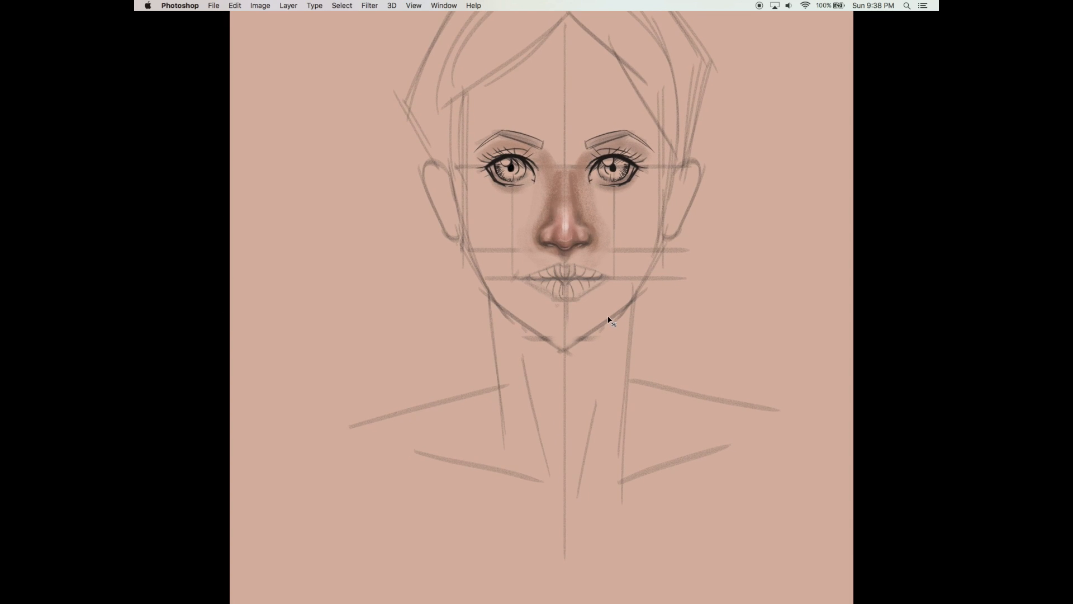
left_click_drag(608, 317, 611, 313)
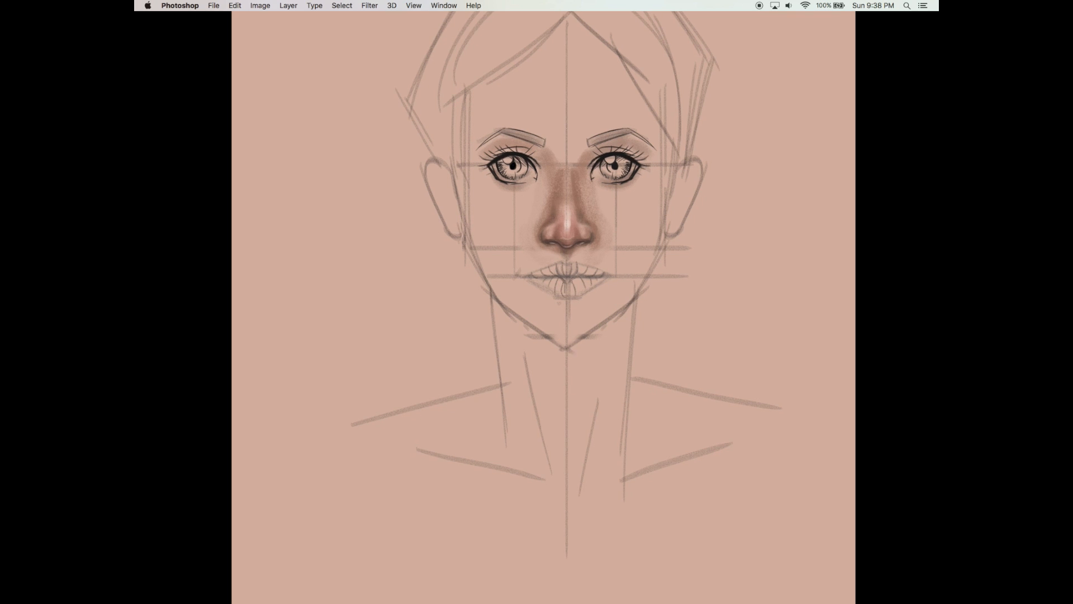
left_click_drag(616, 285, 617, 288)
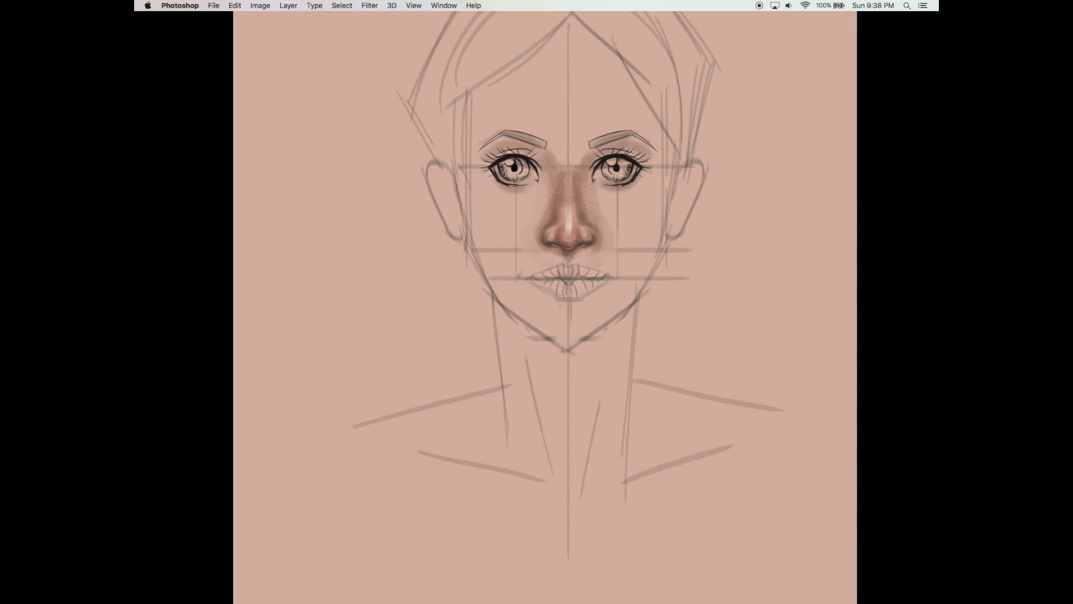
- Hide the faded mouth sketch on Layer 27 and make the empty Layer 29 active
key("Tab")
left_click(838, 128)
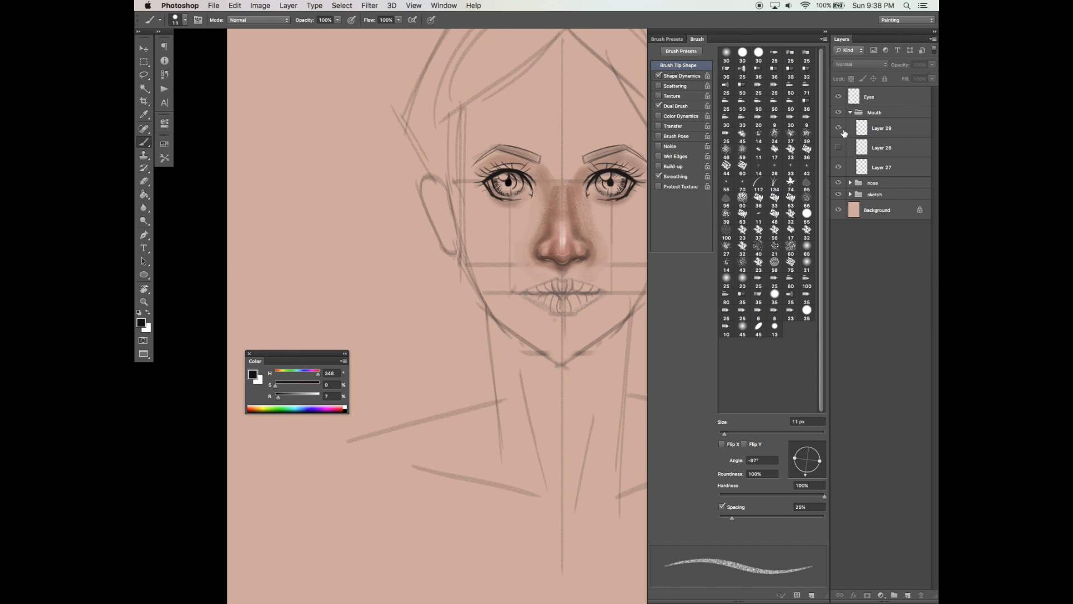
left_click(838, 128)
left_click(838, 167)
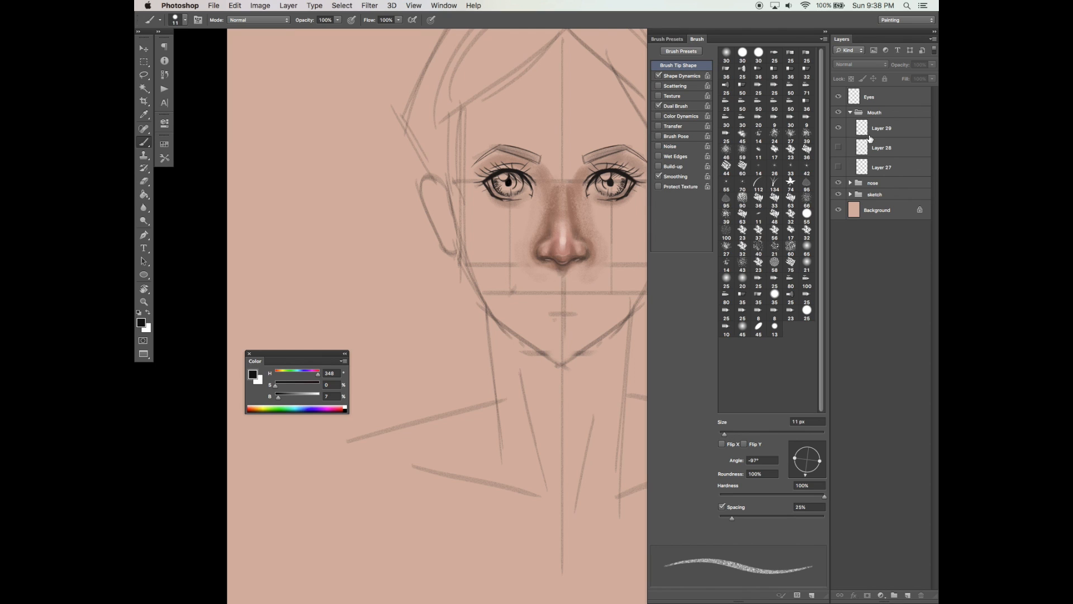
left_click(884, 135)
key("Tab")
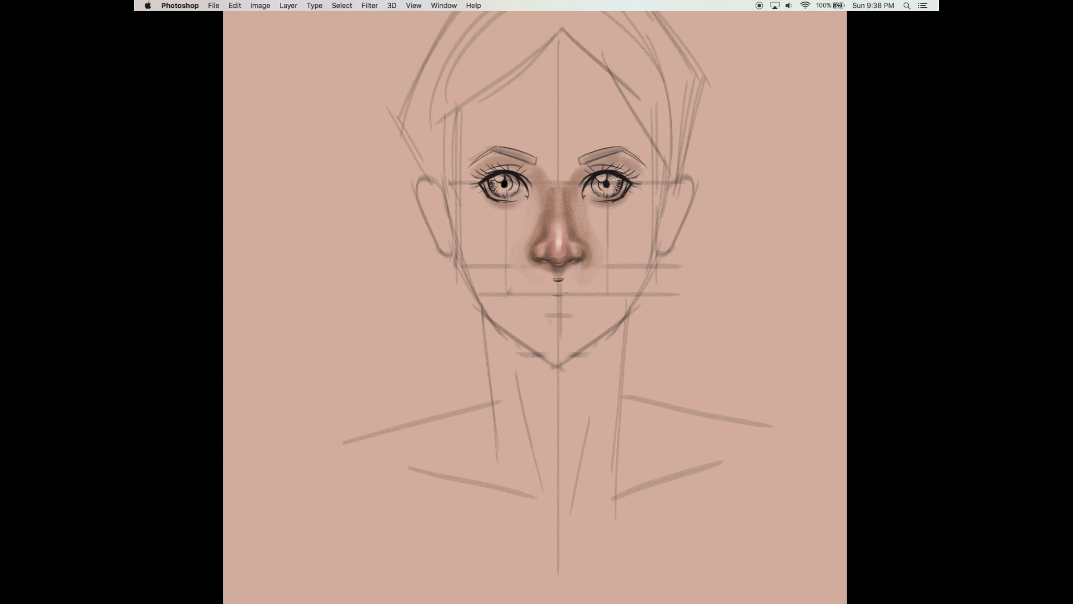
- Sketch a new mouth from the centre guides, with sloping upper-lip lines, a line between the lips and a lower-lip outline
left_click_drag(550, 280, 515, 302)
mouse_move(568, 281)
left_mouse_down()
mouse_move(594, 295)
mouse_move(579, 285)
left_mouse_up()
key("super+z")
key("super+z")
mouse_move(592, 289)
left_mouse_down()
mouse_move(611, 301)
mouse_move(594, 284)
mouse_move(564, 297)
mouse_move(611, 301)
mouse_move(538, 302)
left_mouse_up()
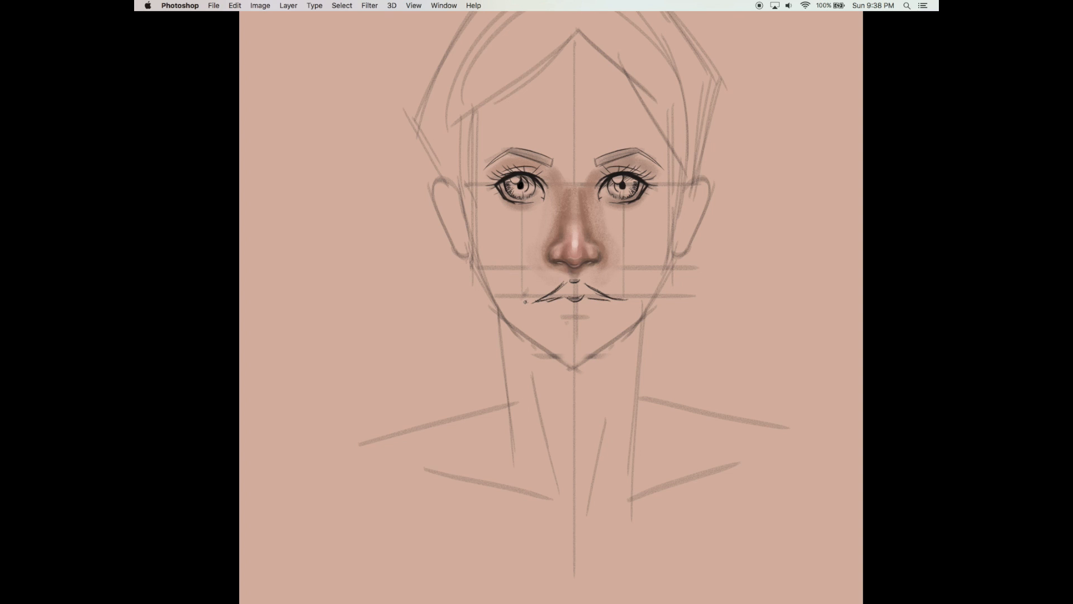
left_click_drag(542, 302, 571, 321)
mouse_move(671, 326)
left_mouse_down()
mouse_move(616, 323)
mouse_move(637, 313)
mouse_move(622, 316)
left_mouse_up()
key("super+z")
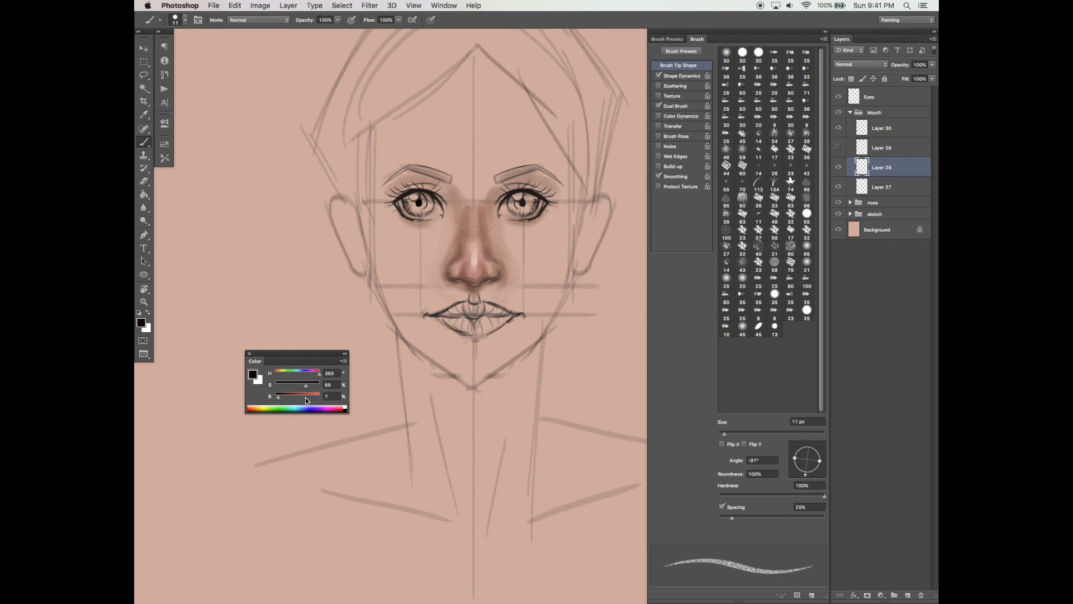
- Set the painting colour to purple (H 274, S 95, B 48) and add a new layer above the other layers in the Mouth group
left_click(297, 396)
left_click(317, 385)
left_click(309, 372)
left_click(910, 596)
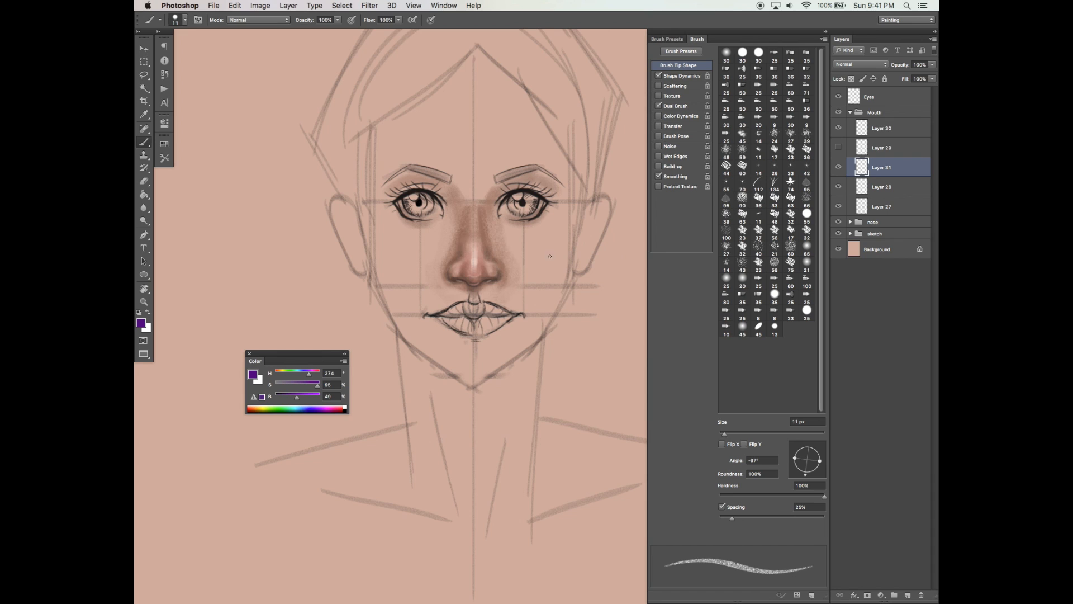
left_click_drag(880, 167, 863, 118)
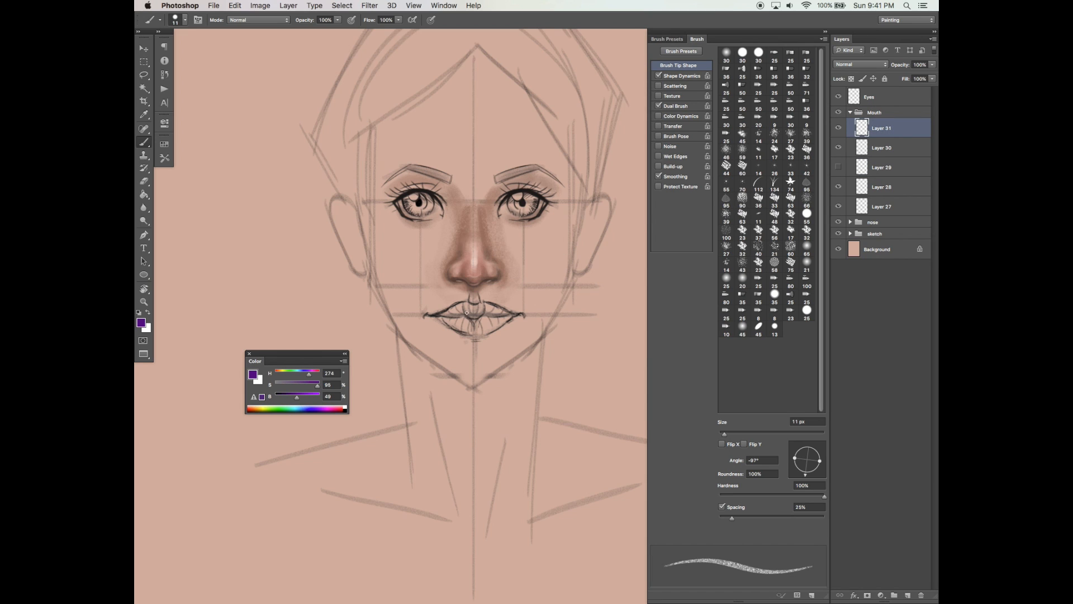
- Mark the lip planes and ring both mouth corners in purple on Layer 31, and hide that layer
mouse_move(484, 307)
left_mouse_down()
mouse_move(449, 318)
mouse_move(514, 313)
left_mouse_up()
mouse_move(440, 317)
left_mouse_down()
mouse_move(473, 335)
mouse_move(482, 321)
mouse_move(478, 336)
mouse_move(486, 316)
mouse_move(480, 332)
mouse_move(493, 334)
mouse_move(514, 314)
left_mouse_up()
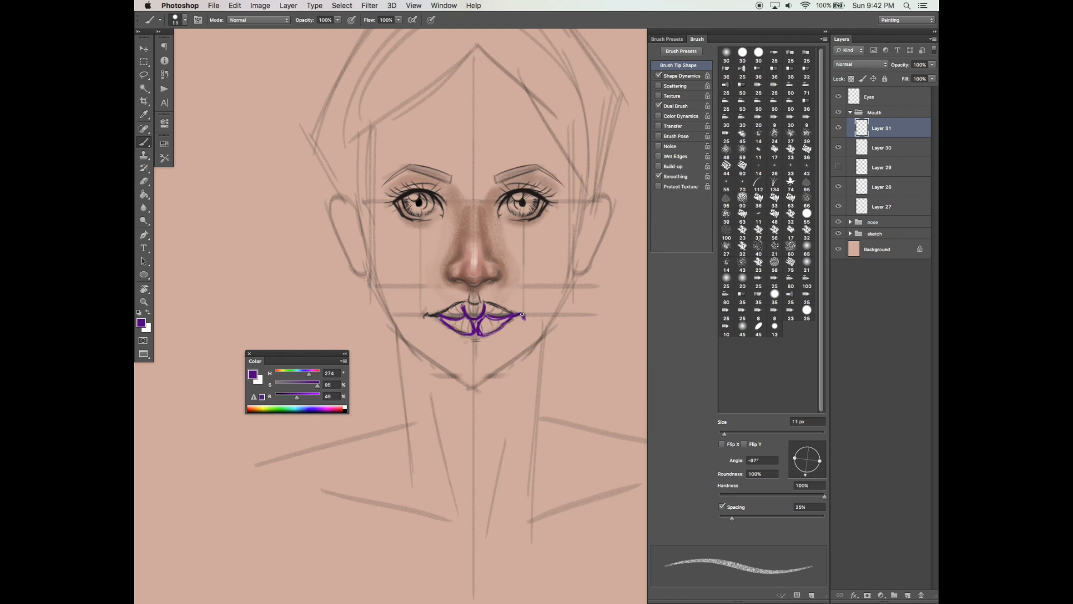
left_click_drag(527, 312, 531, 314)
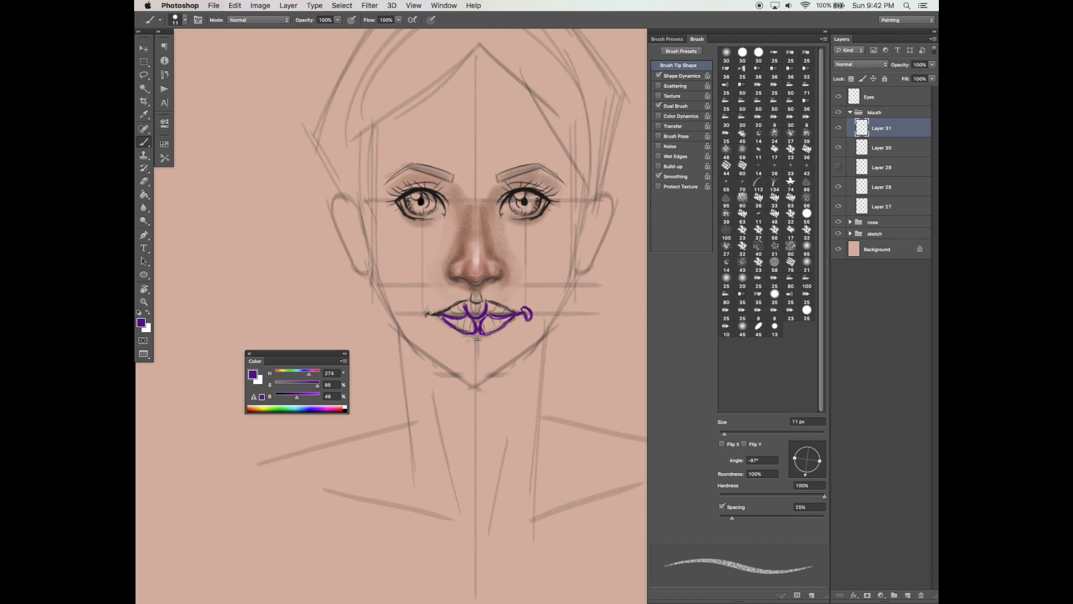
left_click_drag(429, 314, 430, 309)
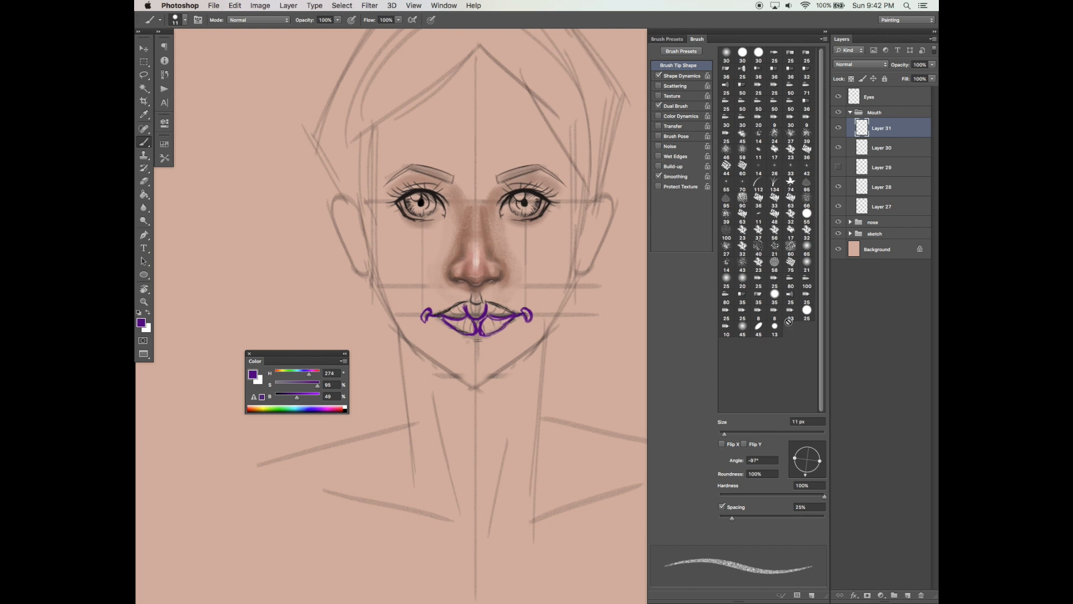
left_click(838, 128)
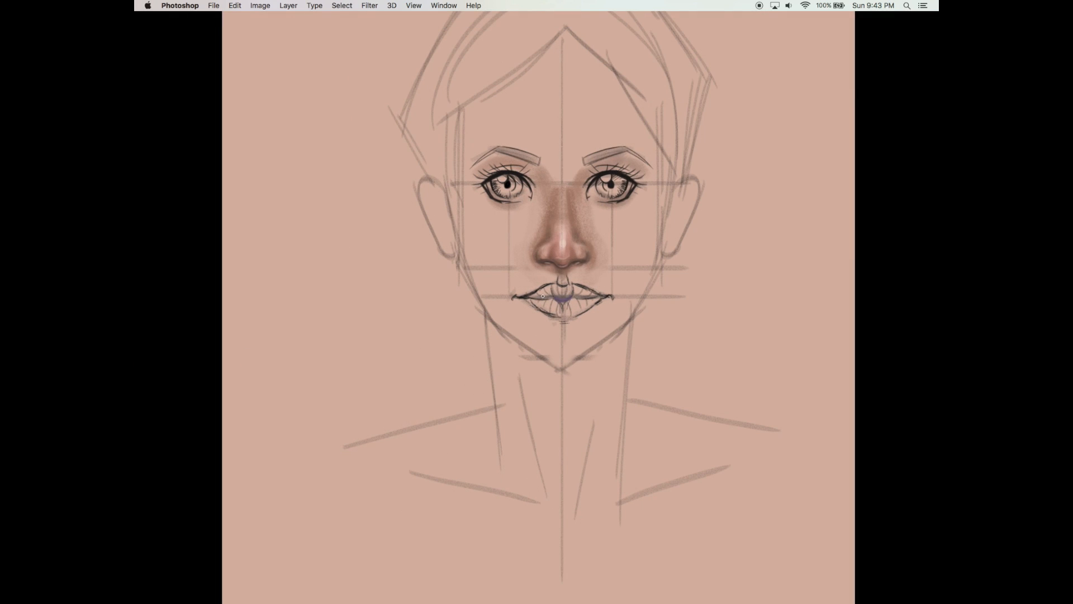
- Paint muted purple shadow along the line between the lips and at both corners, with brush opacity 58% and flow 55%
left_click_drag(524, 297, 511, 300)
key("Tab")
left_click(337, 20)
left_click(398, 20)
key("Tab")
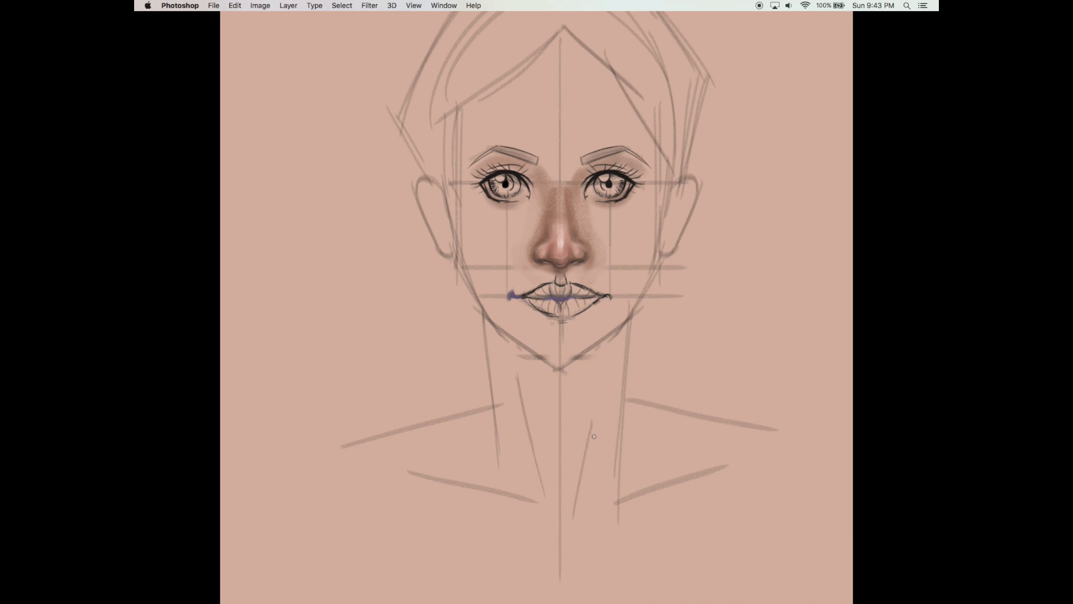
left_click_drag(610, 296, 595, 299)
left_click_drag(639, 350, 627, 356)
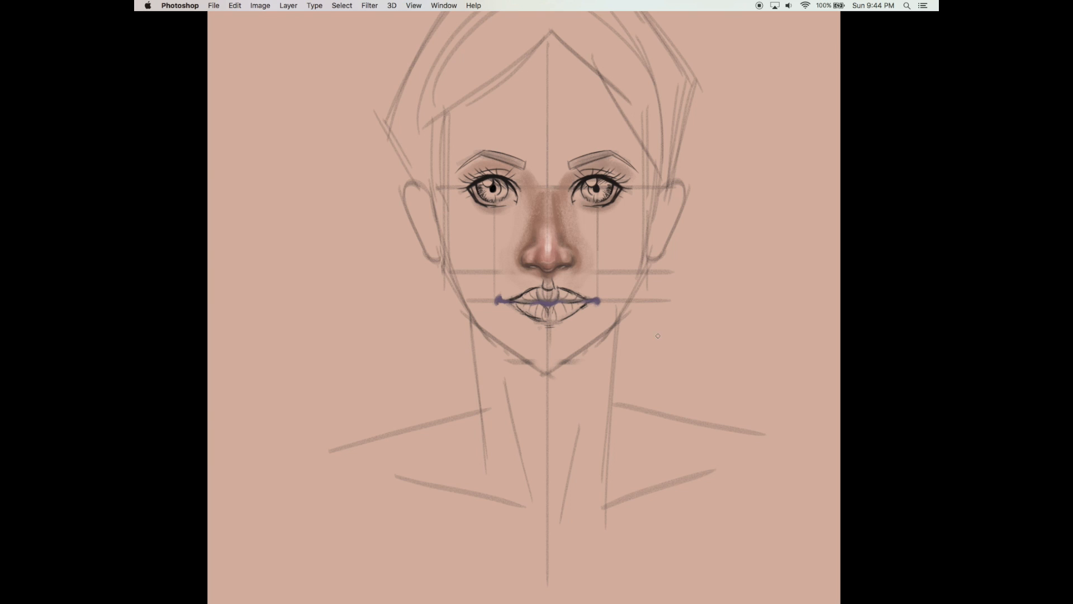
- Add a new layer directly beneath Layer 30 in the Mouth group
key("Tab")
left_click_drag(601, 334, 572, 361)
left_click(867, 169)
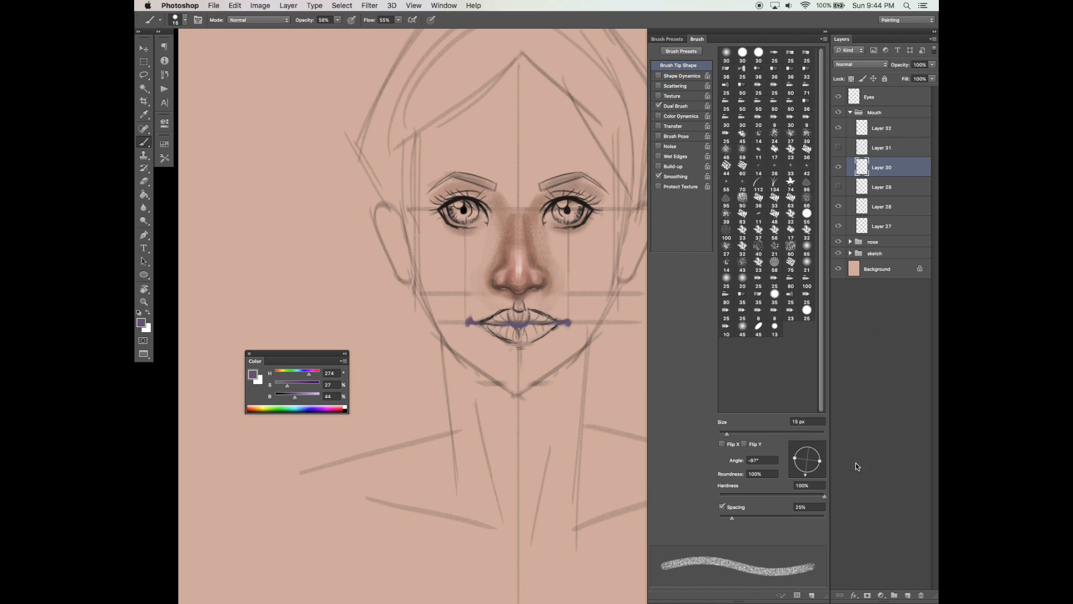
left_click(876, 191)
left_click(908, 595)
- Fill the upper lip with brown tones sampled from the nose area, using a 33 px brush
left_click_drag(734, 435, 736, 435)
left_click(534, 259, "alt")
mouse_move(498, 321)
left_mouse_down()
mouse_move(542, 319)
mouse_move(530, 316)
mouse_move(544, 282)
mouse_move(542, 317)
left_mouse_up()
left_click(542, 285, "alt")
left_click(542, 285, "alt")
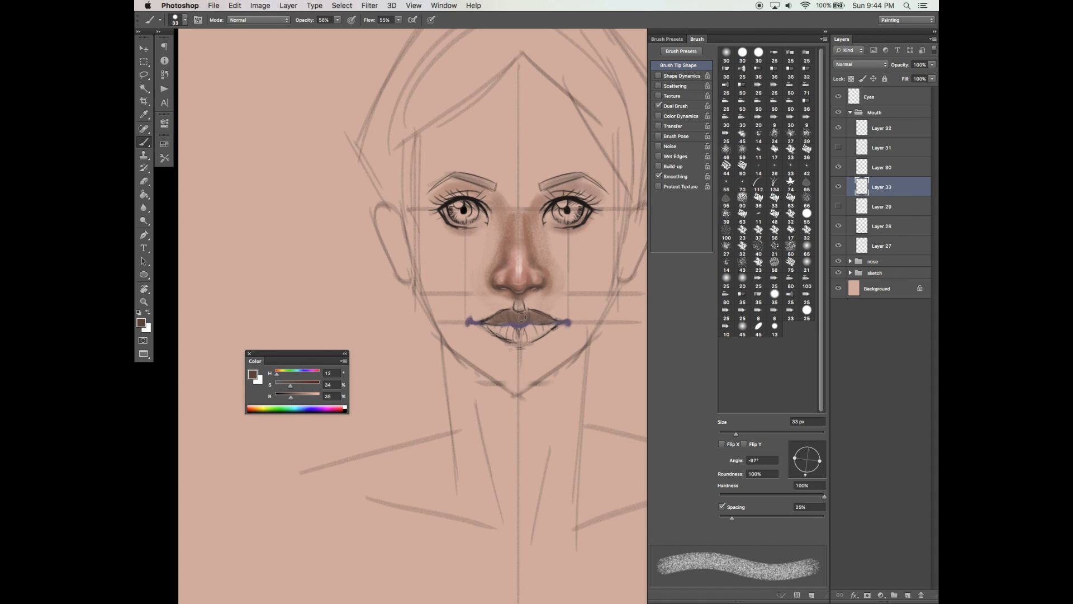
scroll(581, 312, "down", 1)
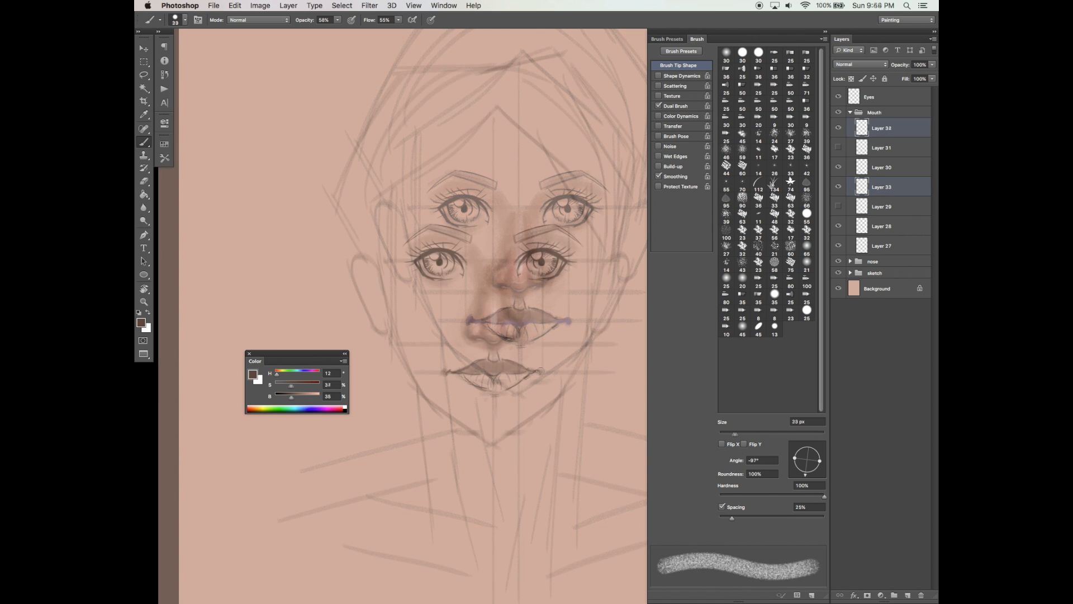
- Raise the brown's saturation to 59% and paint both lips solid reddish brown on Layer 34 with a 29 px brush
left_click_drag(550, 361, 553, 363)
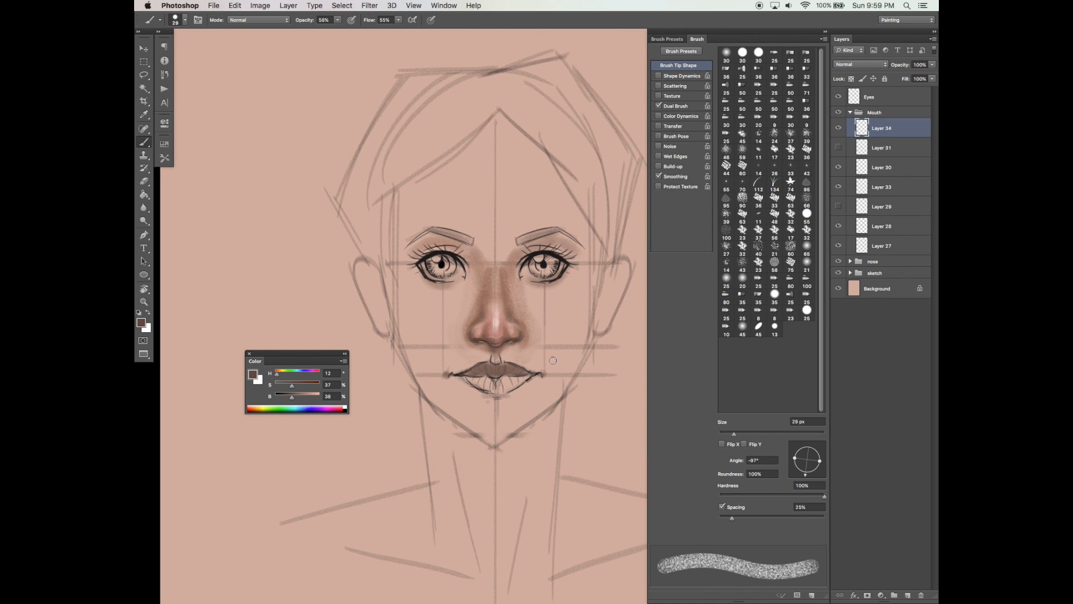
left_click(300, 386)
left_click_drag(478, 370, 518, 371)
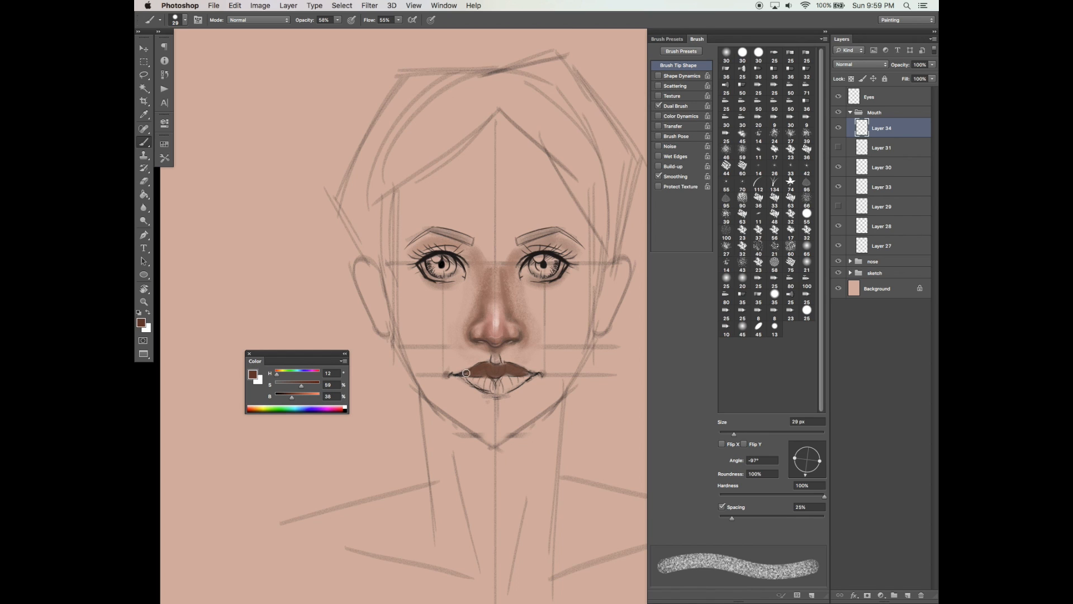
mouse_move(476, 378)
left_mouse_down()
mouse_move(520, 382)
mouse_move(481, 381)
mouse_move(491, 389)
mouse_move(468, 378)
mouse_move(522, 377)
mouse_move(492, 391)
mouse_move(472, 382)
mouse_move(515, 386)
mouse_move(488, 386)
mouse_move(501, 371)
mouse_move(470, 382)
mouse_move(526, 382)
mouse_move(485, 389)
left_mouse_up()
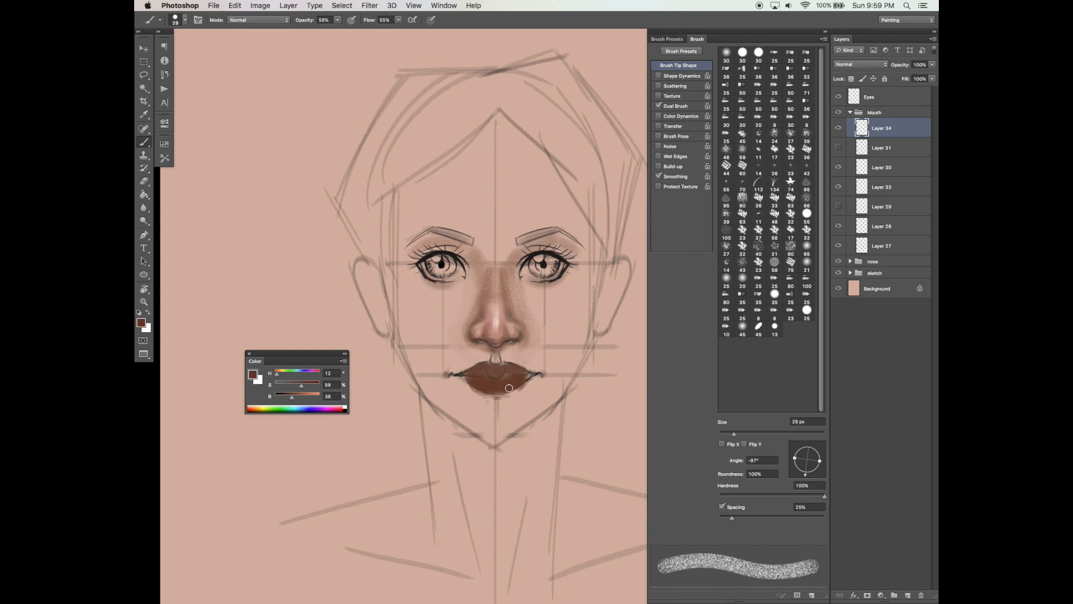
- Refine the lower lip's shape by alternately erasing its edges with a 20 px eraser and repainting with the reddish brown
key("e")
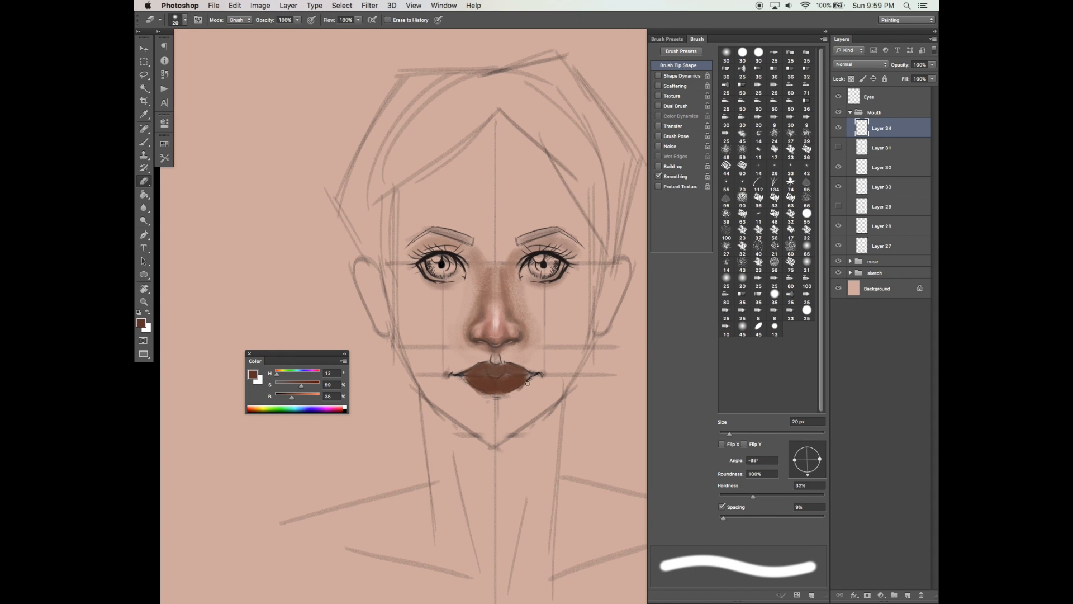
key("b")
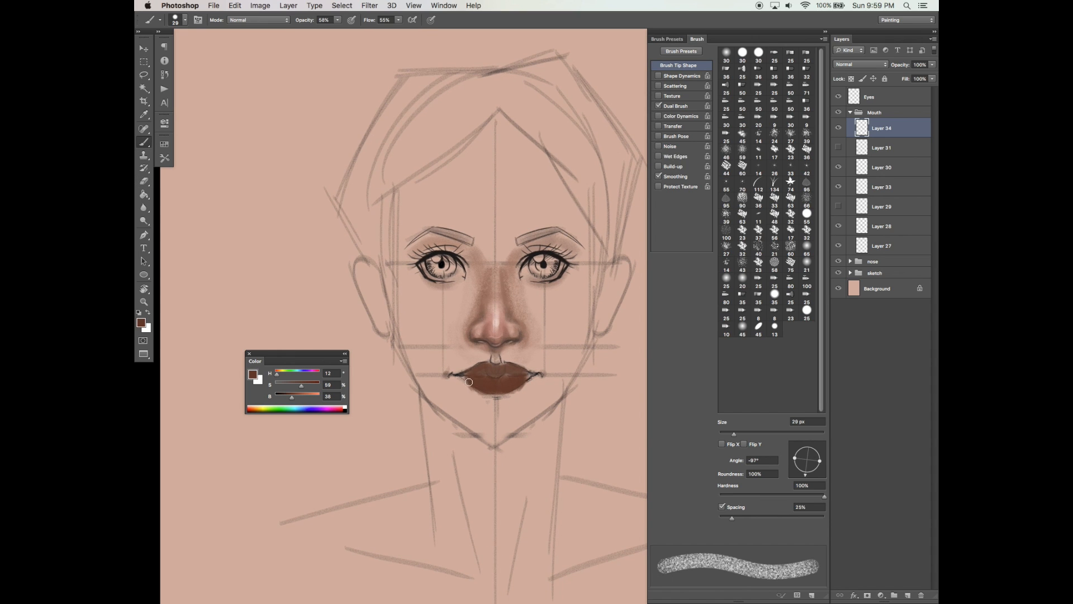
key("e")
left_click_drag(466, 380, 480, 393)
key("super+z")
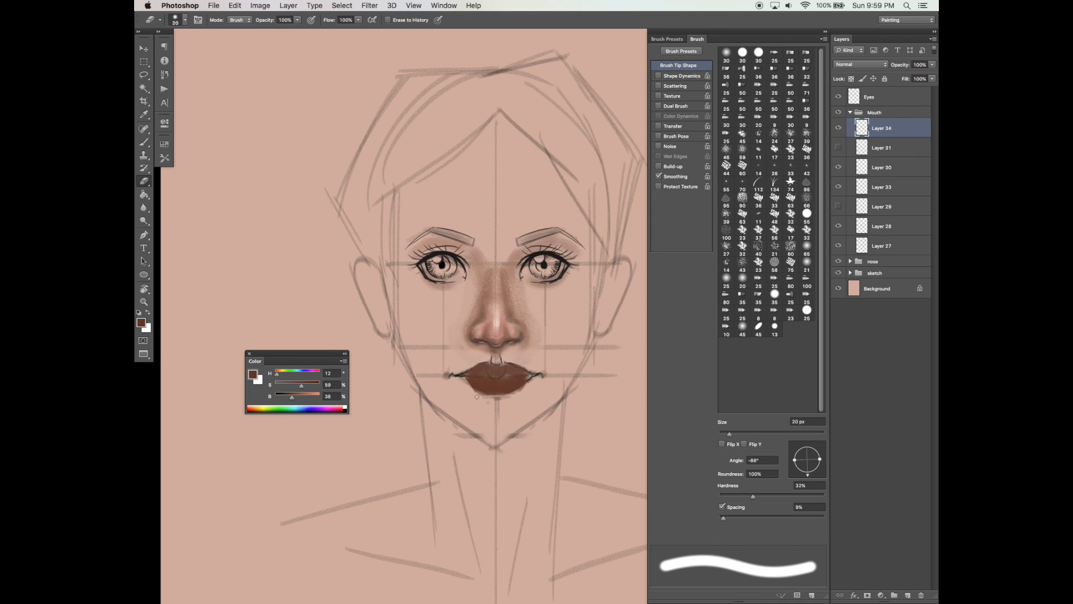
key("b")
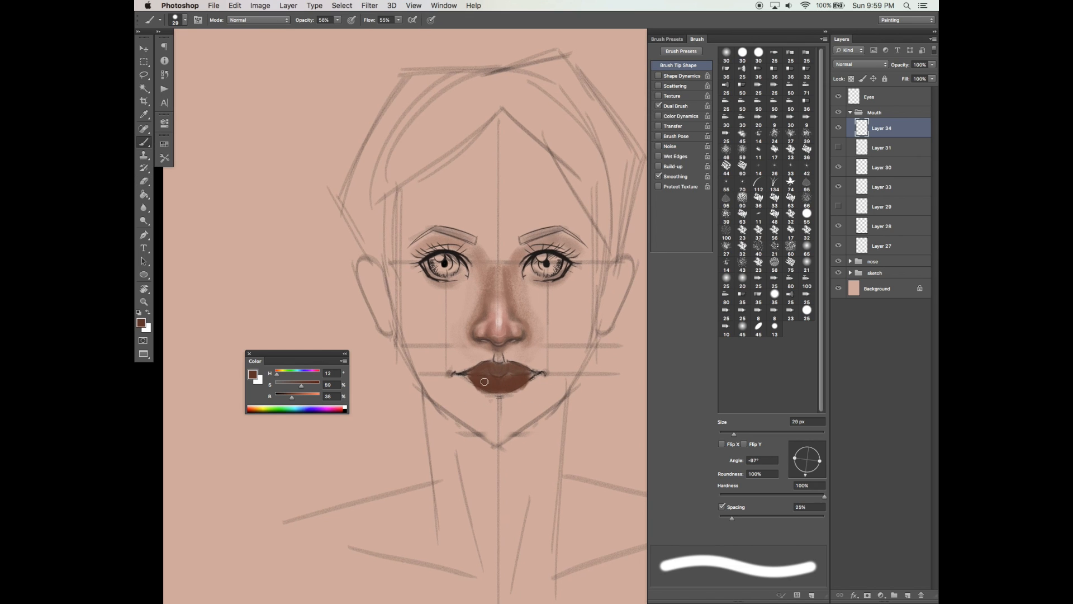
left_click_drag(482, 390, 530, 380)
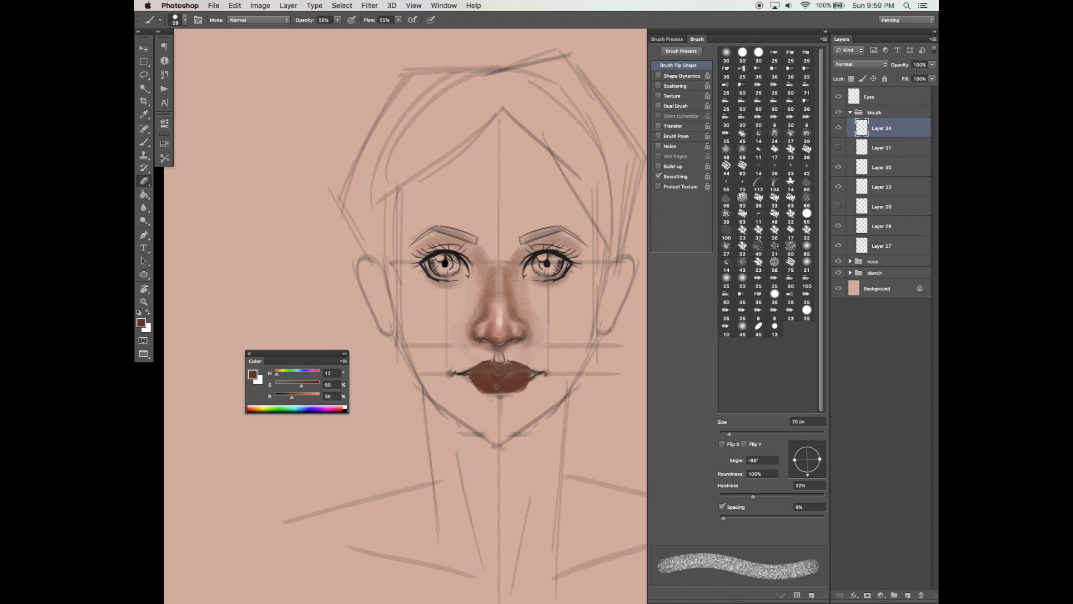
key("e")
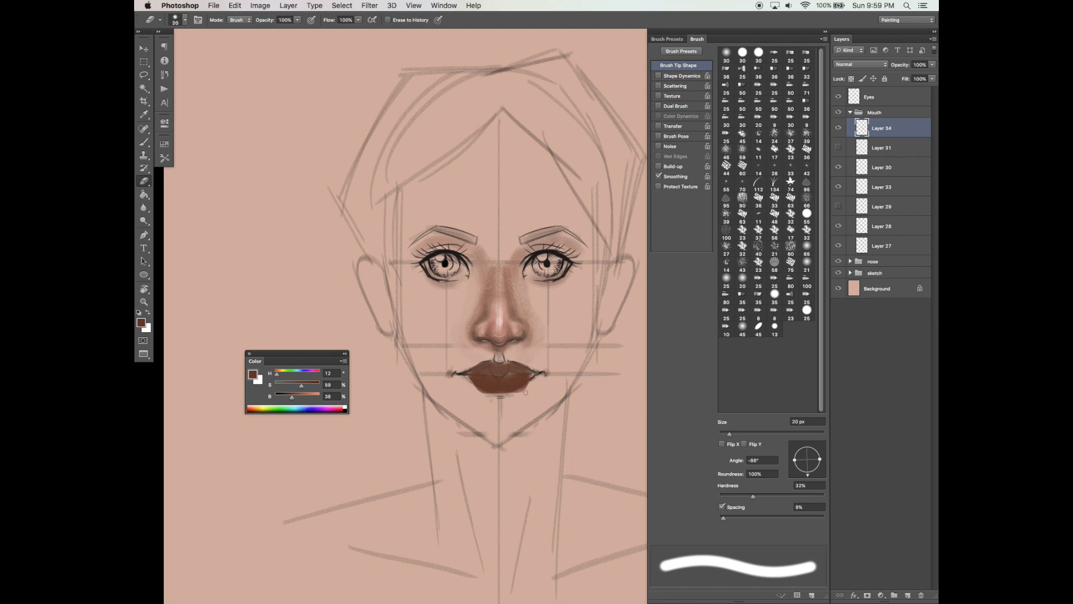
key("b")
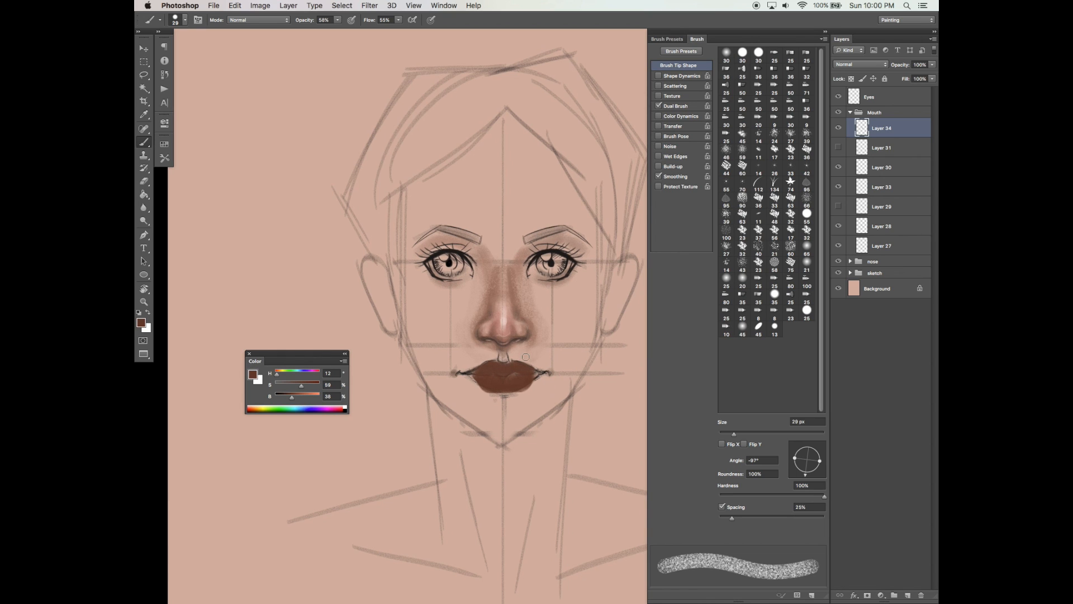
- Lighten the upper lip with the brown at 52% brightness and a pinkish tone sampled from the nose, using 20 to 25 px brushes
left_click_drag(307, 398, 298, 397)
key("bracketleft")
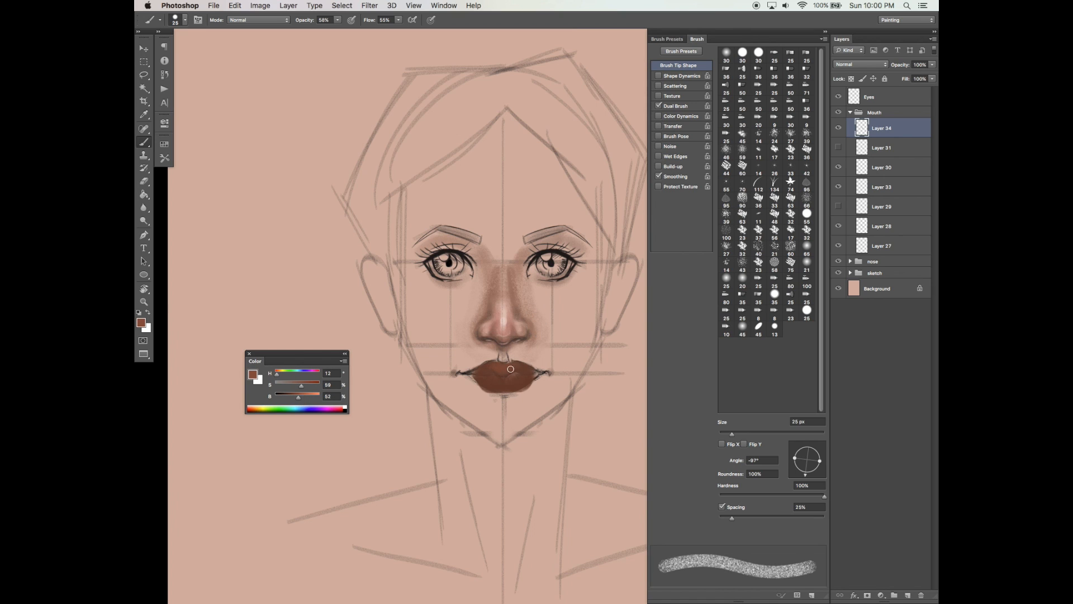
key("bracketleft")
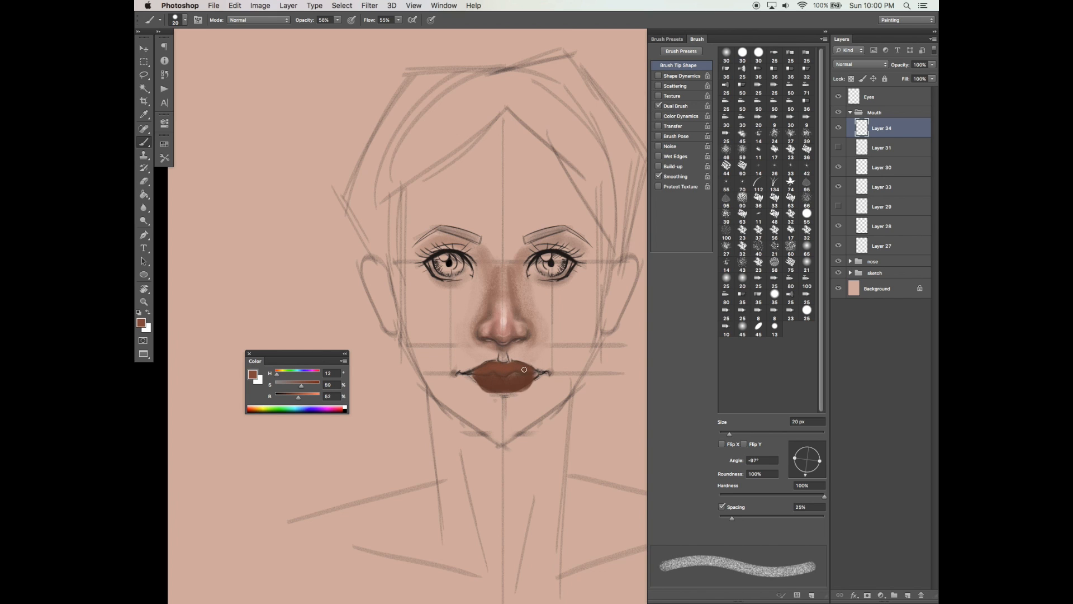
left_click(501, 320, "alt")
key("bracketright")
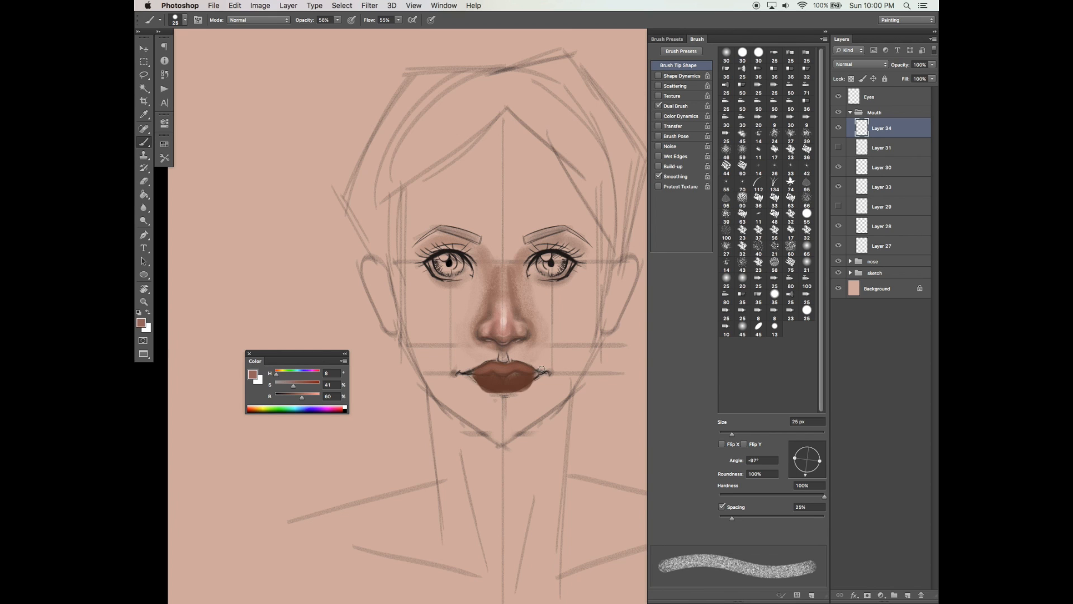
- Darken the line between the lips and the mouth corners with dark brown tones, using 10 and 15 px brushes
left_click(478, 366, "alt")
left_click(484, 371, "alt")
key("bracketleft")
key("bracketleft")
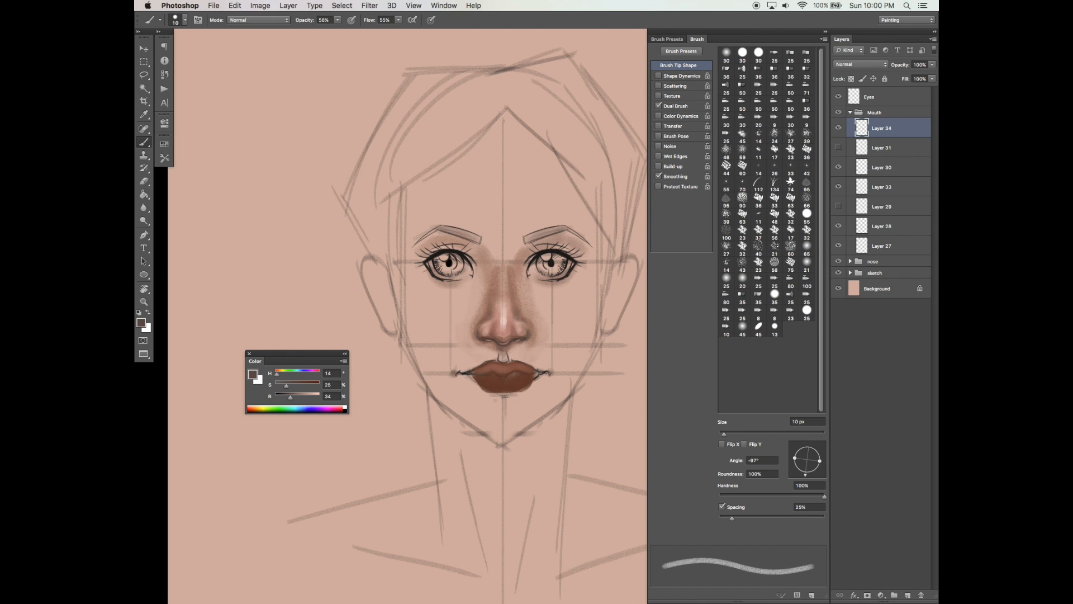
left_click(472, 374, "alt")
key("bracketright")
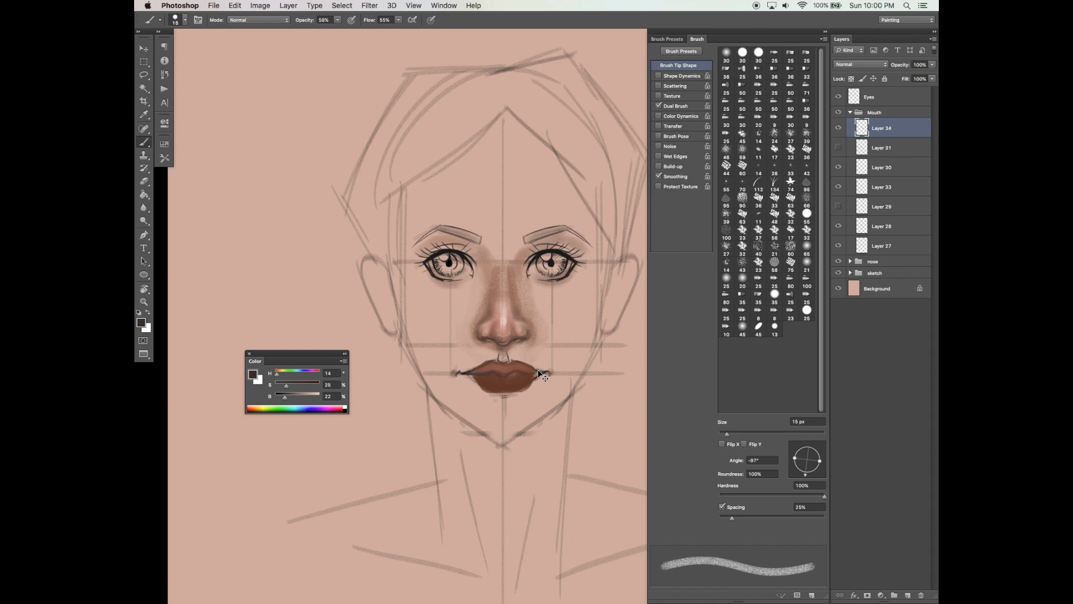
left_click_drag(508, 379, 509, 377)
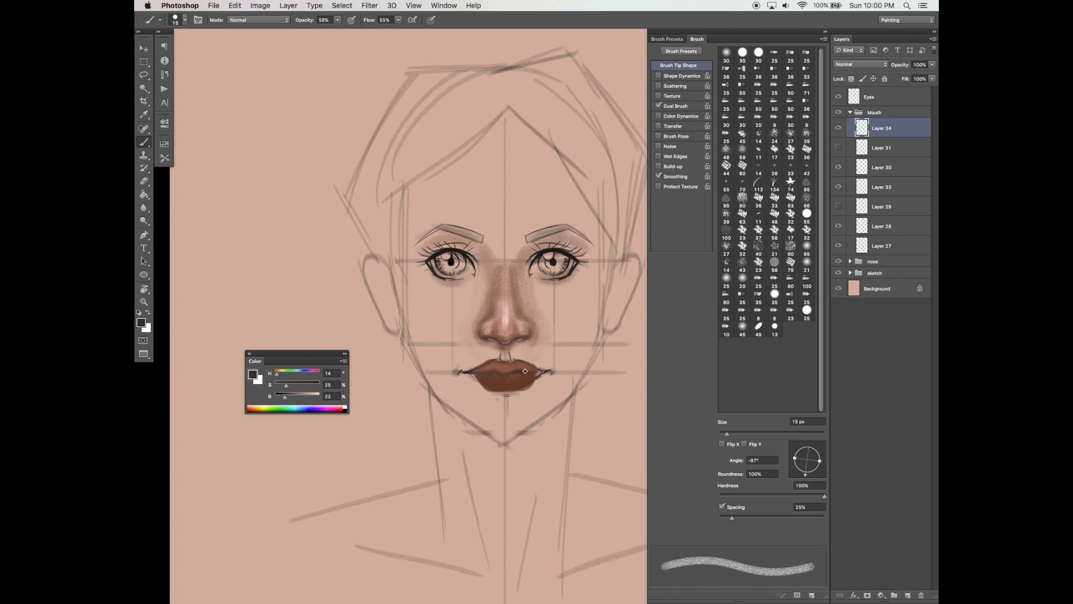
left_click(295, 384)
key("bracketleft")
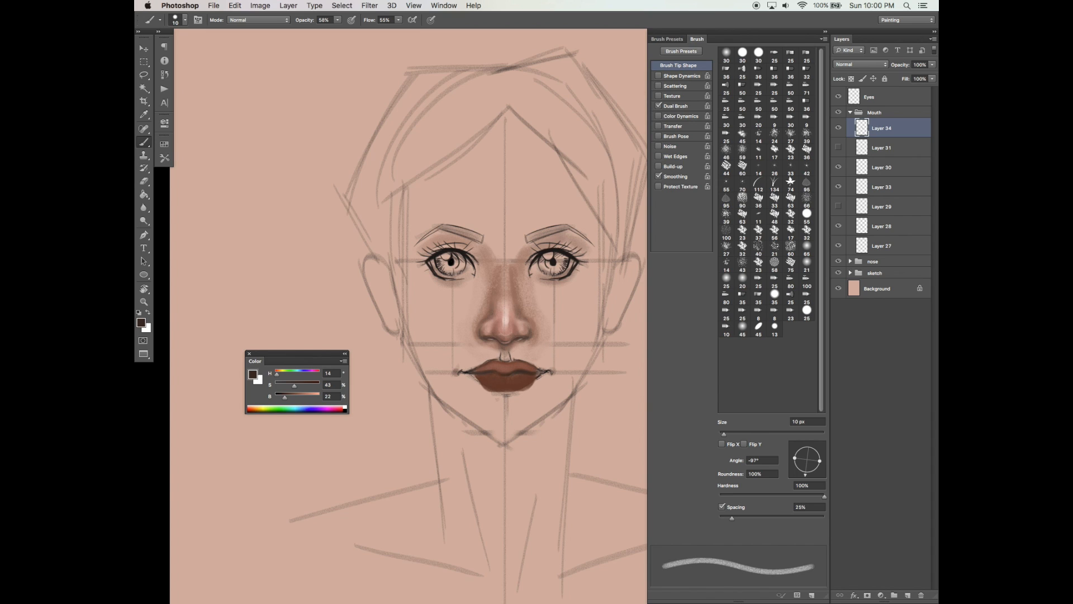
- Paint the lower lip in a lighter coral at 68% brightness with a 20 px brush, and blend using tones sampled from the lips
left_click(510, 364, "alt")
key("bracketright")
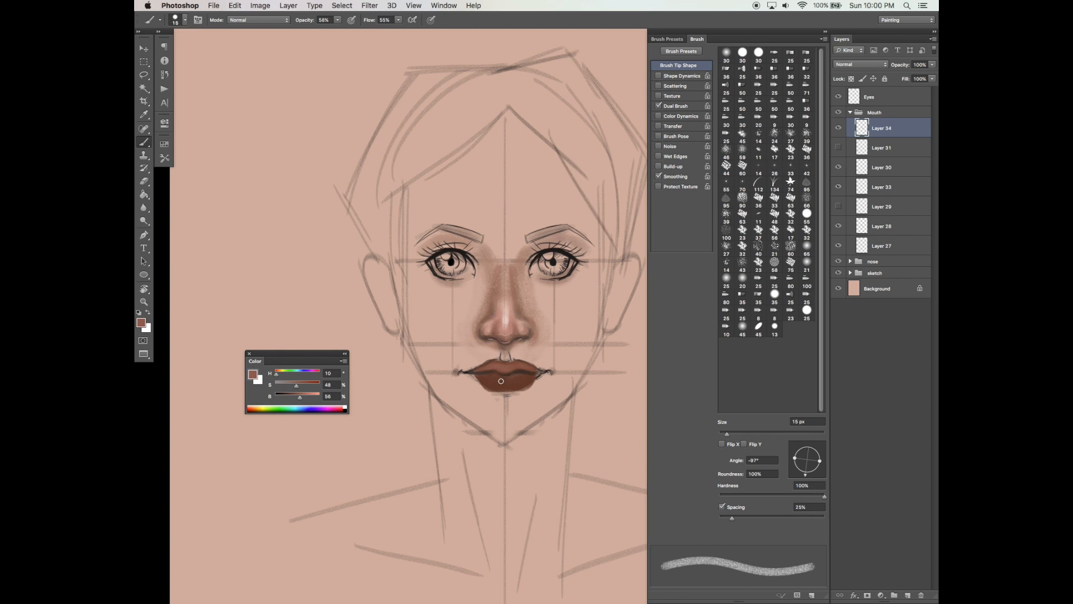
left_click_drag(300, 397, 306, 397)
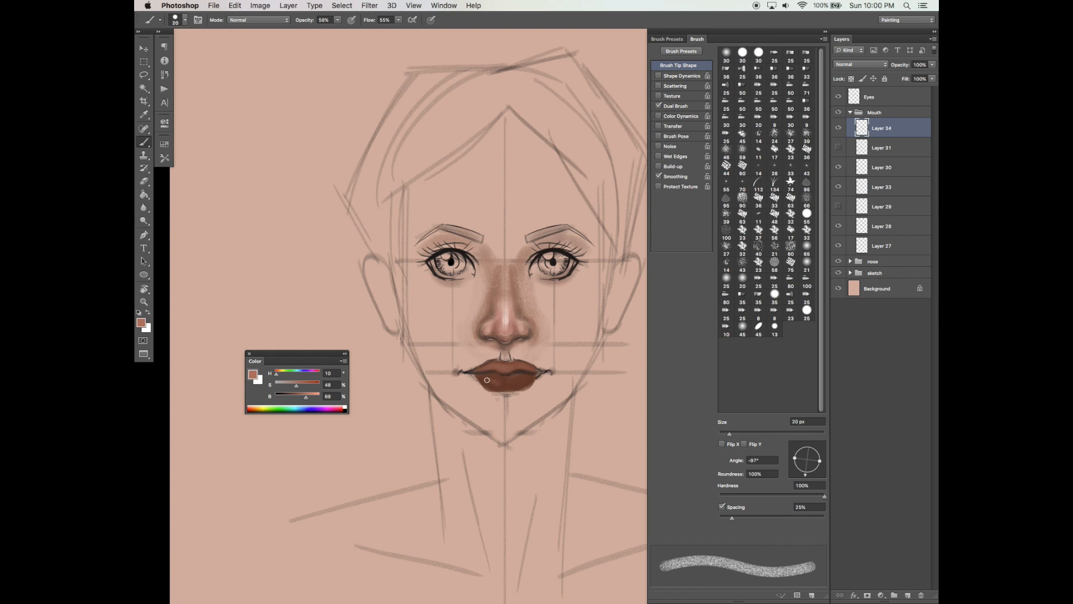
key("super+z")
scroll(515, 375, "up", 1)
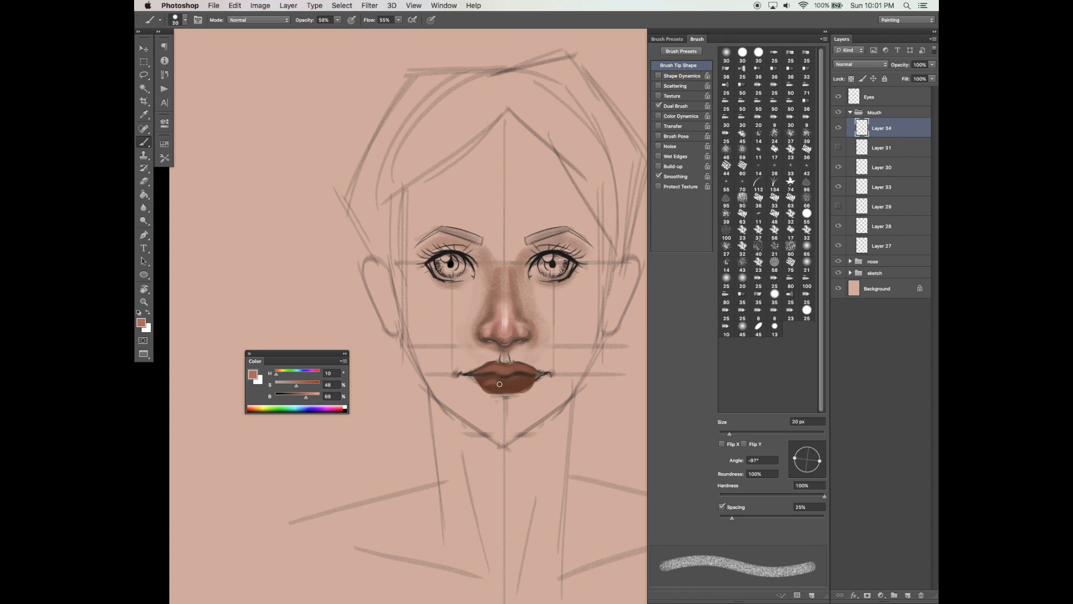
left_click_drag(505, 385, 525, 382)
mouse_move(490, 388)
left_mouse_down()
mouse_move(526, 386)
mouse_move(510, 387)
left_mouse_up()
left_click_drag(496, 387, 498, 387)
left_click(485, 376, "alt")
left_click(495, 366, "alt")
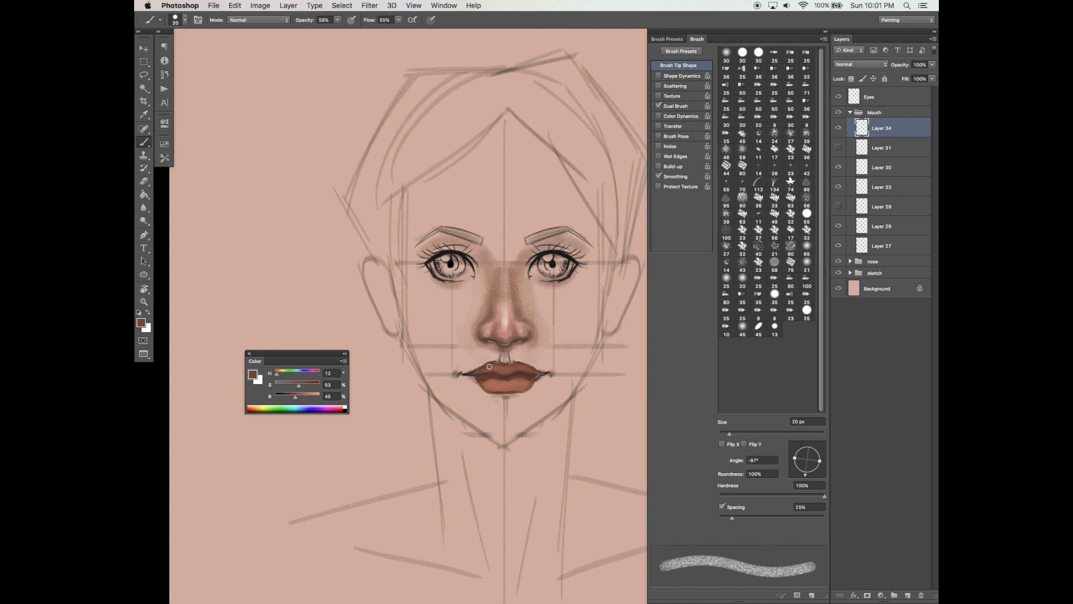
- Clean up the lower lip's bottom edge with the eraser and save the document
left_click_drag(558, 416, 534, 391)
key("e")
mouse_move(535, 383)
left_mouse_down()
mouse_move(488, 393)
mouse_move(533, 391)
mouse_move(502, 394)
left_mouse_up()
key("super+z")
left_click_drag(522, 405, 526, 402)
key("super+s")
- Darken the line between the lips and the mouth corners with brown at 27% brightness, using a 20 px brush with Shape Dynamics enabled
key("b")
left_click(517, 366, "alt")
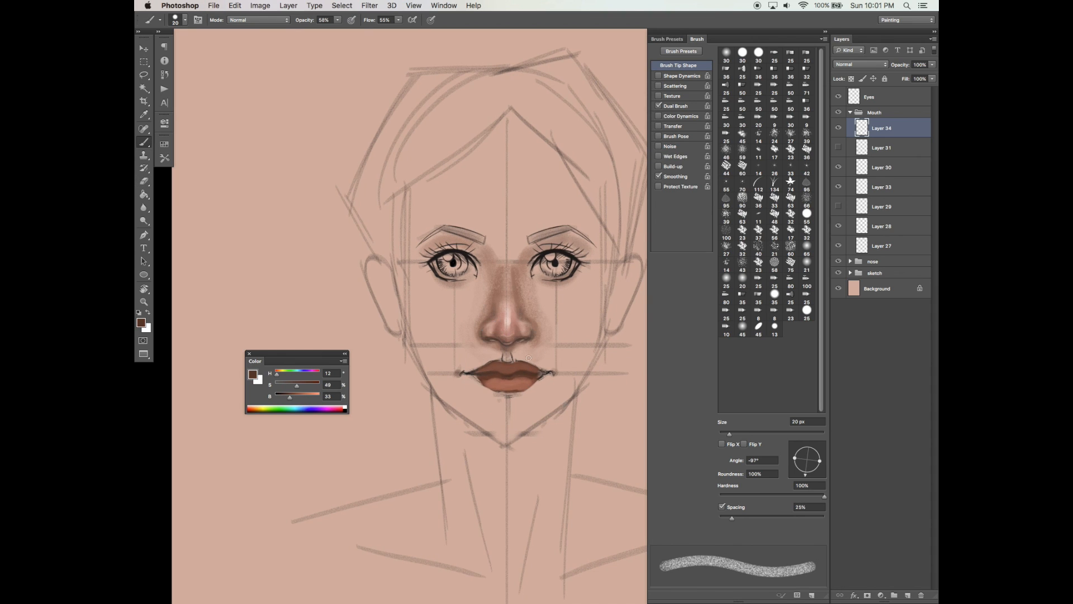
left_click(683, 75)
left_click_drag(300, 397, 288, 397)
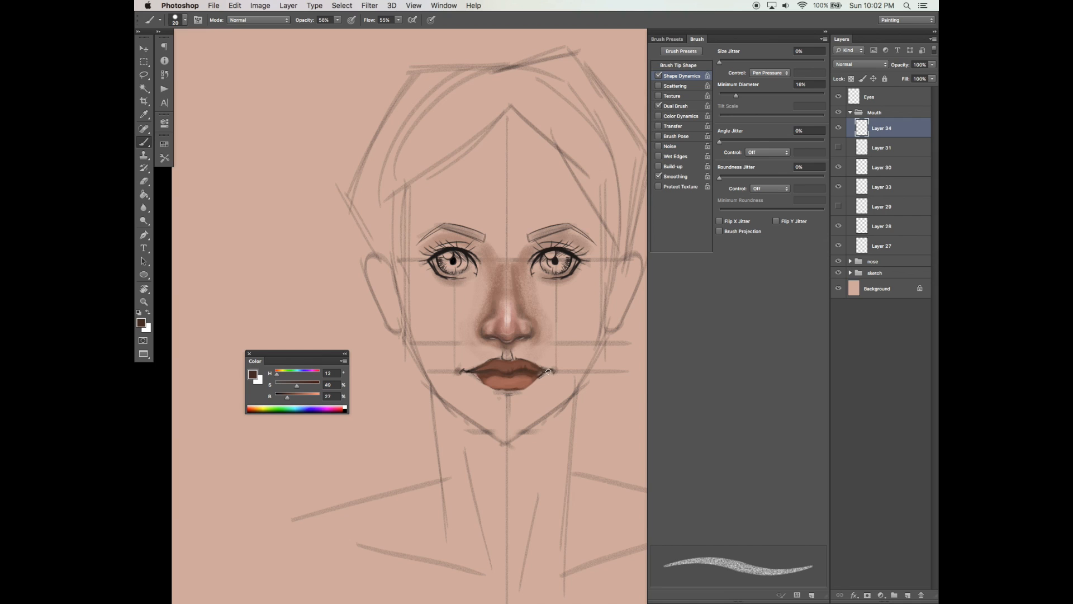
- Blend the upper and lower lips with coral and reddish-brown tones sampled from the lips, with Shape Dynamics turned off
scroll(575, 369, "down", 1)
left_click(495, 369, "alt")
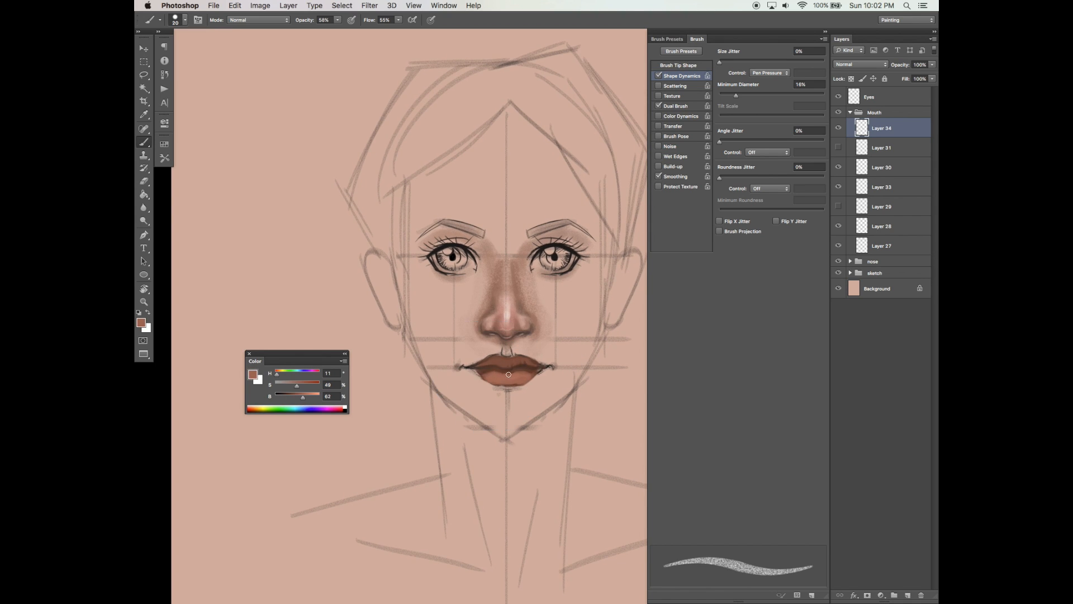
left_click(512, 373, "alt")
left_click_drag(292, 396, 281, 396)
left_click(486, 366, "alt")
left_click(506, 358)
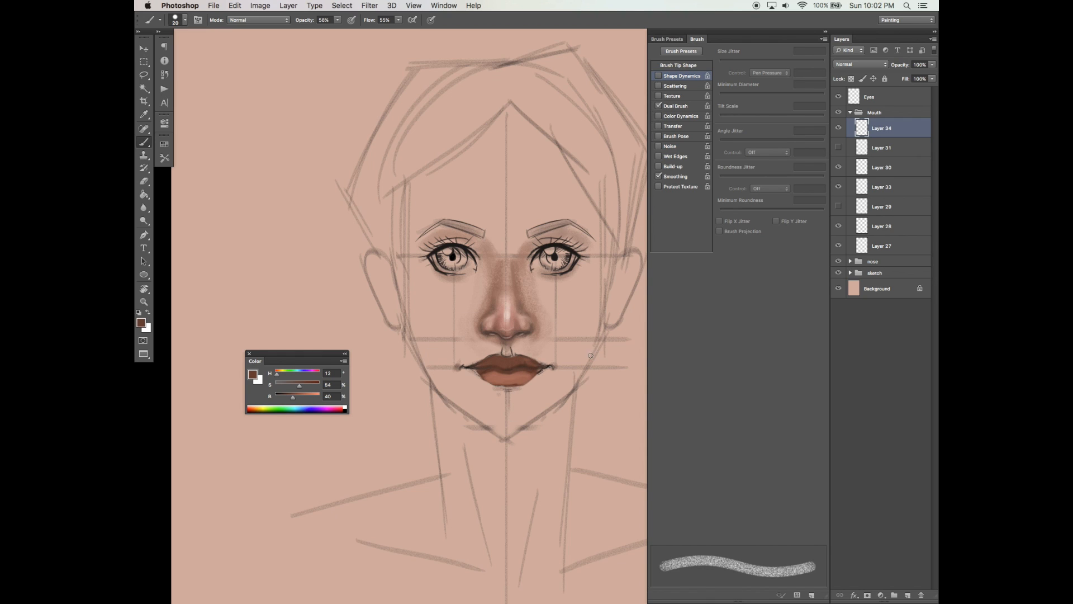
- Paint highlights on the upper lip on a new layer with a pink sampled from the nose, using a 15 px brush
left_click(512, 317, "alt")
left_click(907, 595)
key("bracketleft")
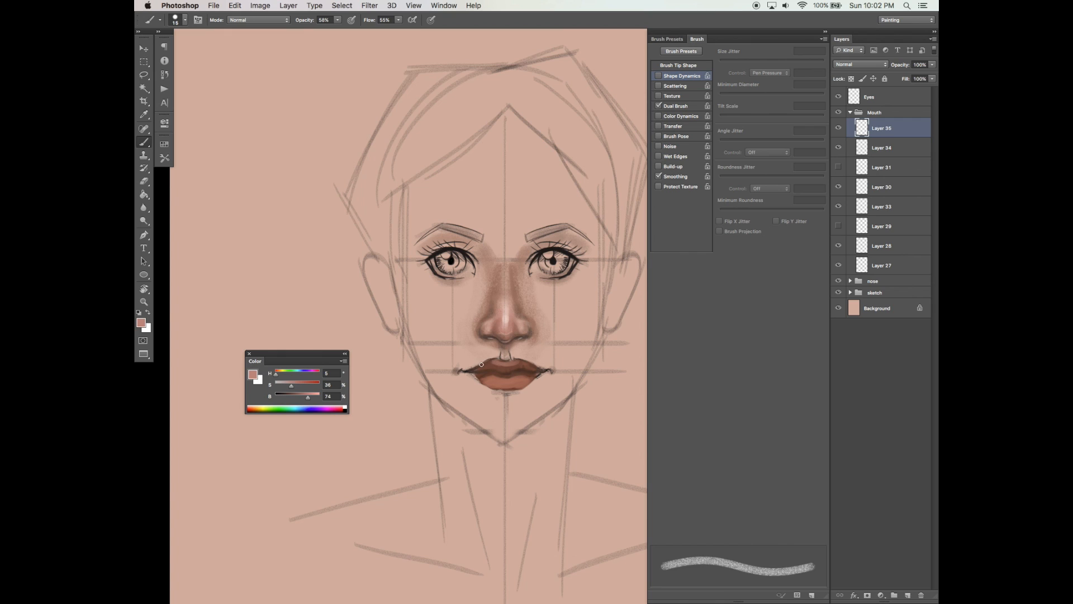
left_click_drag(491, 361, 493, 364)
key("z")
mouse_move(521, 361)
left_mouse_down()
mouse_move(506, 374)
mouse_move(528, 366)
mouse_move(456, 356)
left_mouse_up()
key("e")
key("b")
key("e")
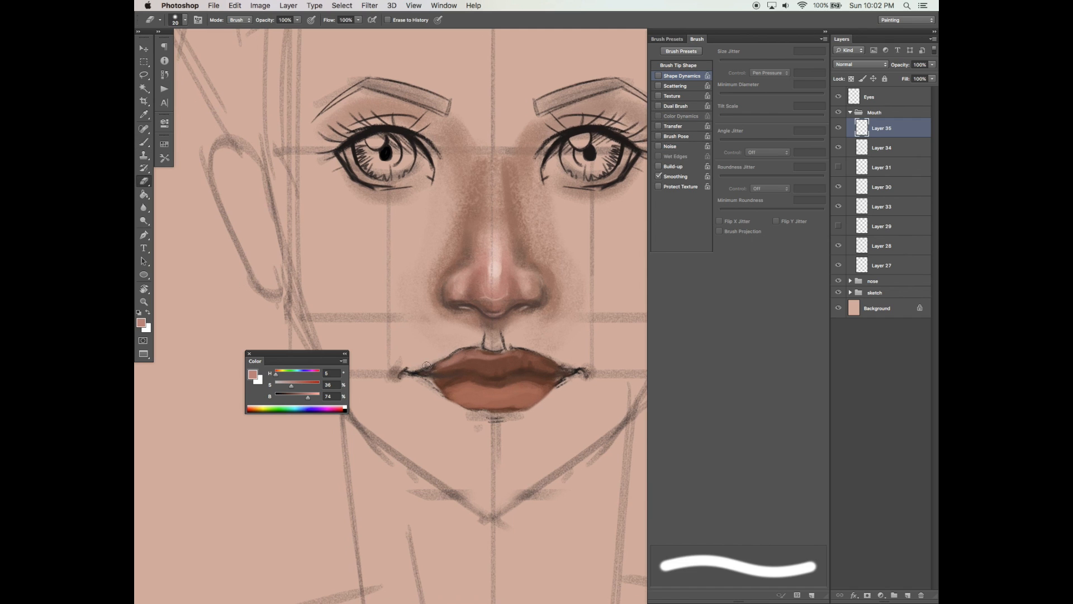
key("b")
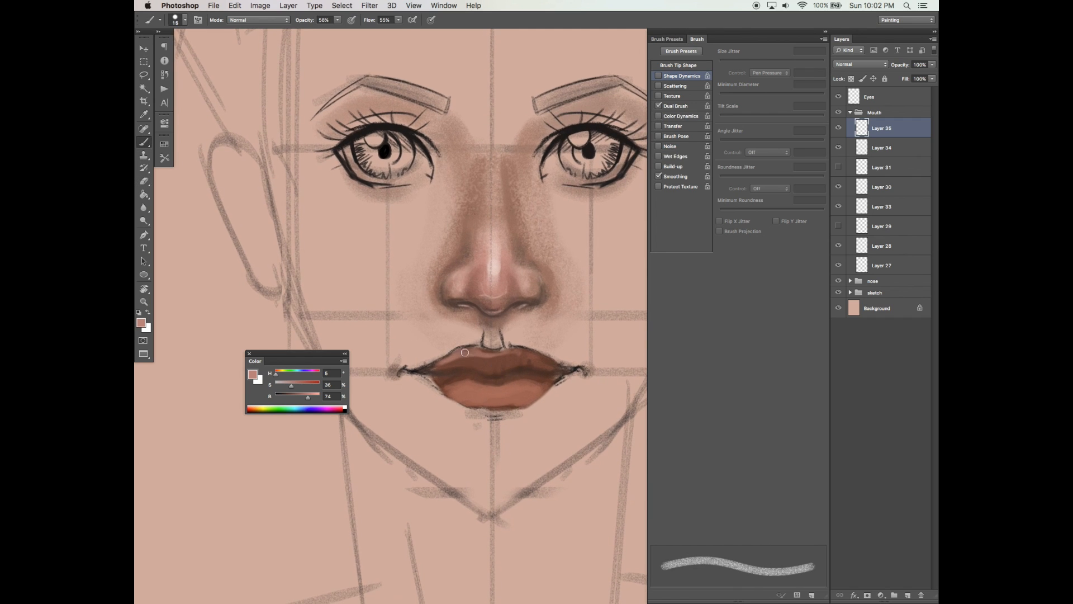
left_click_drag(474, 354, 563, 364)
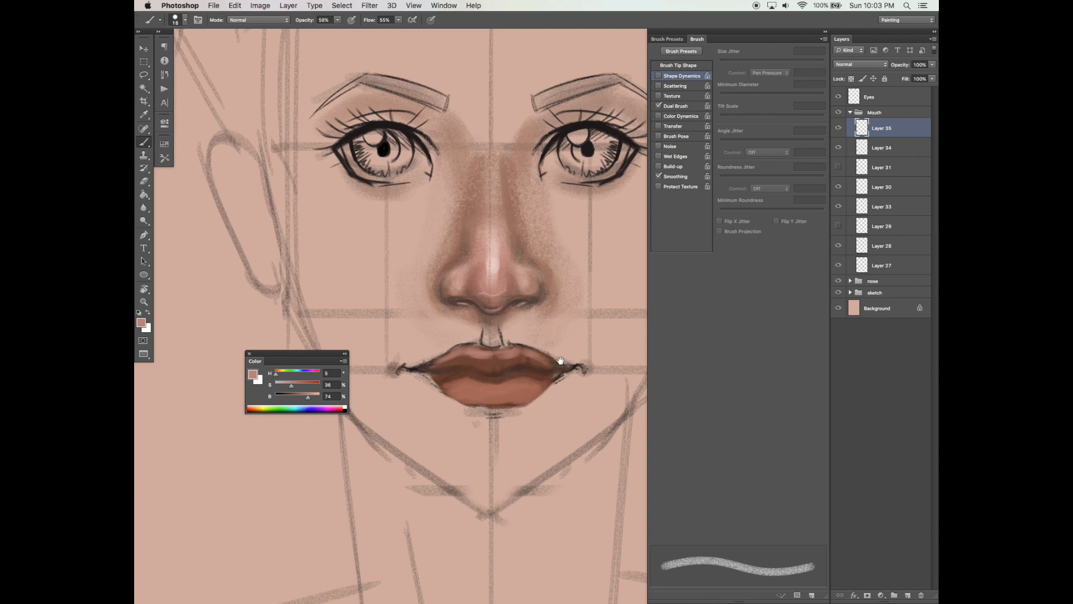
- Clean up the pink upper-lip highlights with the eraser and reduce their layer's opacity to just under 60%
key("e")
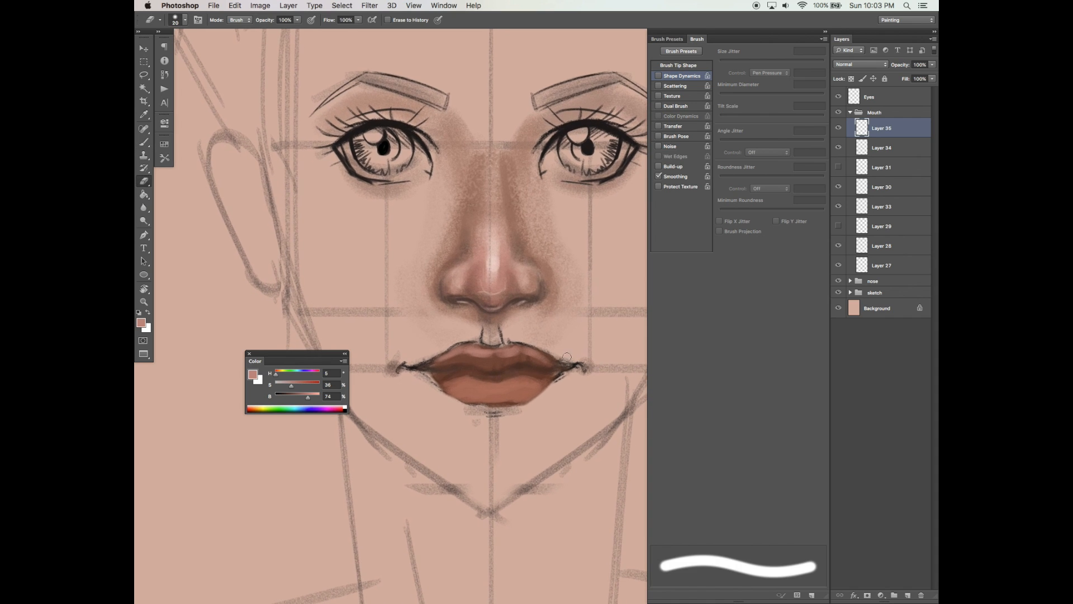
key("b")
left_click(932, 64)
left_click_drag(933, 73, 914, 73)
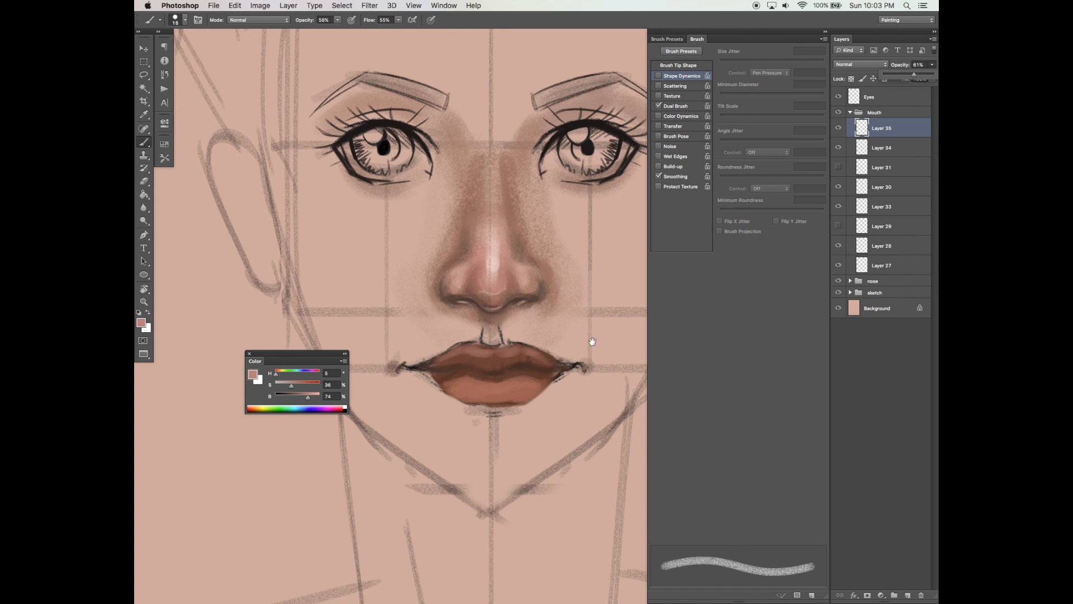
left_click_drag(571, 384, 578, 369)
scroll(567, 365, "down", 1)
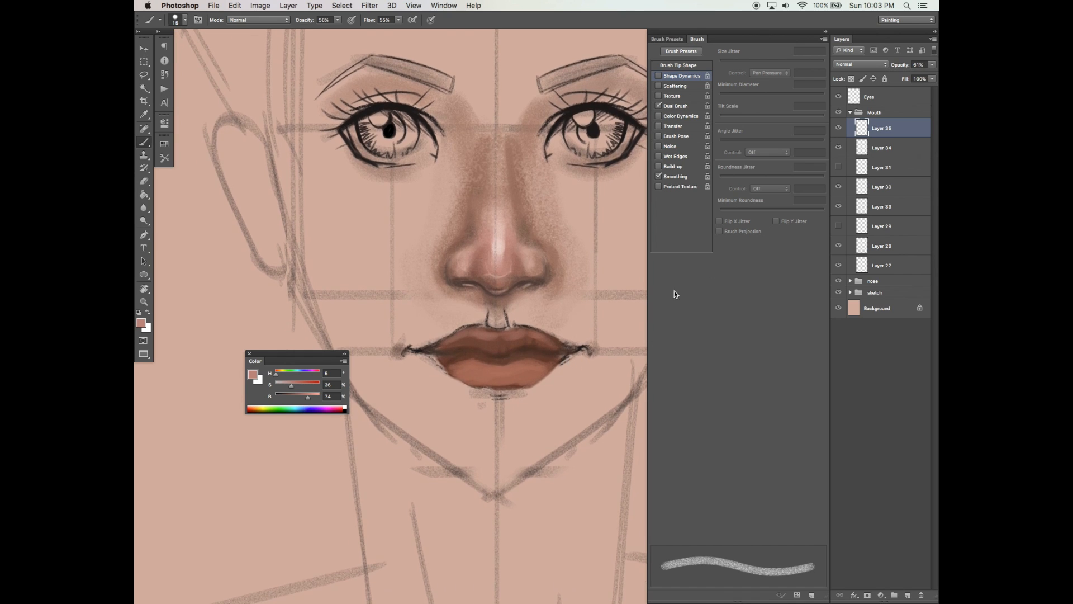
left_click(932, 64)
left_click_drag(915, 75, 914, 79)
left_click_drag(528, 378, 549, 385)
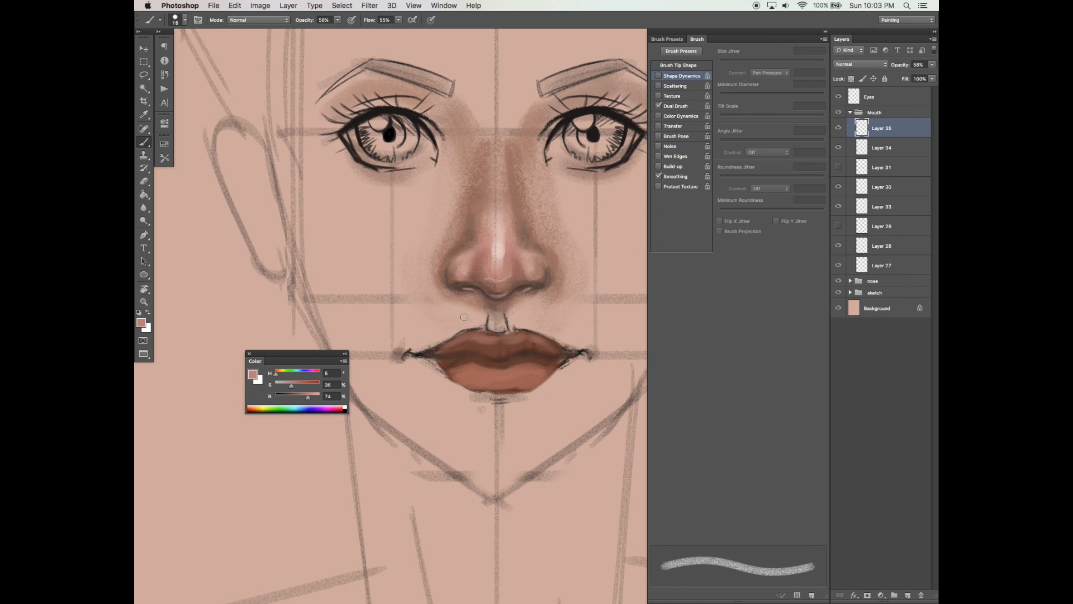
- Cover the sketch outline along the upper lip on a new layer with sampled skin tone, using 90% brush opacity
left_click(908, 595)
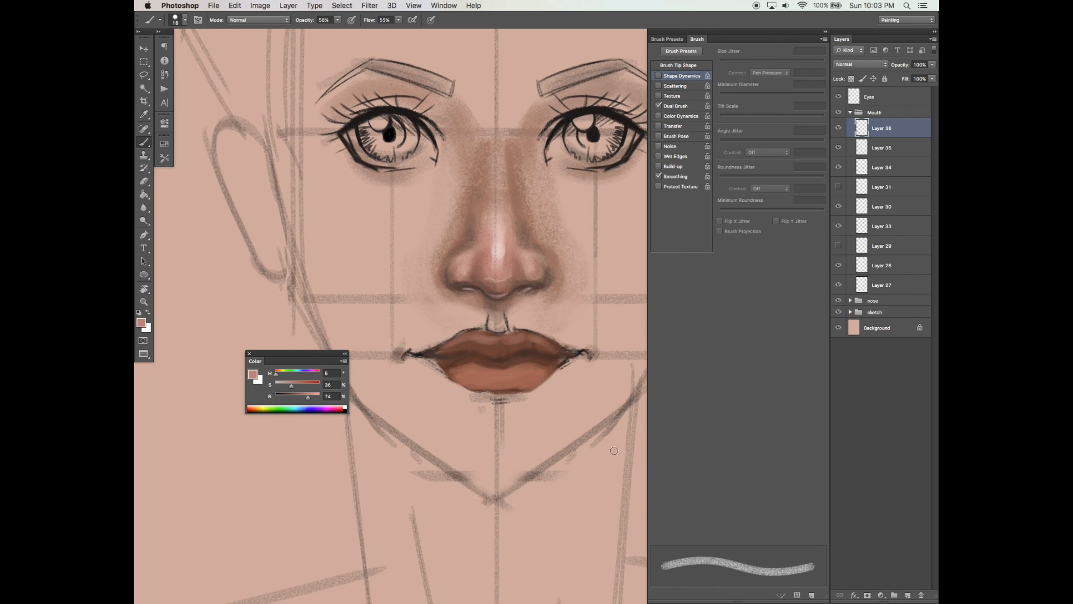
left_click(463, 312, "alt")
left_click(338, 20)
mouse_move(471, 328)
left_mouse_down()
mouse_move(419, 349)
mouse_move(458, 333)
left_mouse_up()
left_click_drag(530, 328, 593, 360)
left_click_drag(426, 351, 441, 345)
- Refine the upper lip's edge near the mouth corner with a smaller brush and sampled lip tones, and hide the interface panels
key("bracketleft")
key("bracketleft")
left_click(444, 348, "alt")
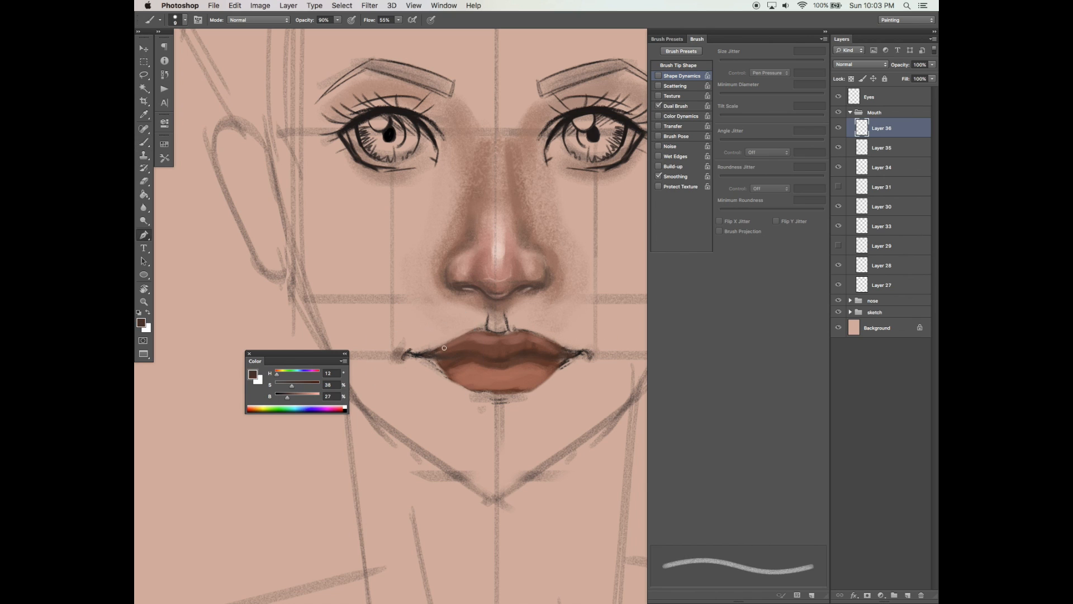
right_click(481, 329)
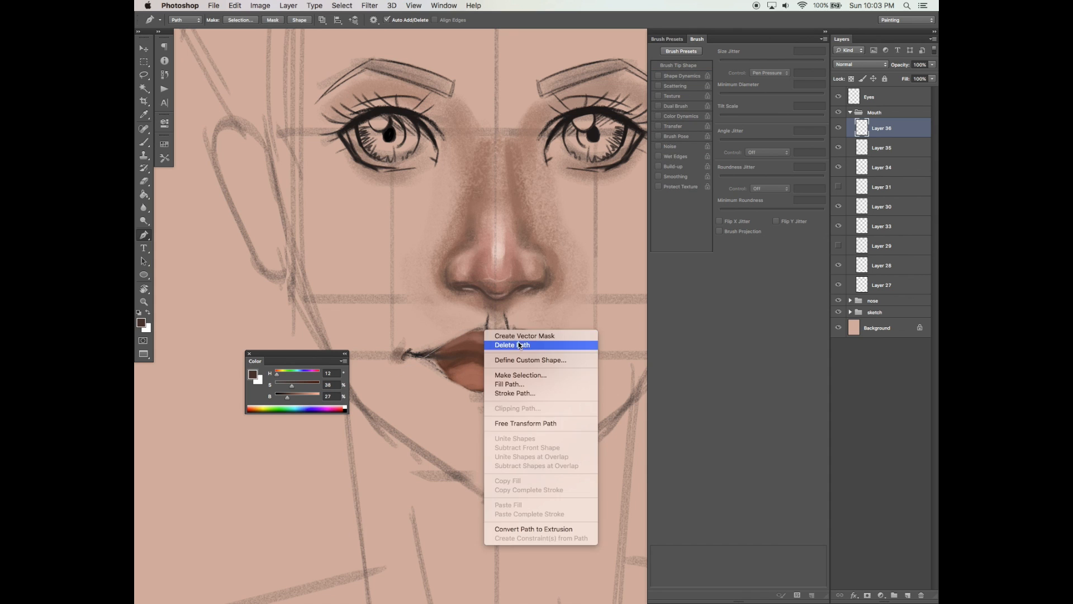
key("Escape")
key("b")
left_click(431, 351, "alt")
left_click(447, 344, "alt")
key("Tab")
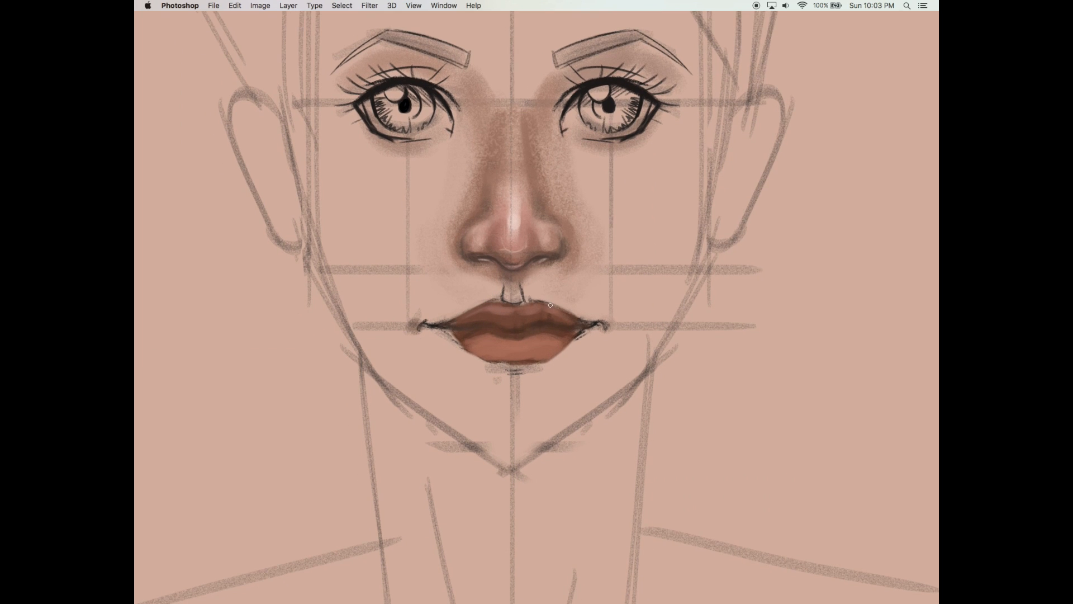
- Smooth the upper lip's top edge with skin tone sampled from just above it, undoing unwanted strokes
left_click(492, 295, "alt")
mouse_move(516, 302)
left_mouse_down()
mouse_move(497, 301)
mouse_move(560, 307)
left_mouse_up()
key("super+z")
left_click_drag(531, 303, 568, 311)
scroll(625, 333, "left", 1)
key("super+z")
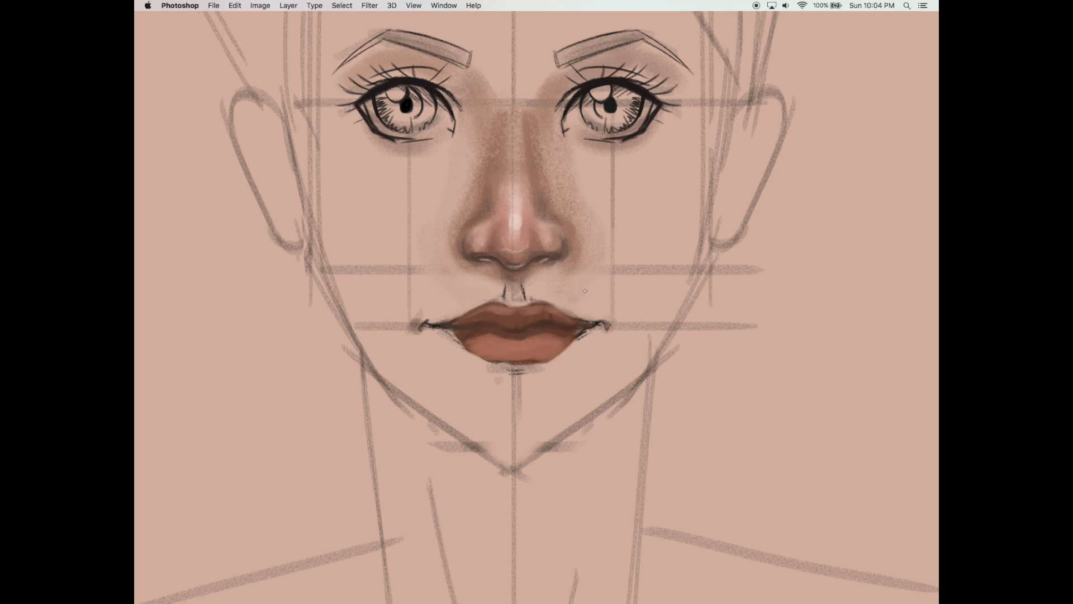
- Shade the philtrum below the nose with shadow tones sampled from the nose base and beside the nostril
scroll(616, 291, "down", 1)
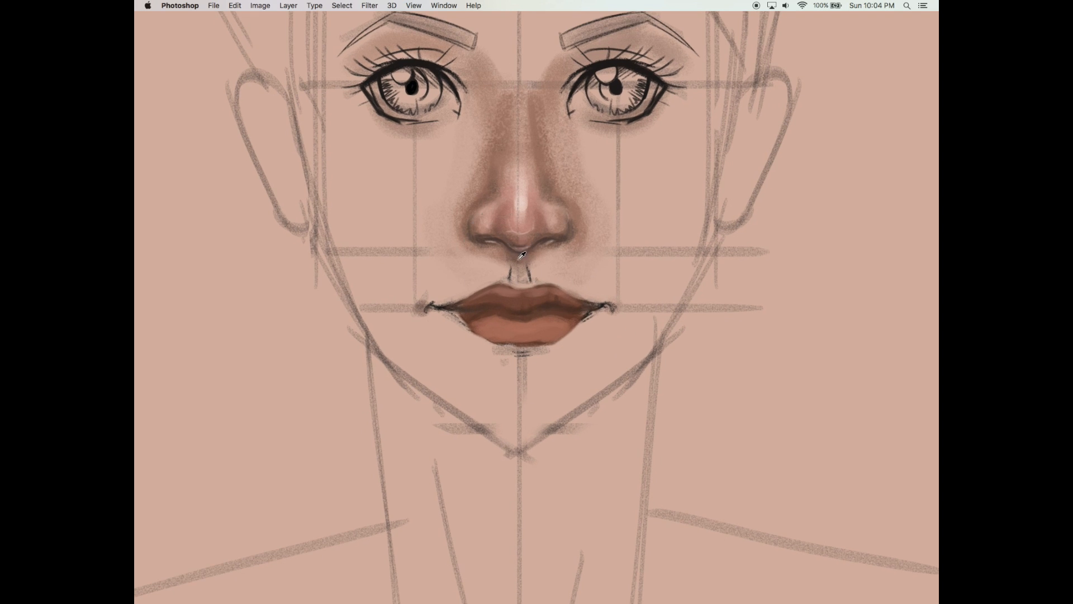
left_click_drag(522, 254, 519, 279)
left_click(571, 251, "alt")
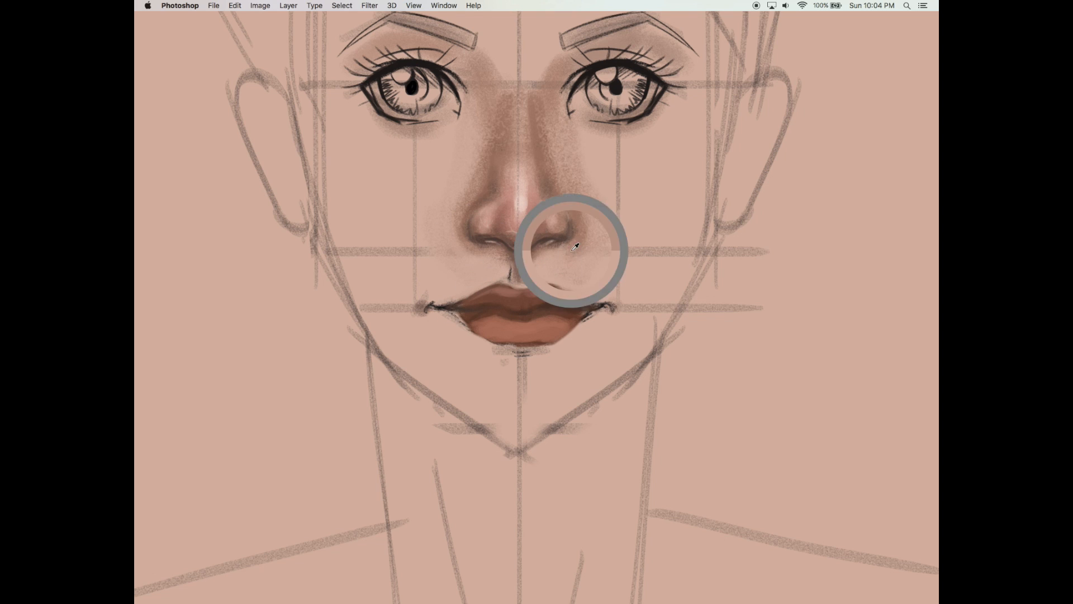
left_click_drag(564, 257, 489, 261)
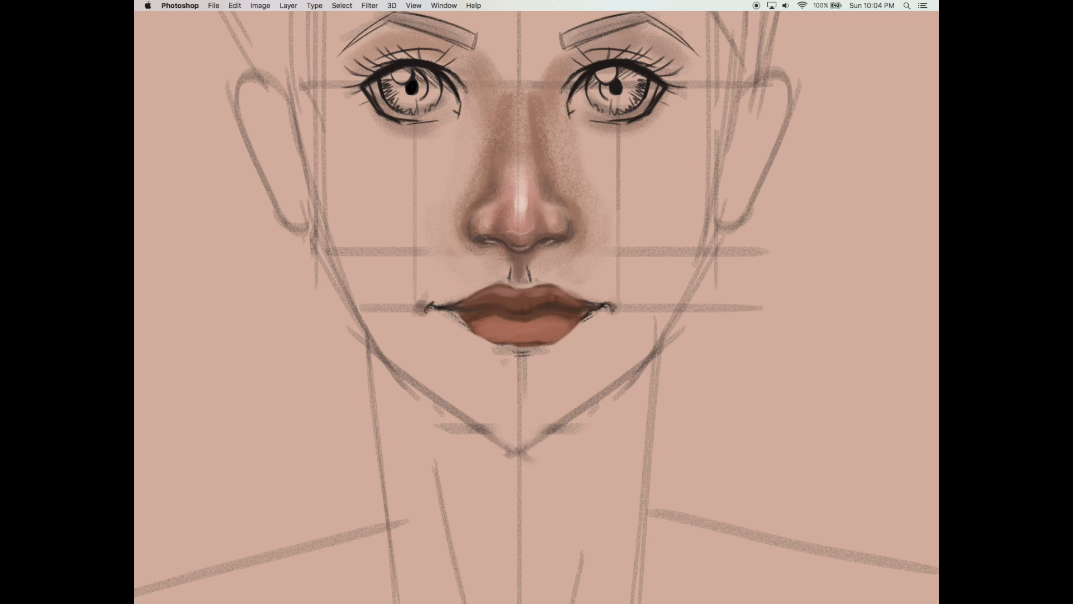
key("super+z")
- Paint over the rough sketch lines around both mouth corners with skin tone, undoing unwanted strokes
mouse_move(419, 308)
left_mouse_down()
mouse_move(426, 293)
mouse_move(455, 319)
left_mouse_up()
scroll(524, 266, "up", 1)
key("super+z")
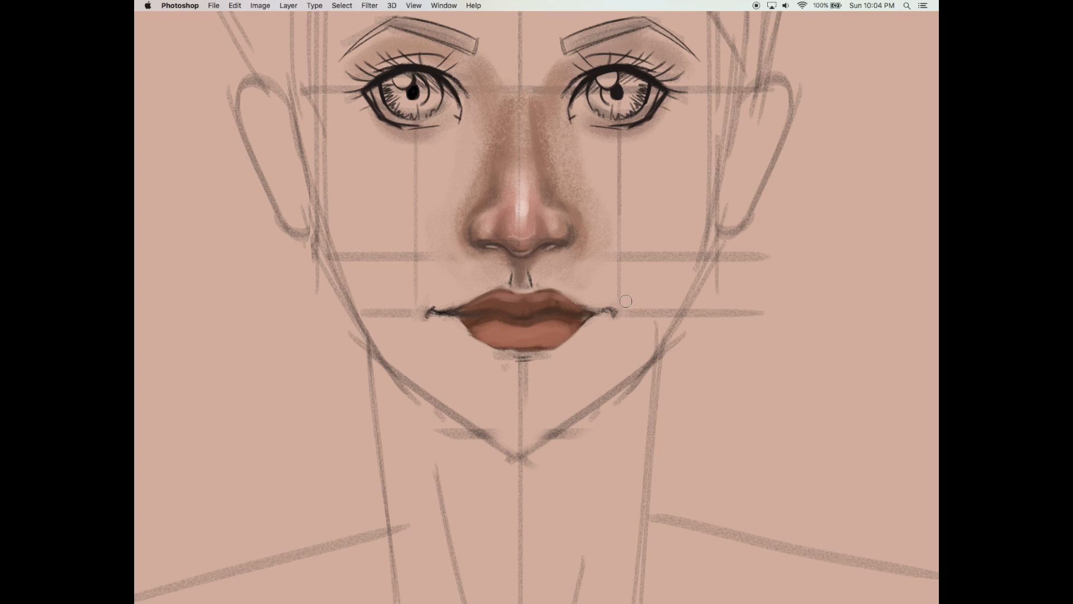
left_click_drag(610, 306, 619, 314)
key("super+z")
mouse_move(461, 300)
left_mouse_down()
mouse_move(439, 307)
mouse_move(460, 301)
left_mouse_up()
- Define the line between the lips and the lower lip's side edges with dark and reddish browns sampled from the mouth
left_click(571, 289, "alt")
left_click(438, 301, "alt")
left_click(487, 315, "alt")
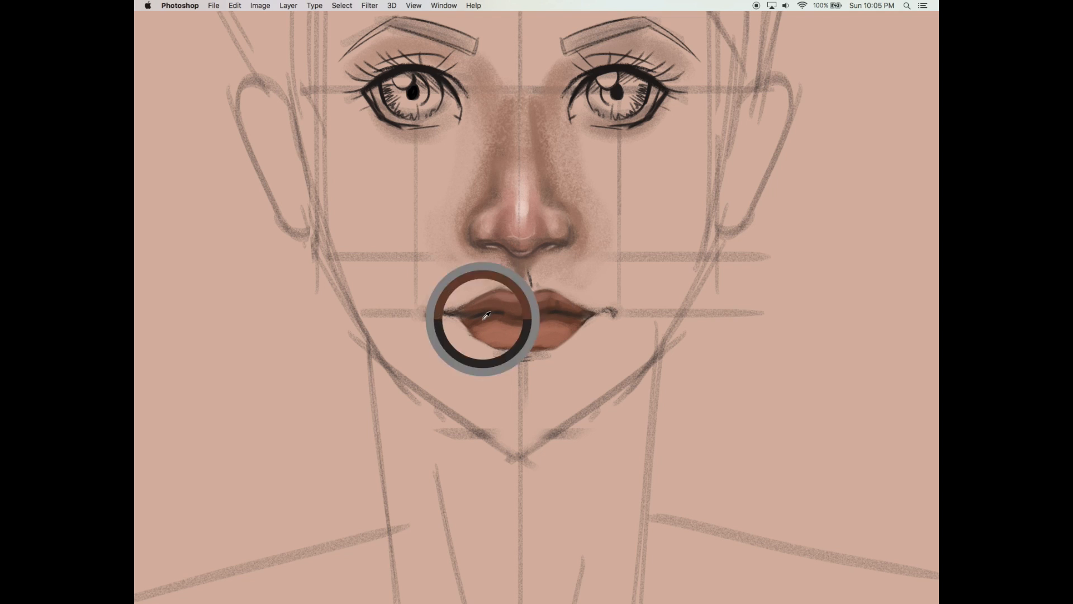
left_click(497, 308, "alt")
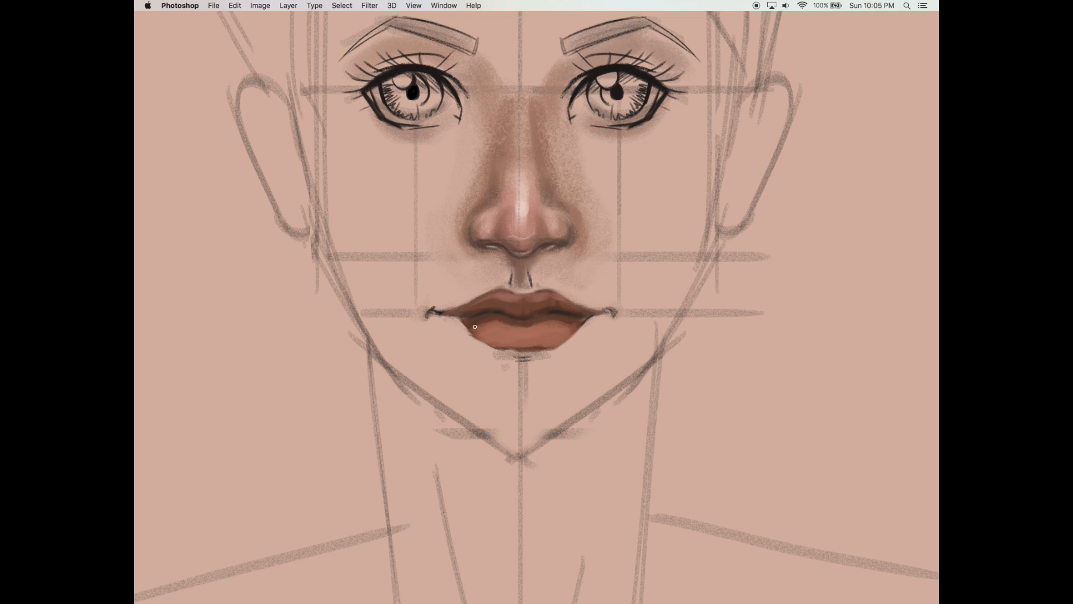
left_click_drag(464, 320, 473, 331)
left_click_drag(597, 318, 579, 330)
left_click(442, 311)
- Shade both mouth corners with small curved strokes, using tones sampled beside the mouth and from the nose shadow
left_click_drag(435, 311, 433, 311)
mouse_move(614, 311)
left_mouse_down()
mouse_move(623, 313)
mouse_move(616, 305)
left_mouse_up()
left_click(433, 319, "alt")
left_click_drag(432, 319, 432, 323)
left_click(462, 235, "alt")
left_click_drag(434, 327, 434, 312)
left_click_drag(613, 317, 613, 324)
- Paint a soft shadow beneath the lower lip with a larger brush and tones sampled beside the nostrils
key("bracketright")
key("bracketright")
key("bracketright")
mouse_move(438, 325)
left_mouse_down()
mouse_move(460, 336)
mouse_move(484, 297)
mouse_move(448, 329)
mouse_move(470, 350)
mouse_move(443, 334)
mouse_move(481, 370)
mouse_move(508, 357)
mouse_move(526, 364)
mouse_move(504, 356)
mouse_move(498, 364)
mouse_move(550, 371)
mouse_move(482, 378)
mouse_move(541, 382)
mouse_move(465, 374)
mouse_move(532, 369)
mouse_move(470, 362)
mouse_move(576, 366)
mouse_move(436, 366)
mouse_move(534, 373)
left_mouse_up()
left_click(465, 244, "alt")
left_click(565, 252, "alt")
key("[")
scroll(546, 371, "left", 1)
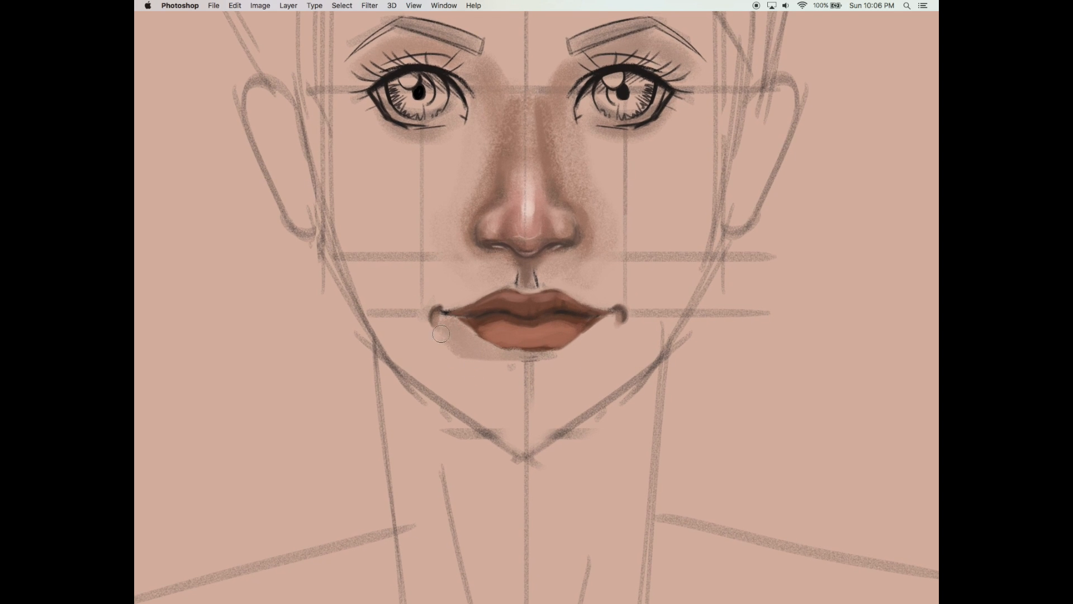
- Extend the soft skin shading around both sides of the lower lip and above the mouth corners
left_click_drag(427, 338, 431, 306)
mouse_move(611, 302)
left_mouse_down()
mouse_move(621, 322)
mouse_move(559, 333)
left_mouse_up()
mouse_move(621, 320)
left_mouse_down()
mouse_move(591, 310)
mouse_move(563, 320)
mouse_move(604, 295)
mouse_move(629, 294)
mouse_move(608, 340)
mouse_move(645, 306)
mouse_move(628, 324)
mouse_move(621, 299)
mouse_move(604, 326)
mouse_move(586, 330)
mouse_move(628, 315)
left_mouse_up()
key("bracketright")
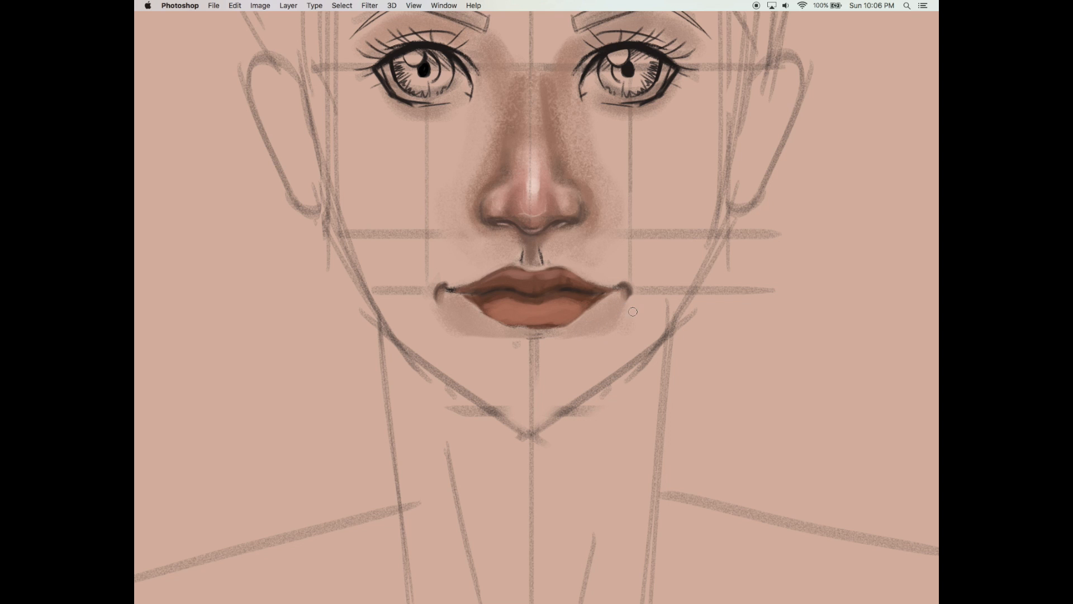
left_click_drag(606, 375, 624, 376)
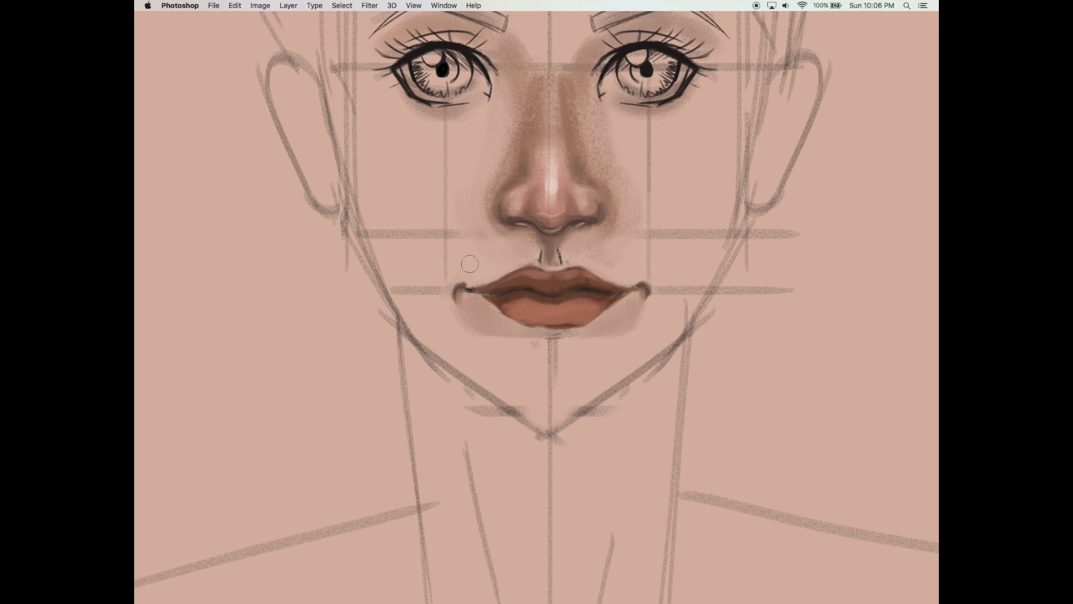
left_click_drag(481, 265, 472, 265)
mouse_move(645, 261)
left_mouse_down()
mouse_move(637, 274)
mouse_move(651, 278)
left_mouse_up()
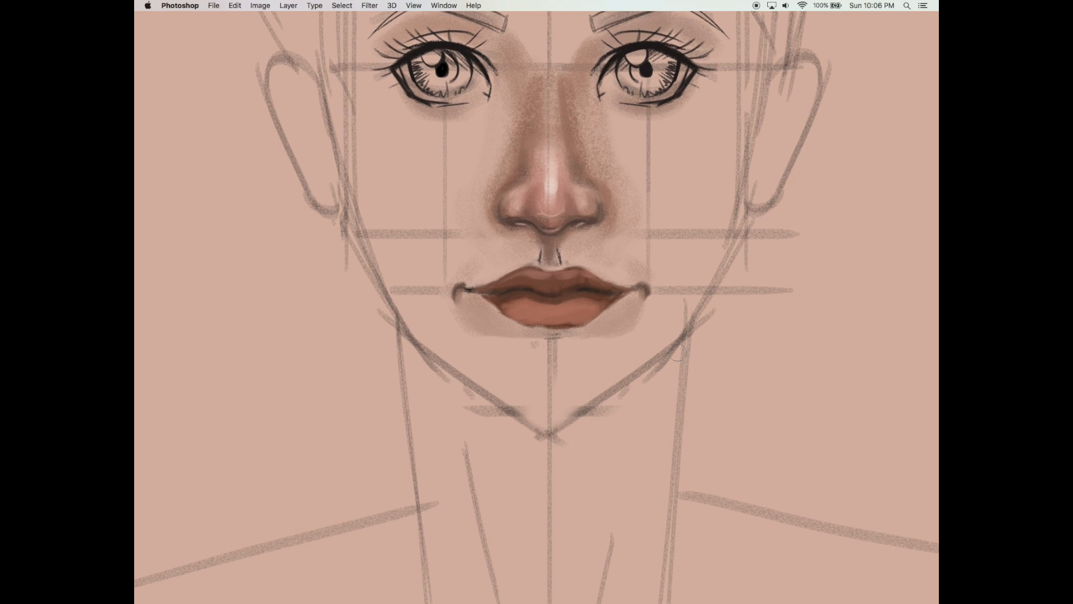
- Soften the shading around the mouth and below the lip with light skin tone in varied brush sizes, and show the panels again
scroll(471, 360, "right", 2)
key("bracketright")
key("bracketright")
key("bracketright")
left_click(452, 315)
scroll(622, 235, "down", 2)
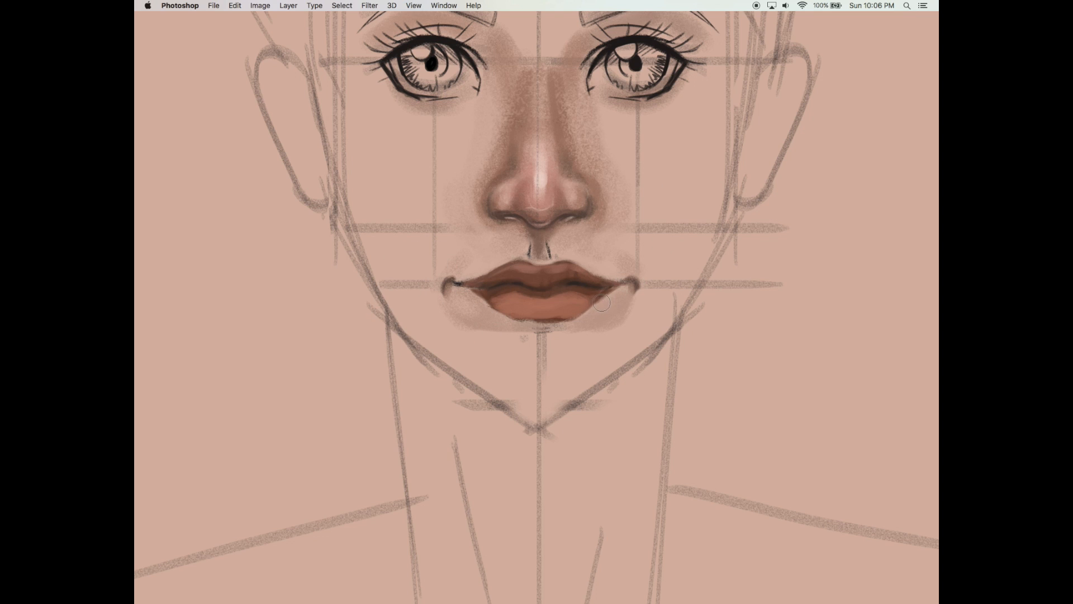
key("bracketleft")
key("bracketleft")
key("bracketleft")
mouse_move(611, 339)
left_mouse_down()
mouse_move(617, 333)
mouse_move(570, 343)
mouse_move(587, 330)
mouse_move(574, 317)
left_mouse_up()
key("Tab")
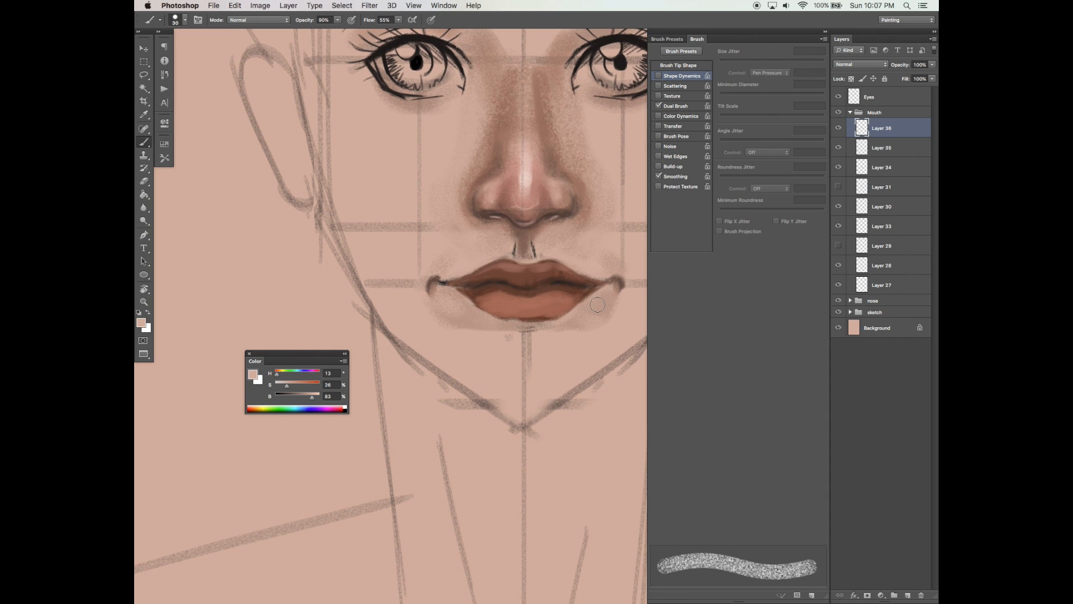
left_click_drag(537, 364, 547, 361)
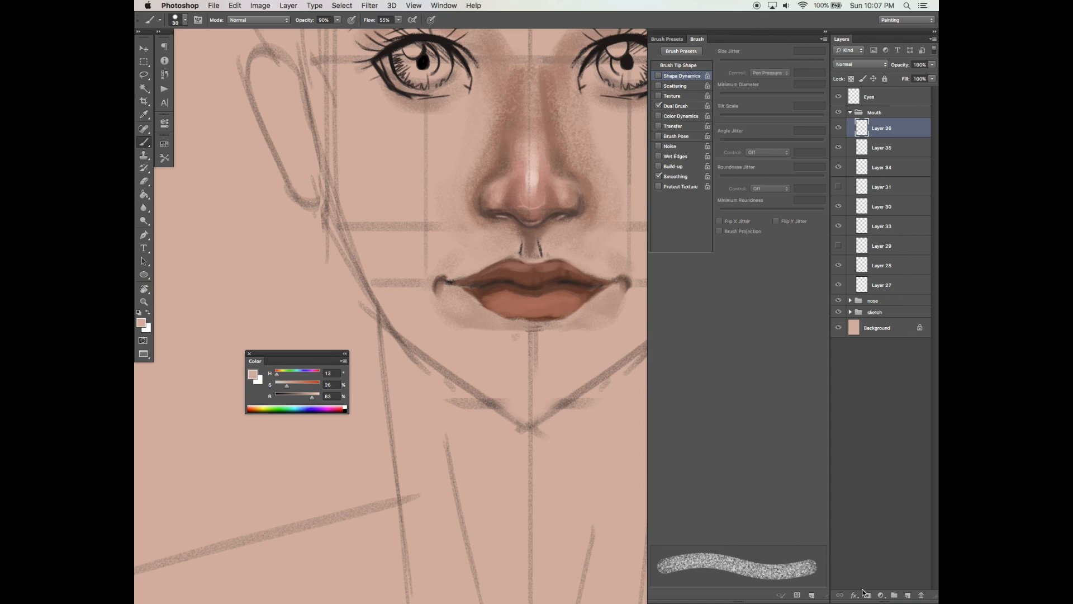
- Shade the lower lip on a new layer with a sampled reddish brown, using a 15 px brush at 38% opacity, and compare by toggling the layer
left_click(908, 595)
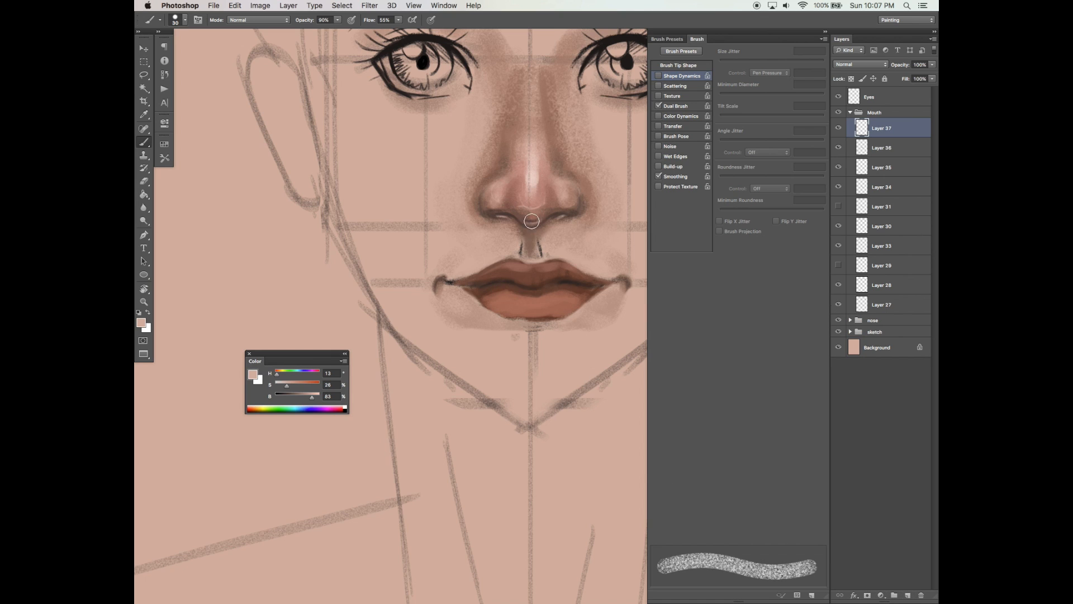
left_click(501, 286, "alt")
key("bracketleft")
key("bracketleft")
key("bracketleft")
left_click_drag(507, 293, 489, 299)
left_click(339, 20)
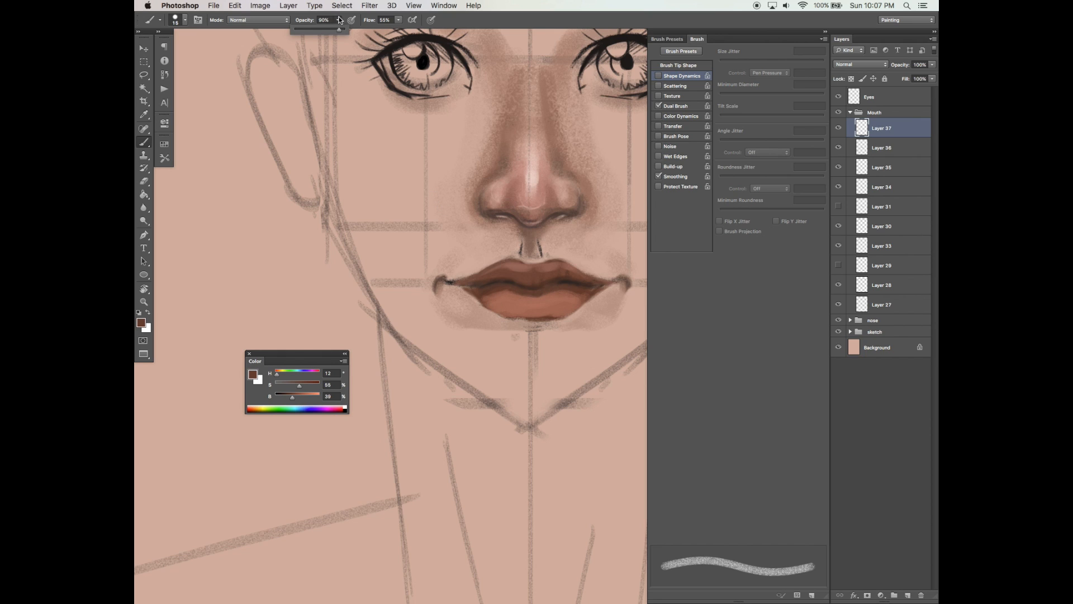
left_click(839, 128)
left_click(838, 128)
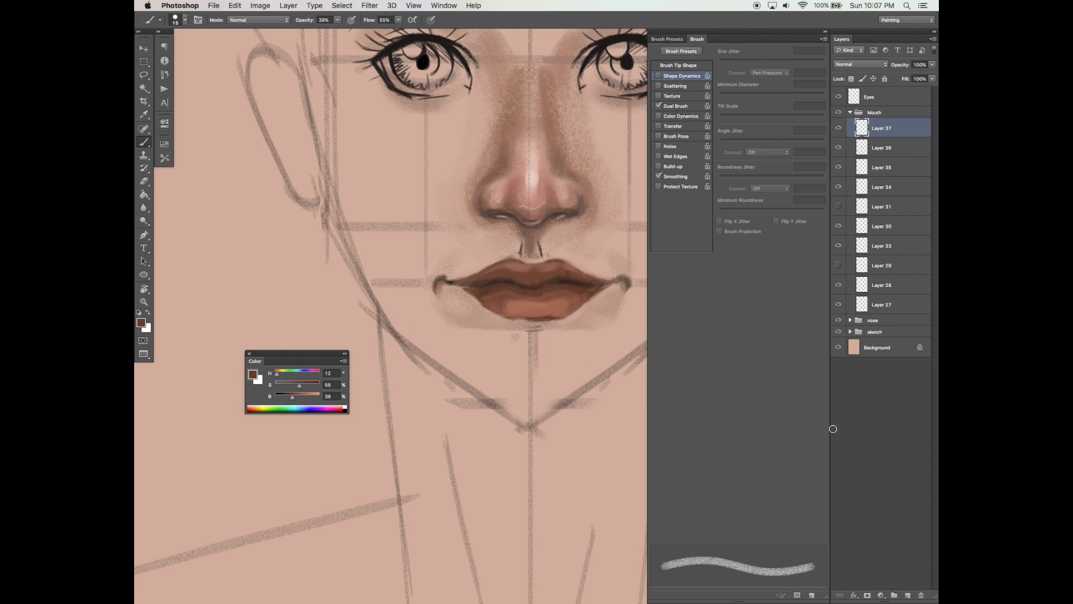
- Draw fine lip creases on a new layer in sampled dark brown, using Shape Dynamics, 60% opacity and a 12 px brush
left_click(908, 595)
left_click(680, 75)
left_click(678, 65)
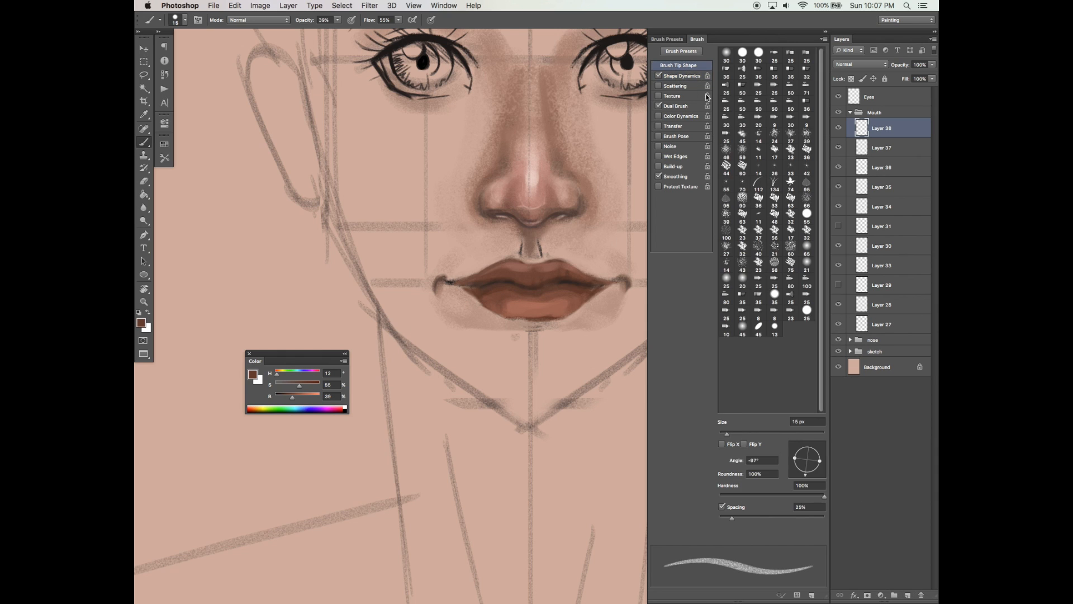
left_click(511, 277, "alt")
left_click_drag(338, 21, 349, 29)
left_click_drag(727, 434, 725, 434)
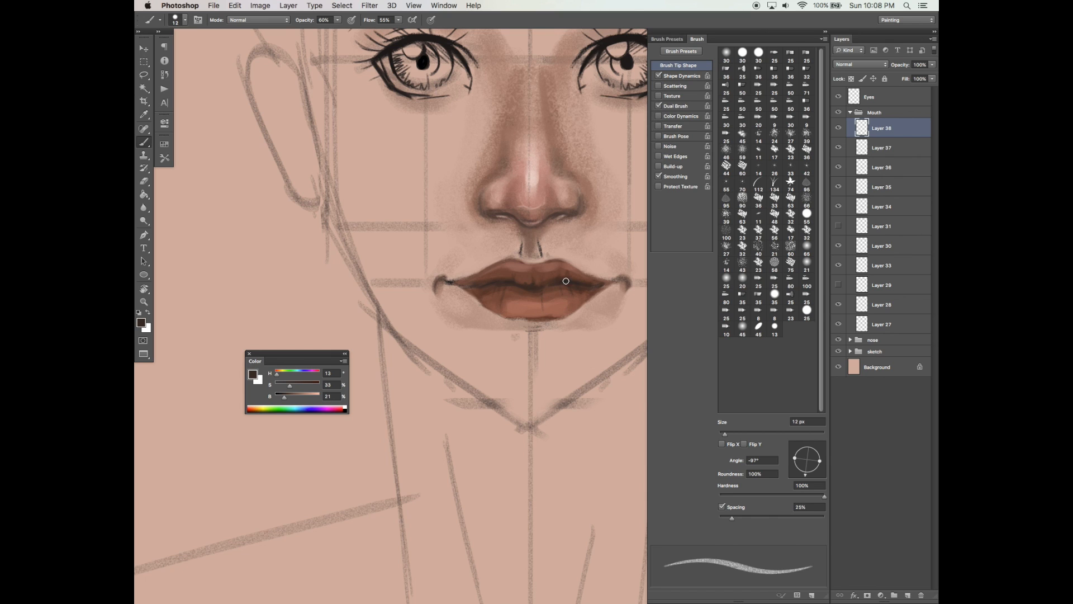
- Undo the last crease stroke and paint finer, lighter lip creases with sampled lip tones, reducing the brush to 7 px
key("super+z")
left_click(526, 310, "alt")
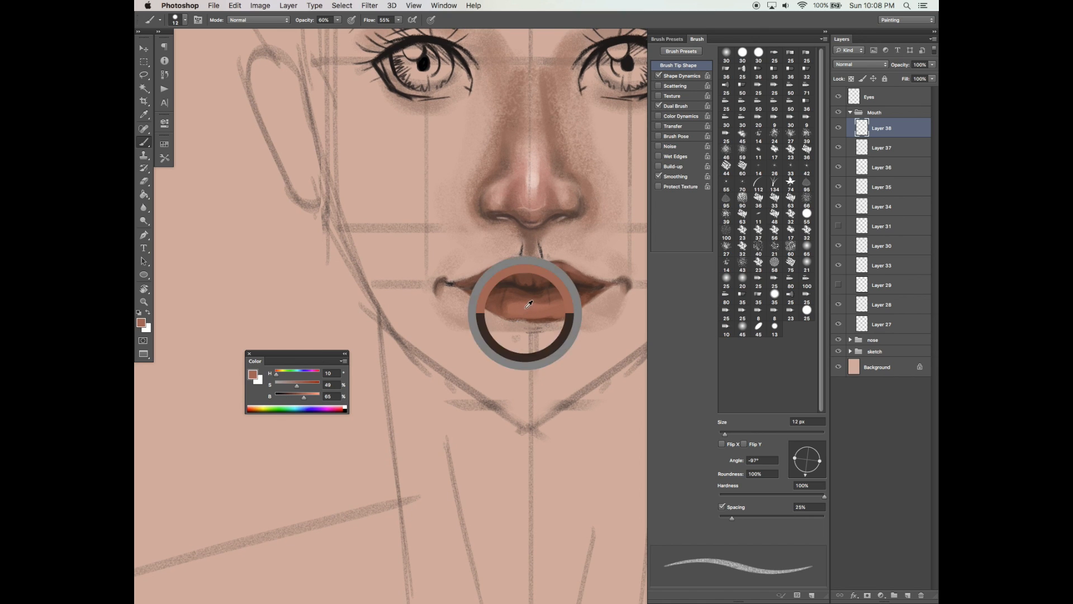
key("bracketleft")
key("bracketleft")
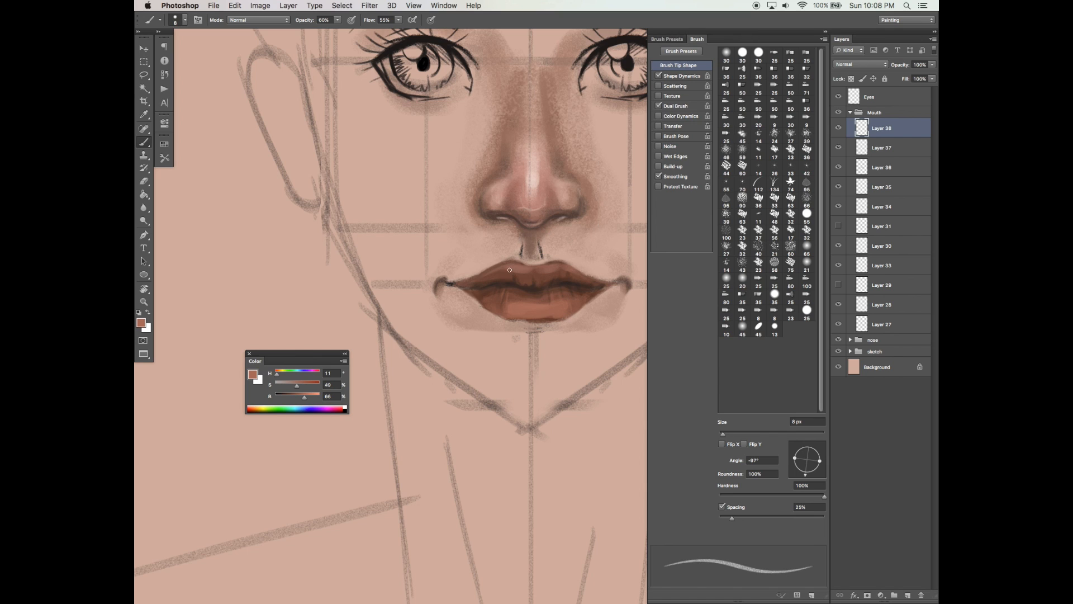
left_click(516, 309, "alt")
key("bracketleft")
left_click(518, 269, "alt")
left_click(573, 182, "alt")
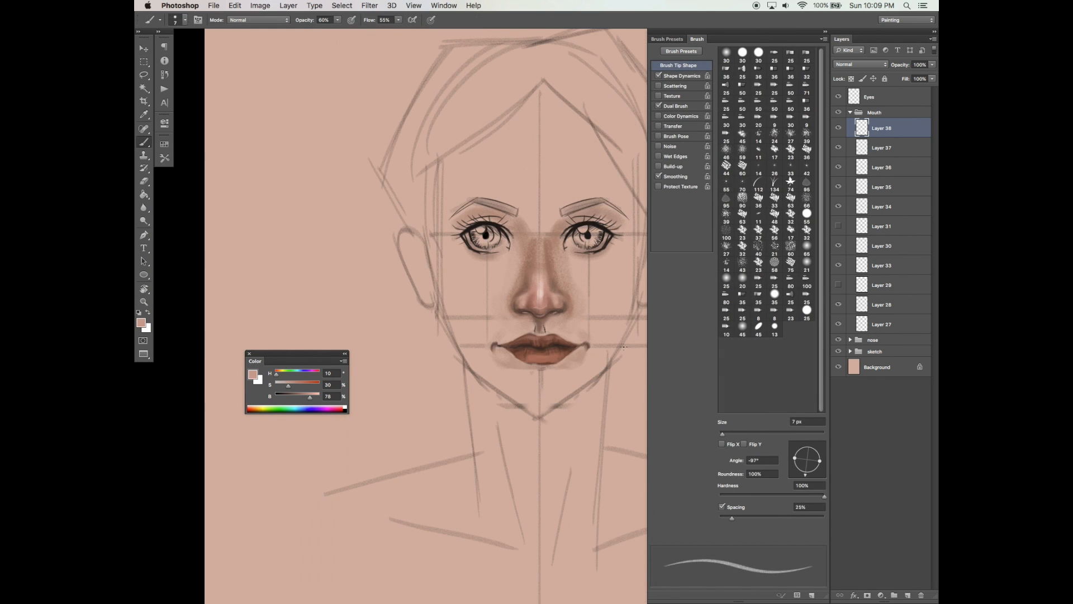
- Paint thin highlight lines on both lips in salmon (H 11°, S 49%, B 80%) with the 7 px brush, and undo the last stroke
key("z")
left_click(576, 313)
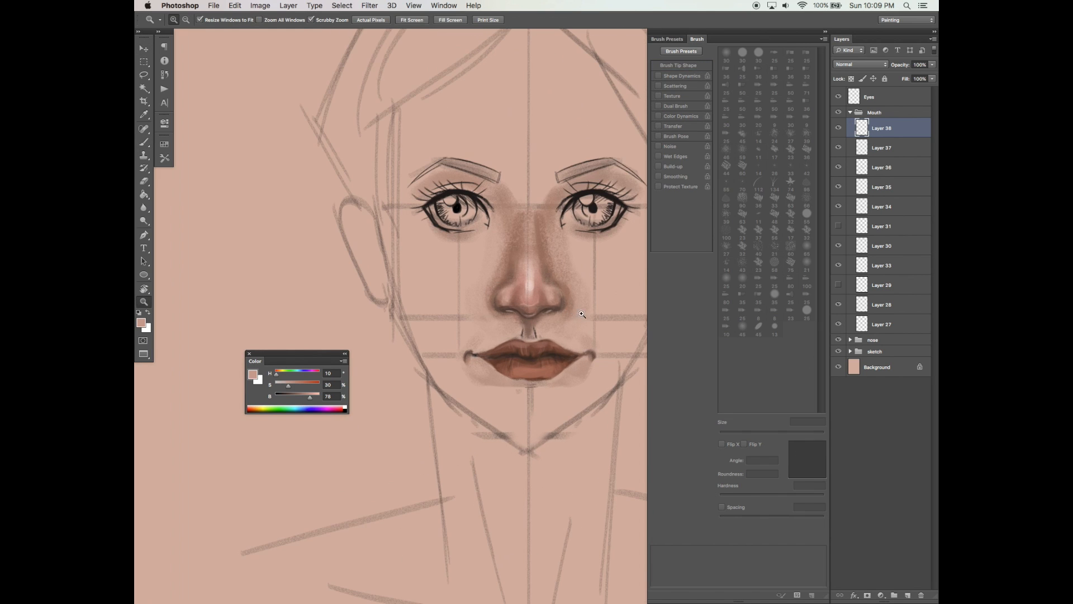
key("b")
mouse_move(526, 355)
left_mouse_down()
mouse_move(552, 332)
mouse_move(549, 310)
left_mouse_up()
left_click(548, 313, "super")
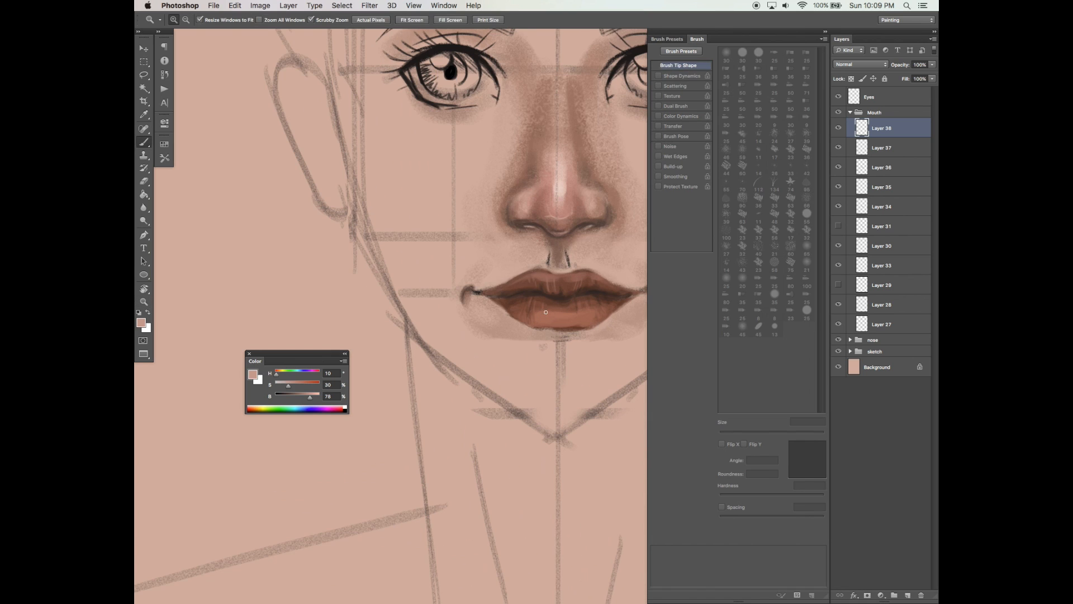
left_click_drag(289, 385, 311, 397)
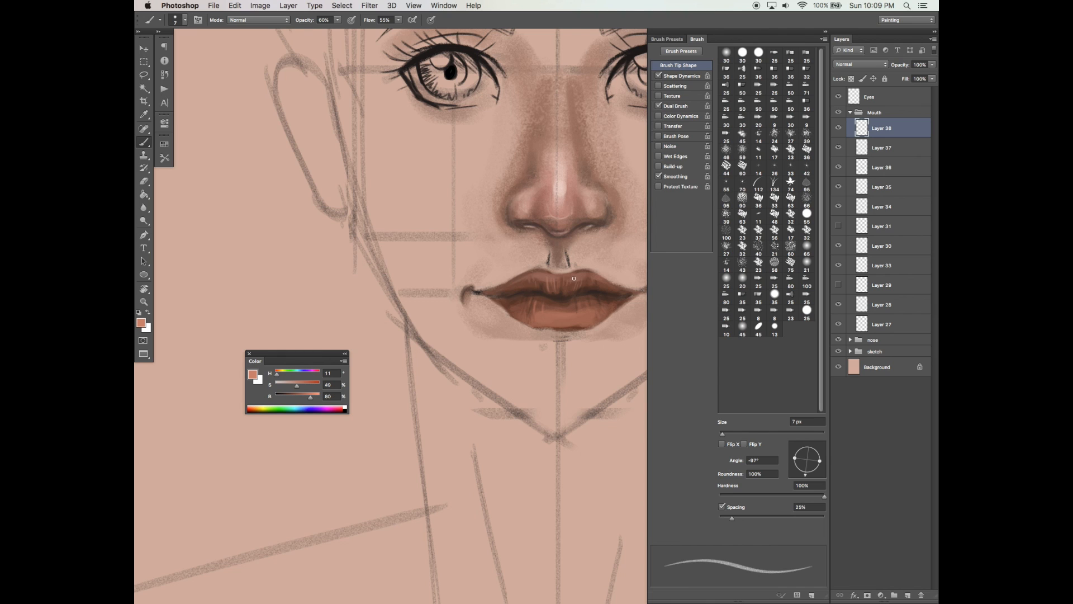
key("z")
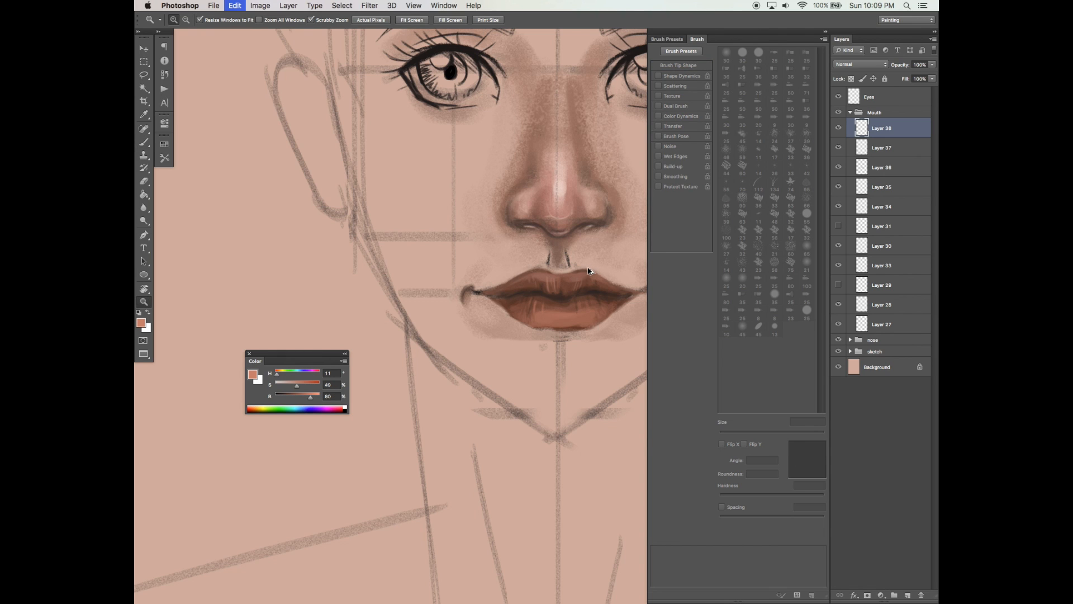
key("super+z")
key("b")
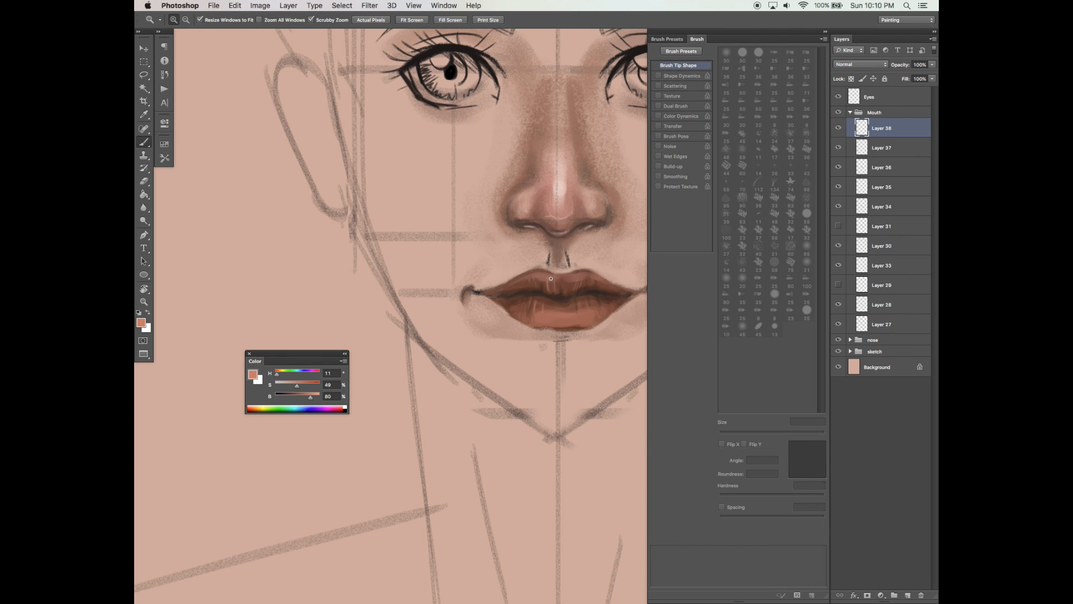
- Add fine vertical salmon highlight strokes across the middle of the upper lip
key("z")
left_click(561, 268)
key("b")
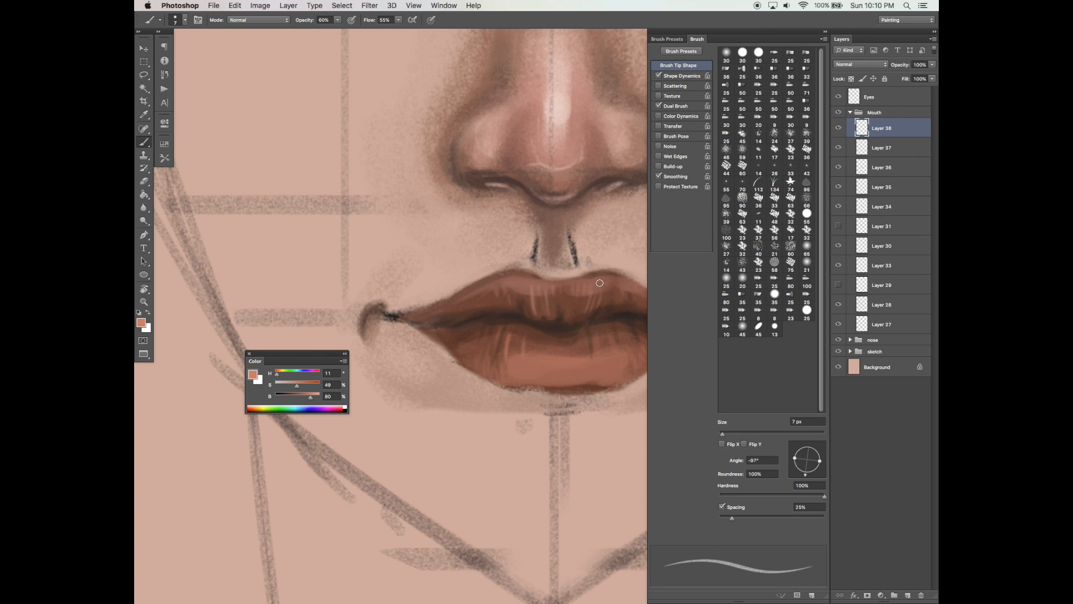
scroll(595, 354, "down", 3)
key("Tab")
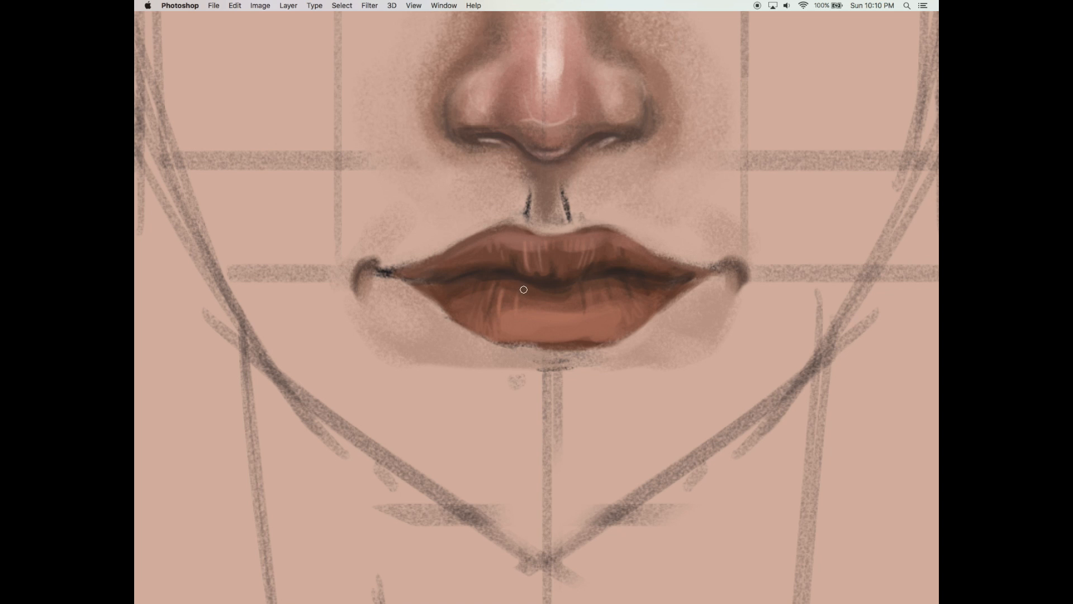
key("Tab")
- Draw fine highlight lines across the lower lip in a lighter pink (H 11°, S 35%, B 86%), redoing the first stroke
left_click_drag(301, 398, 314, 398)
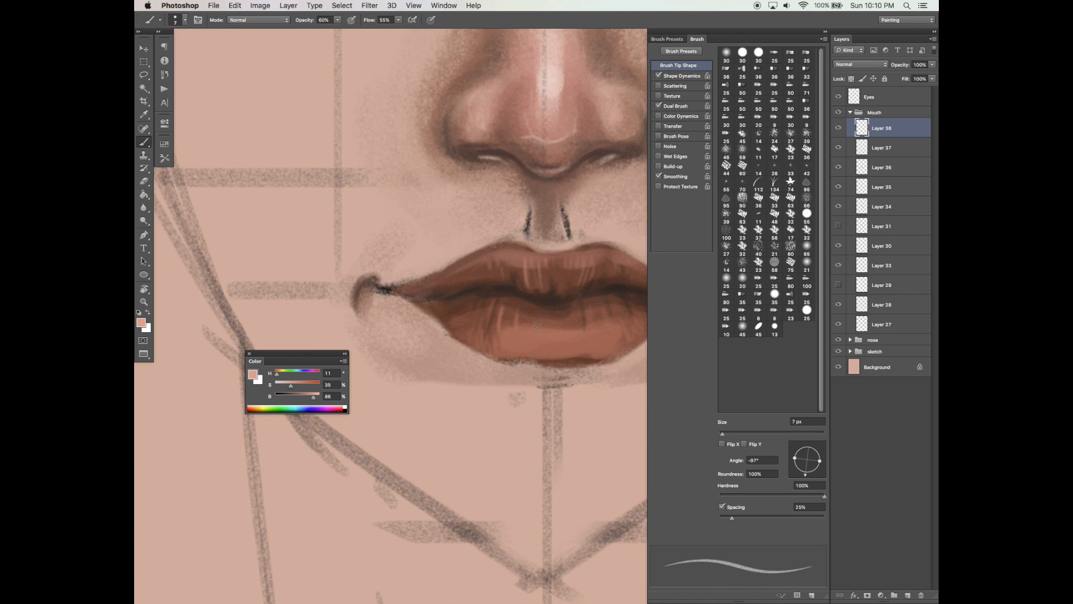
key("Tab")
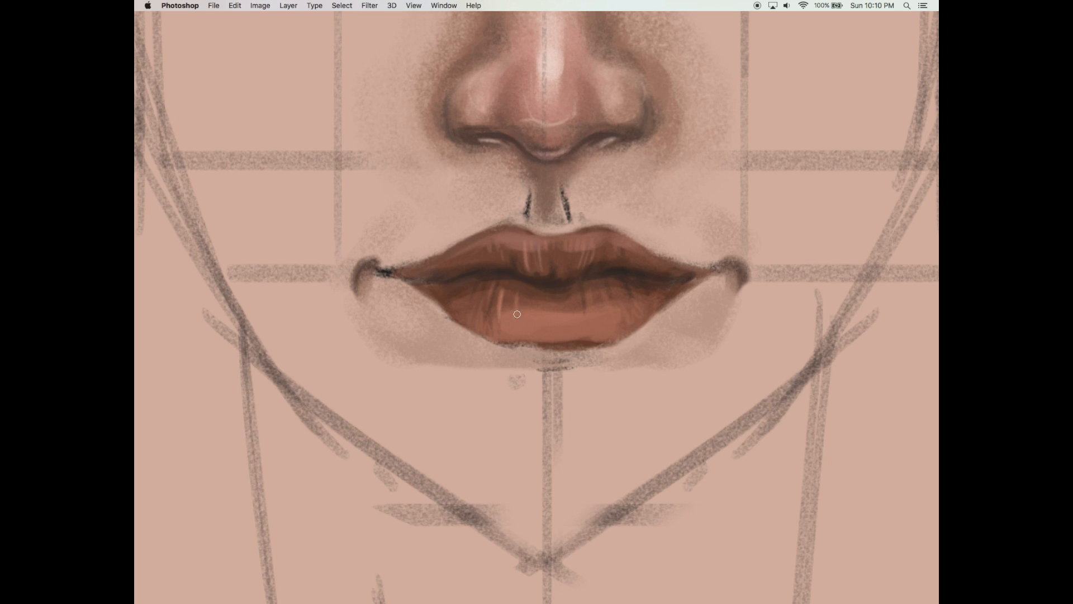
left_click_drag(513, 308, 512, 314)
key("super+z")
mouse_move(510, 309)
left_mouse_down()
mouse_move(530, 329)
mouse_move(511, 309)
mouse_move(510, 321)
mouse_move(586, 260)
mouse_move(583, 216)
mouse_move(560, 305)
mouse_move(593, 317)
left_mouse_up()
key("Tab")
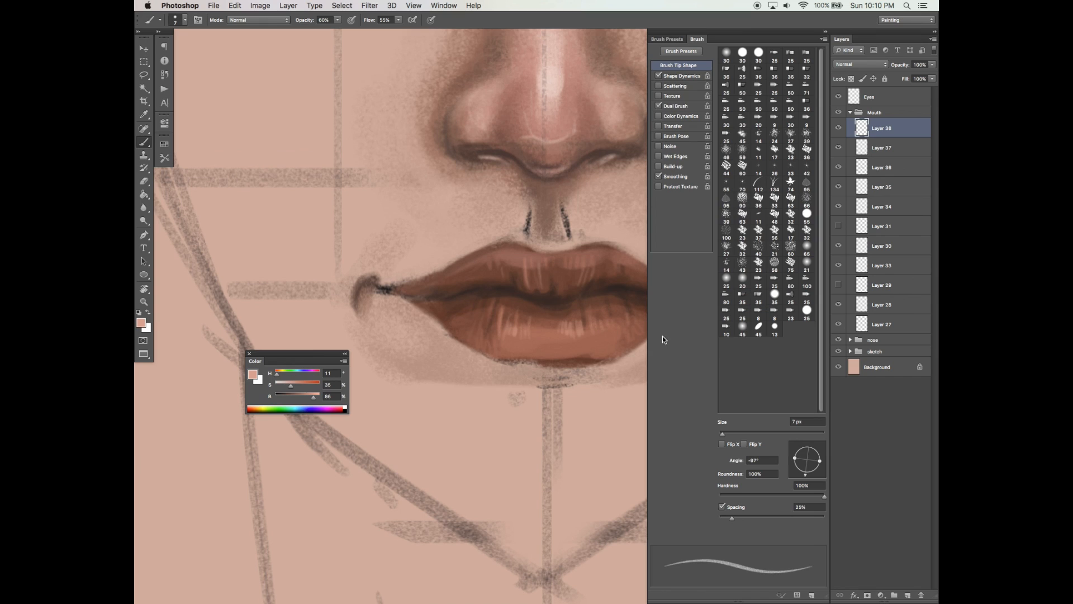
- Examine the detailed lips in the context of the whole face with the panels hidden
key("z")
left_click(612, 358)
key("super+minus")
key("super+minus")
key("super+minus")
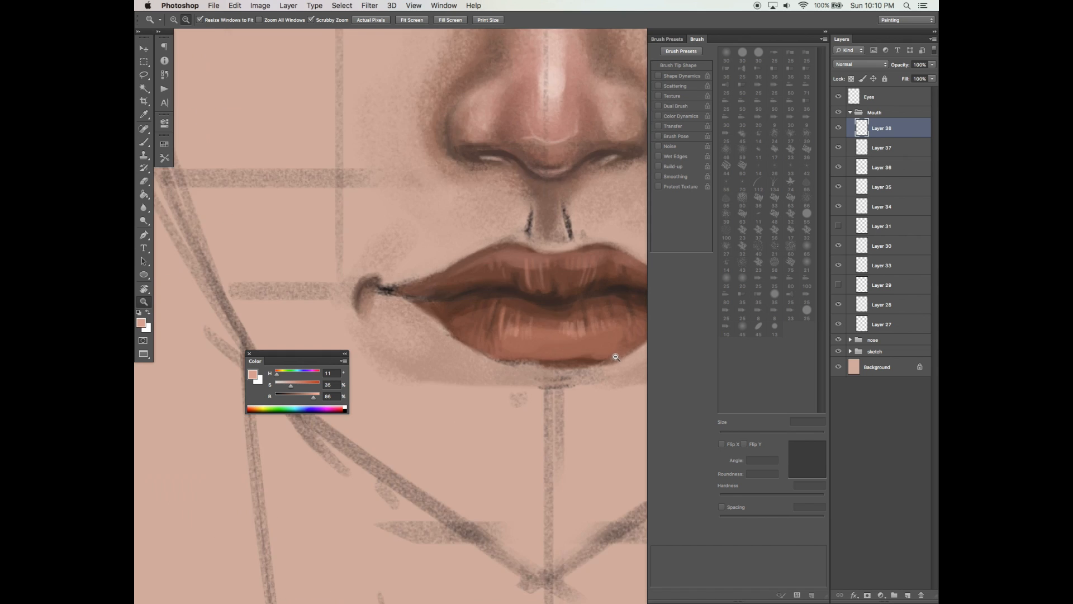
key("Tab")
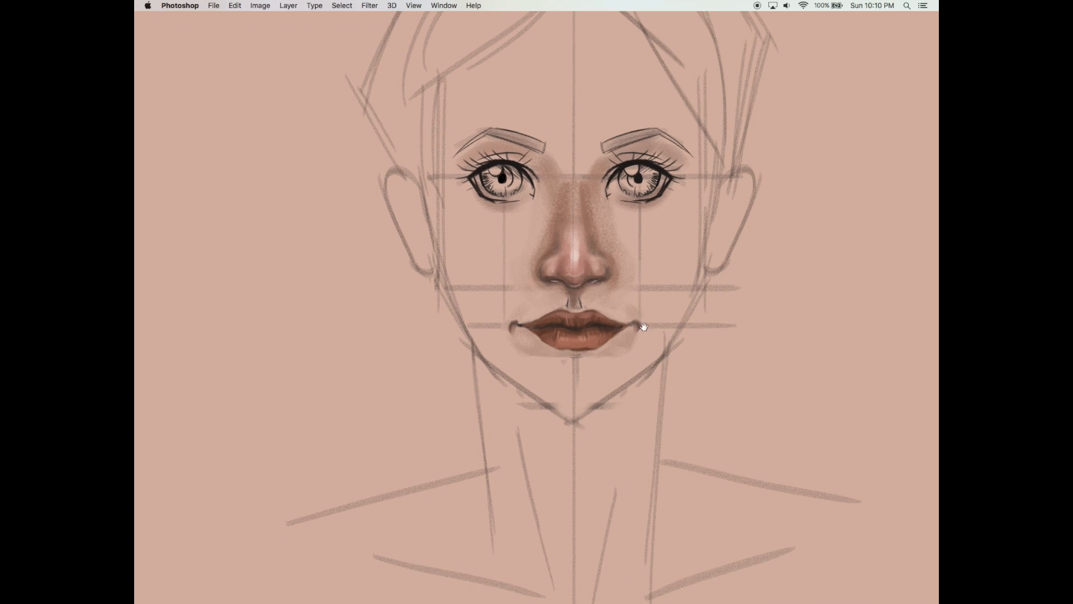
left_click_drag(645, 339, 629, 357)
key("Tab")
left_click_drag(527, 388, 490, 365)
- Create a new layer in the Mouth group and turn off Shape Dynamics, using a 35 px brush in muted brown (H 13°, S 36%, B 65%)
key("b")
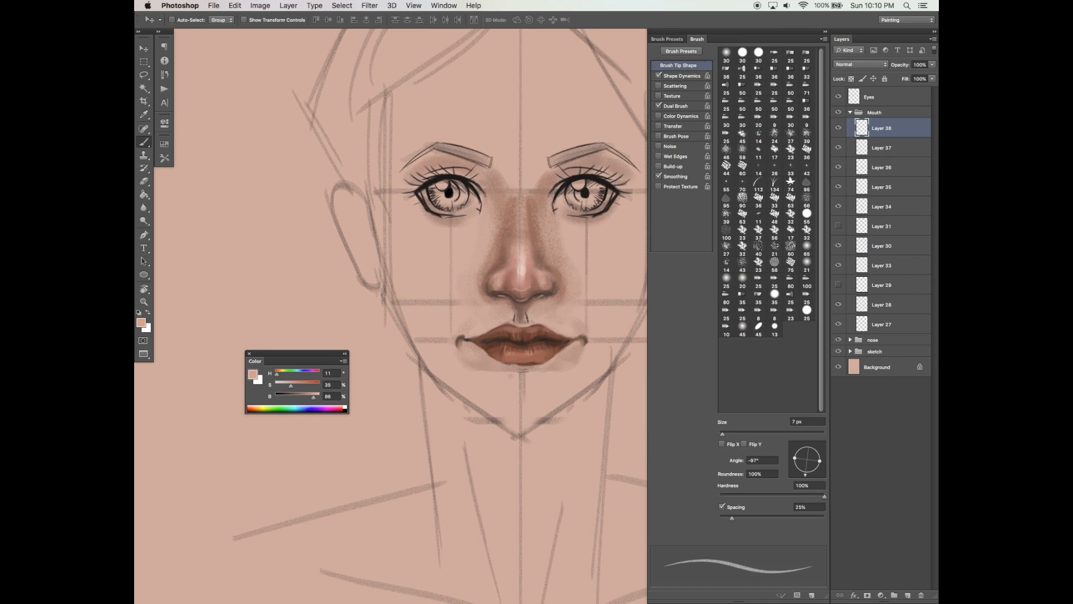
left_click(908, 595)
left_click(682, 76)
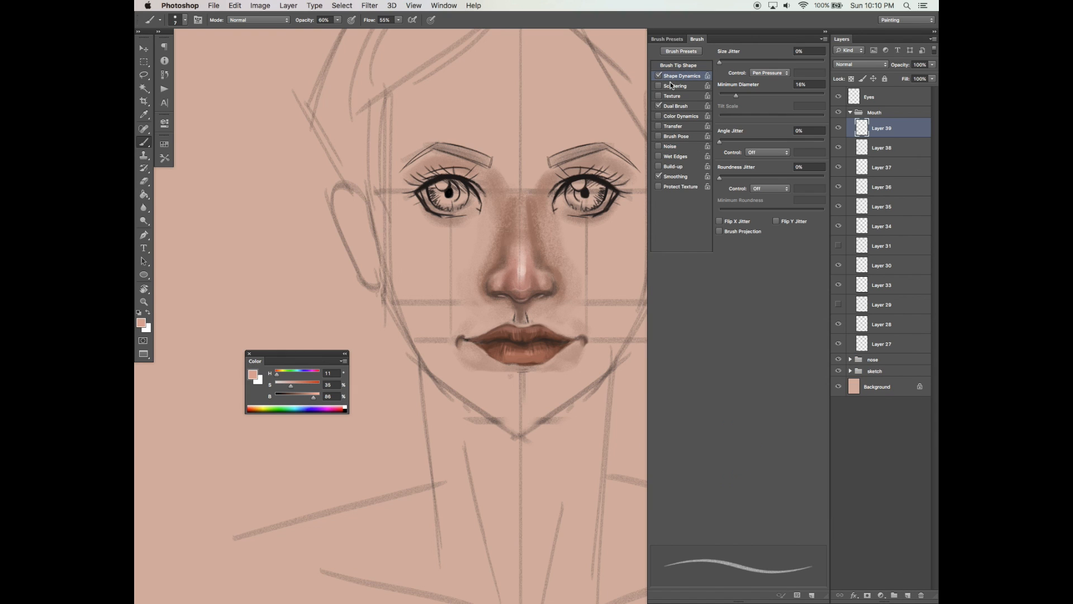
left_click(658, 76)
left_click(679, 65)
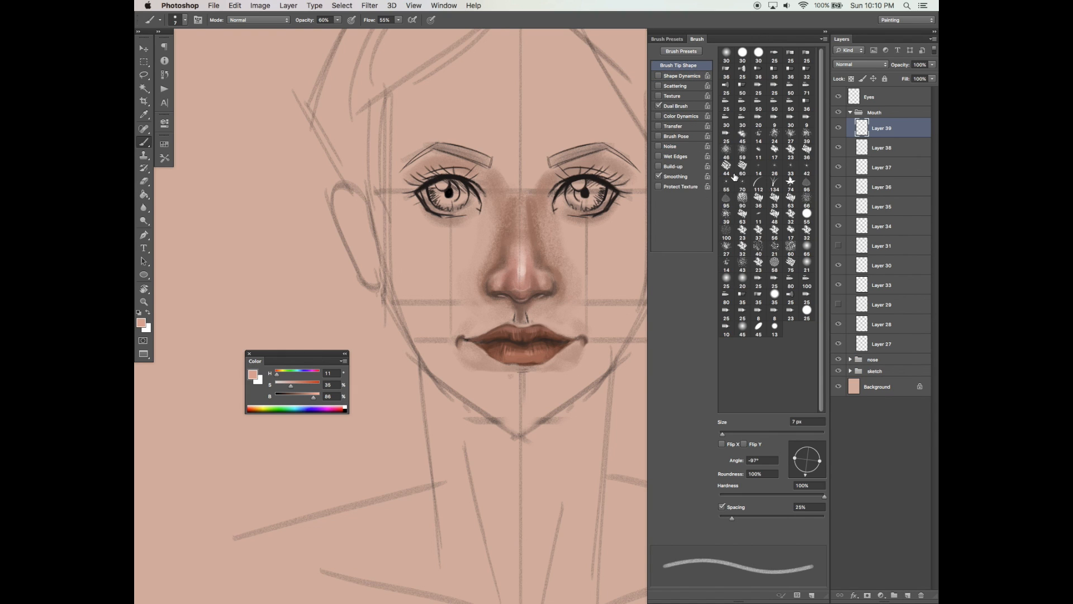
left_click(730, 433)
left_click_drag(577, 318, 577, 333)
key("Tab")
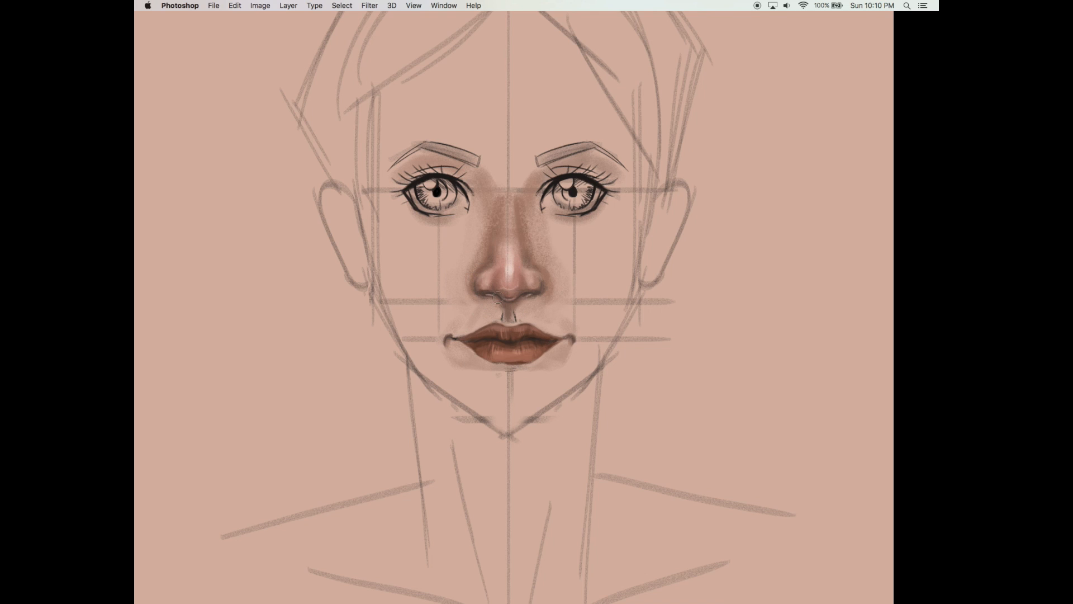
key("Tab")
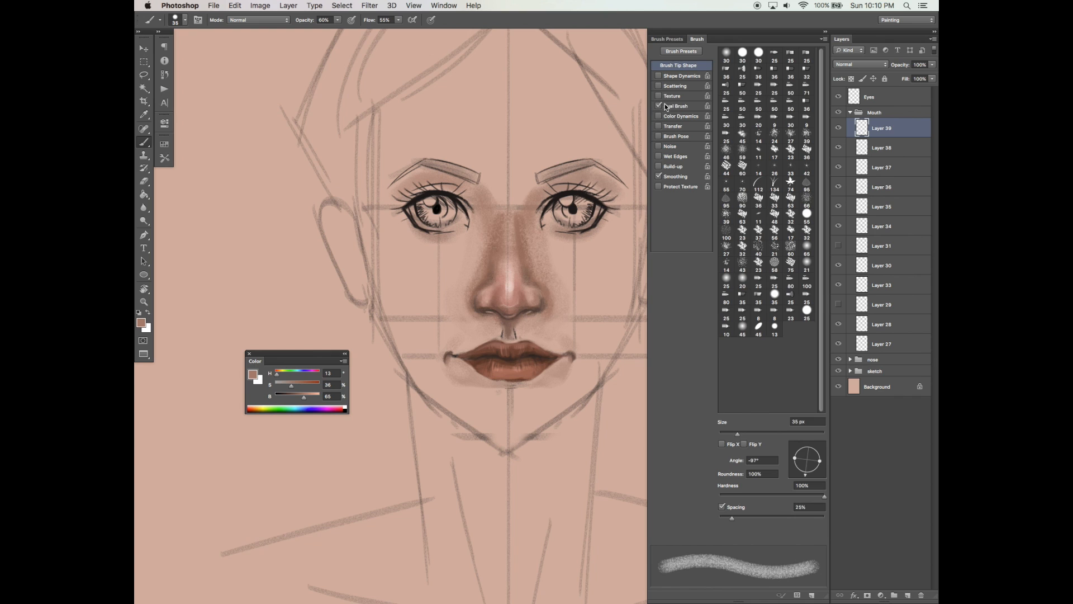
- Check the Dual Brush settings, then shade the skin around the mouth corners and below the lower lip with sampled skin tones
left_click(667, 107)
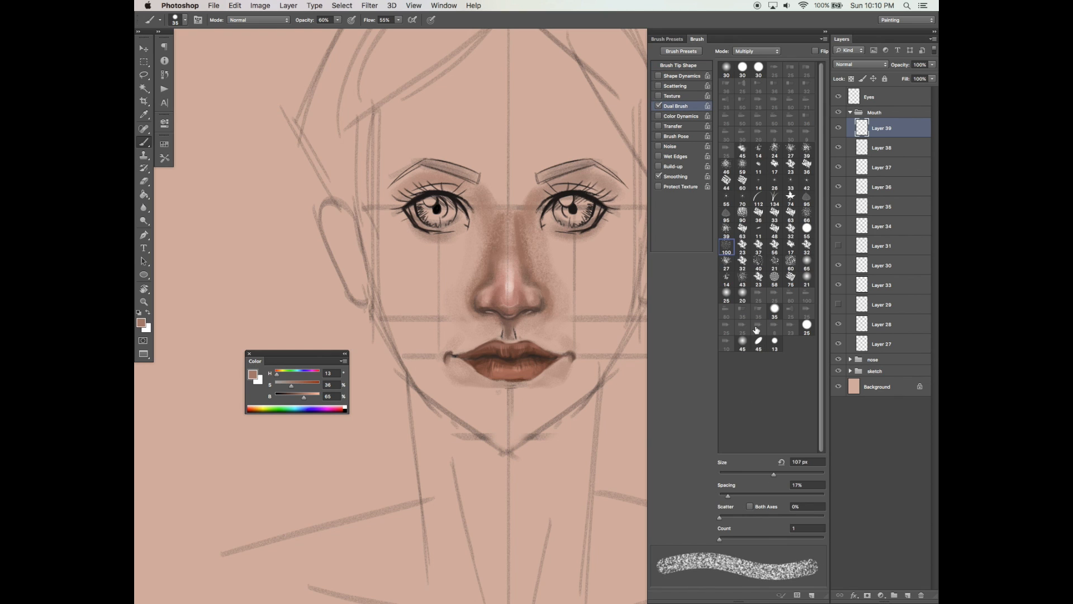
left_click(678, 66)
key("Tab")
key("Tab")
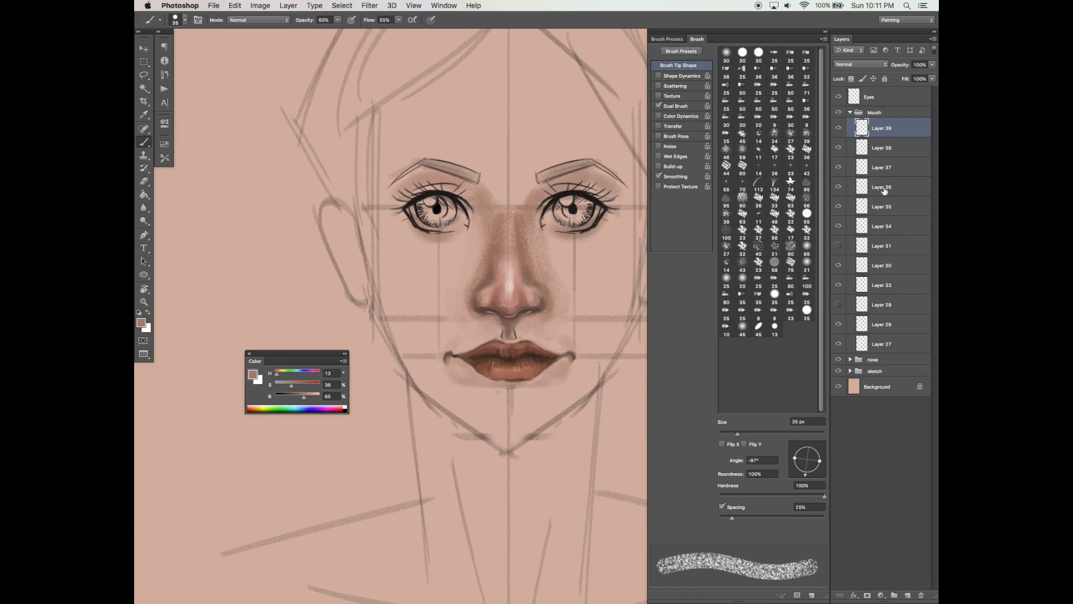
key("Tab")
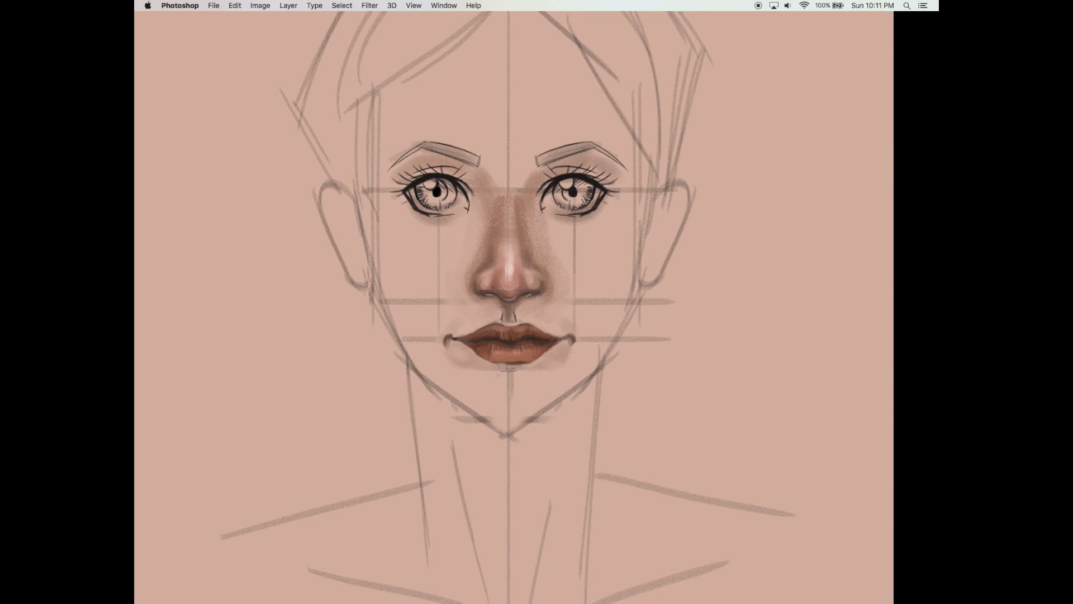
mouse_move(549, 359)
left_mouse_down()
mouse_move(526, 366)
mouse_move(553, 366)
mouse_move(523, 366)
mouse_move(543, 345)
left_mouse_up()
left_click_drag(451, 342, 460, 348)
left_click(475, 297, "alt")
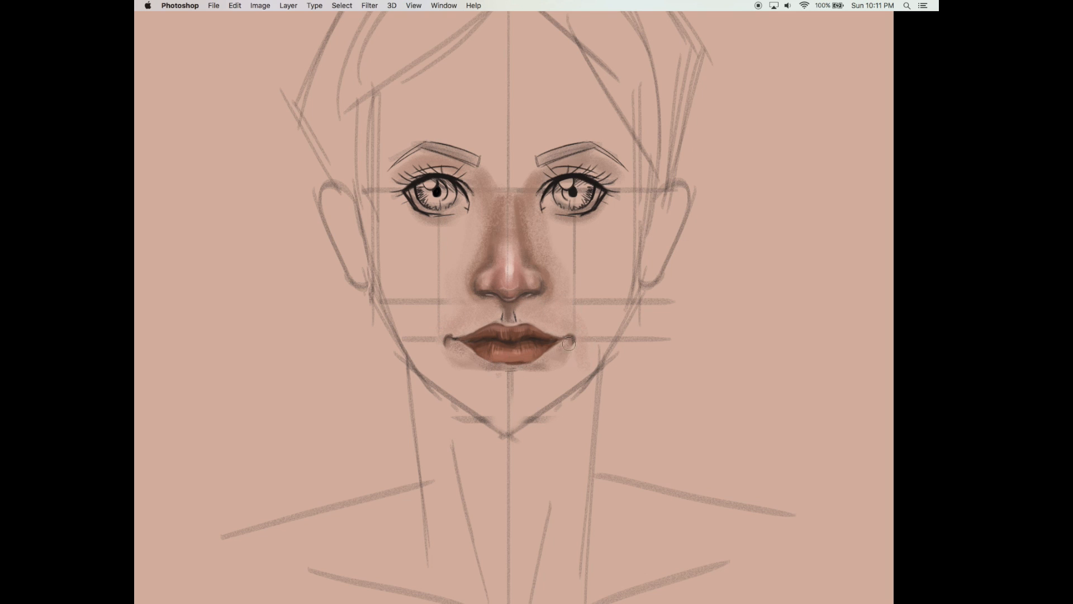
left_click_drag(581, 308, 596, 308)
left_click(601, 314, "alt")
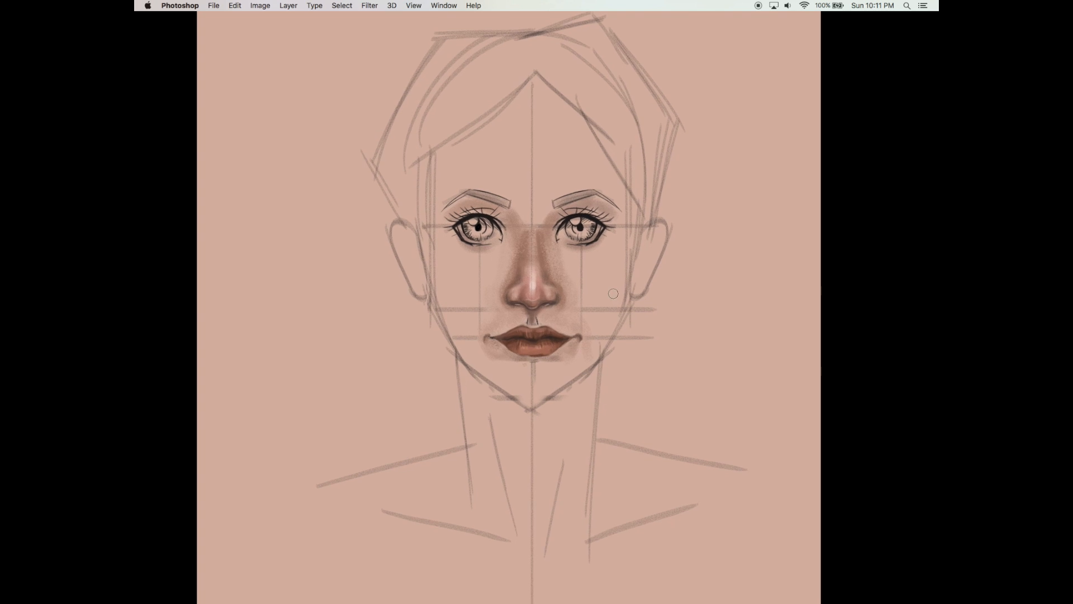
- Add another layer to the Mouth group, choose a pale pink (H 11°, S 10%) and reduce the brush to 29 px
key("z")
left_click(613, 293)
key("Tab")
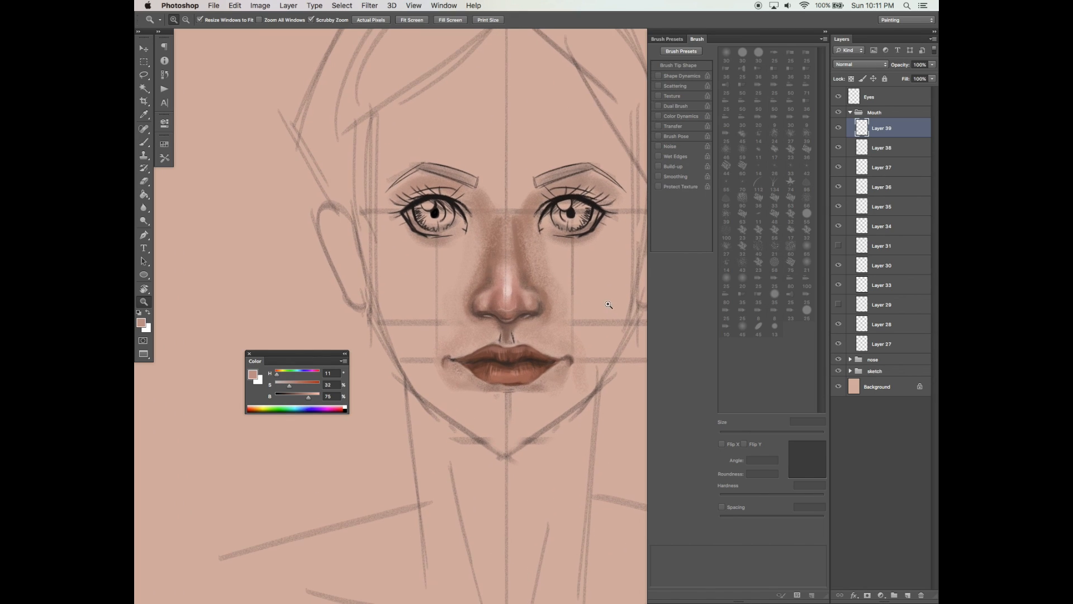
key("b")
left_click(908, 595)
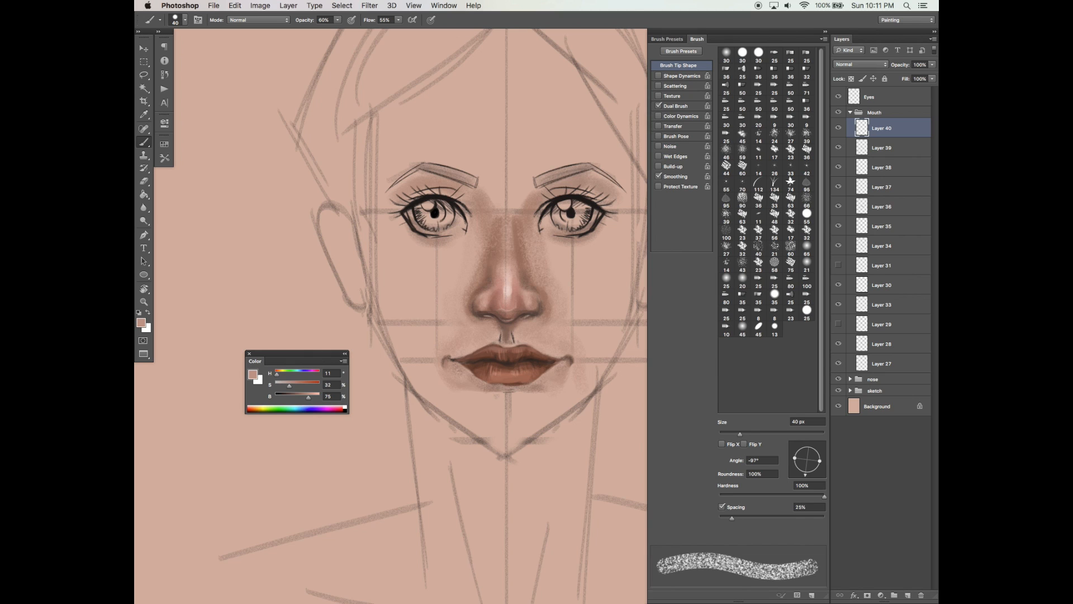
key("Tab")
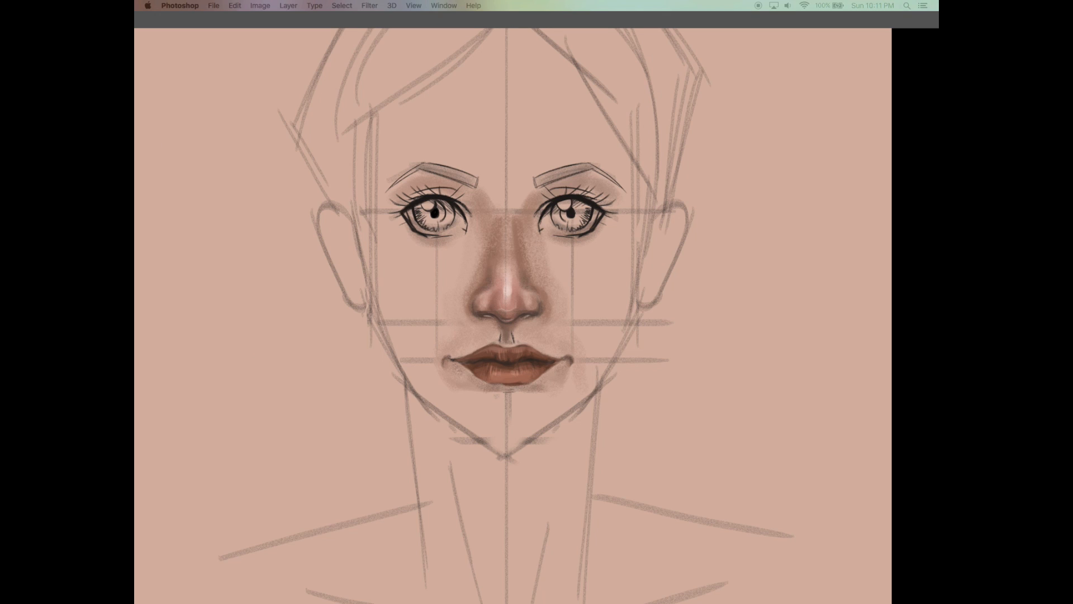
key("Tab")
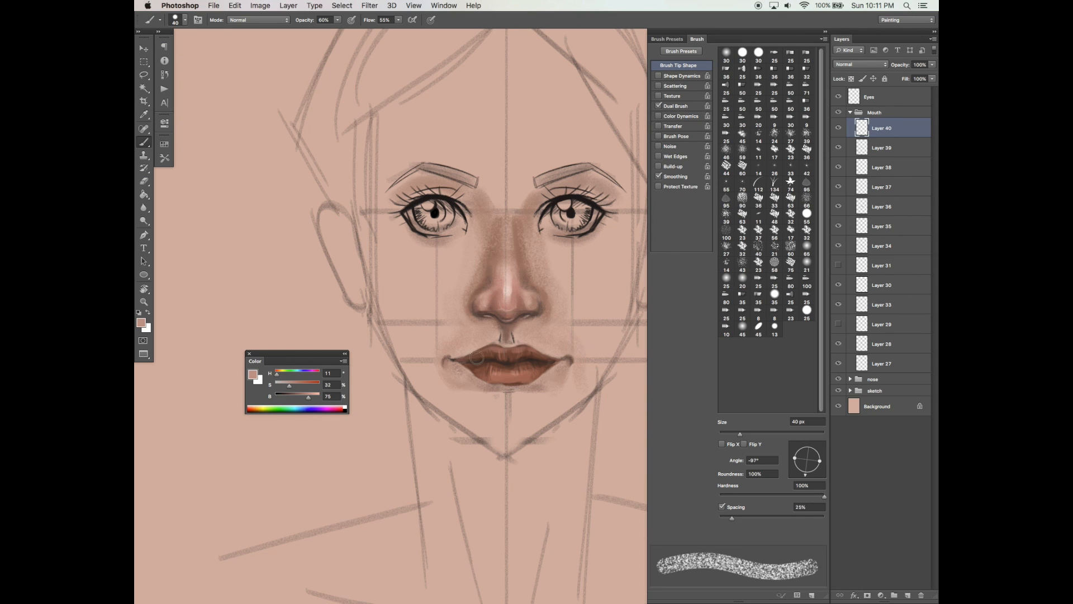
left_click_drag(305, 395, 317, 394)
left_click_drag(740, 434, 734, 433)
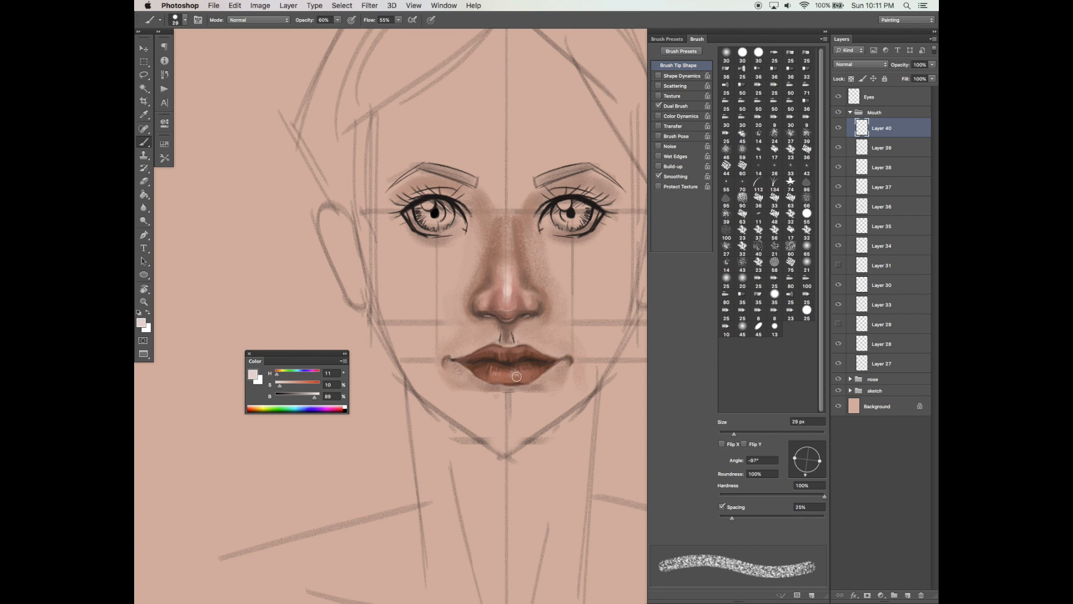
- Undo the last highlight stroke and paint soft pale pink highlights on the lower lip with a 15 px brush
key("super+z")
scroll(566, 357, "down", 2)
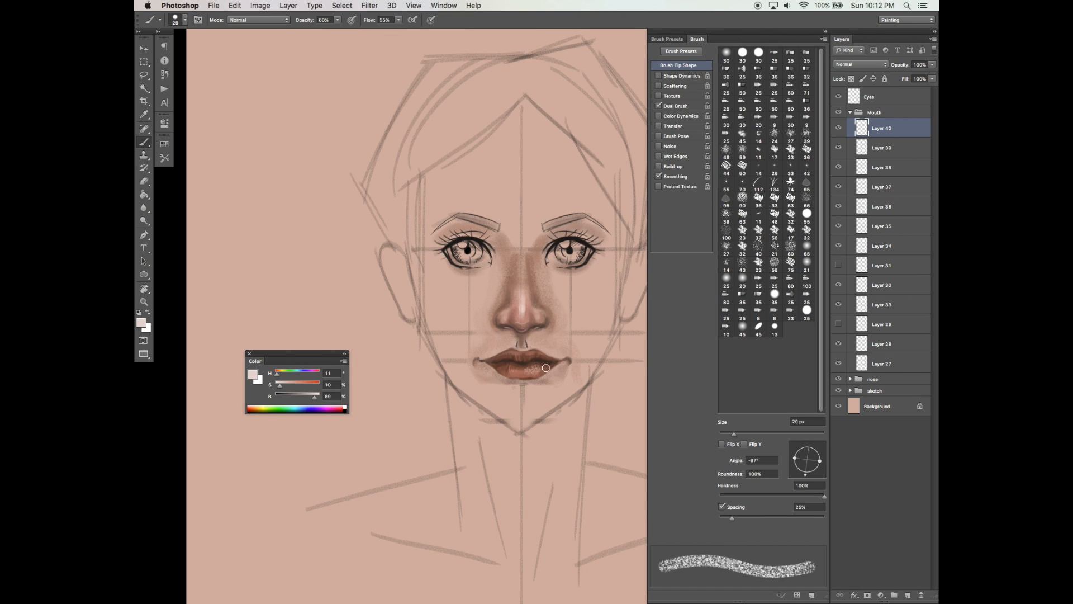
left_click_drag(734, 433, 728, 431)
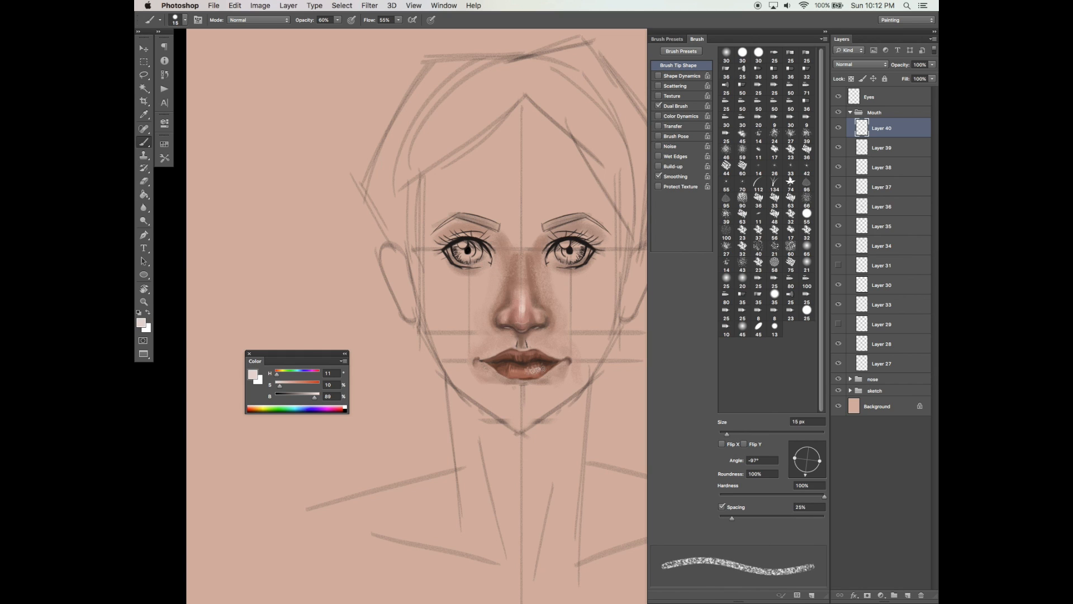
left_click_drag(579, 354, 592, 366)
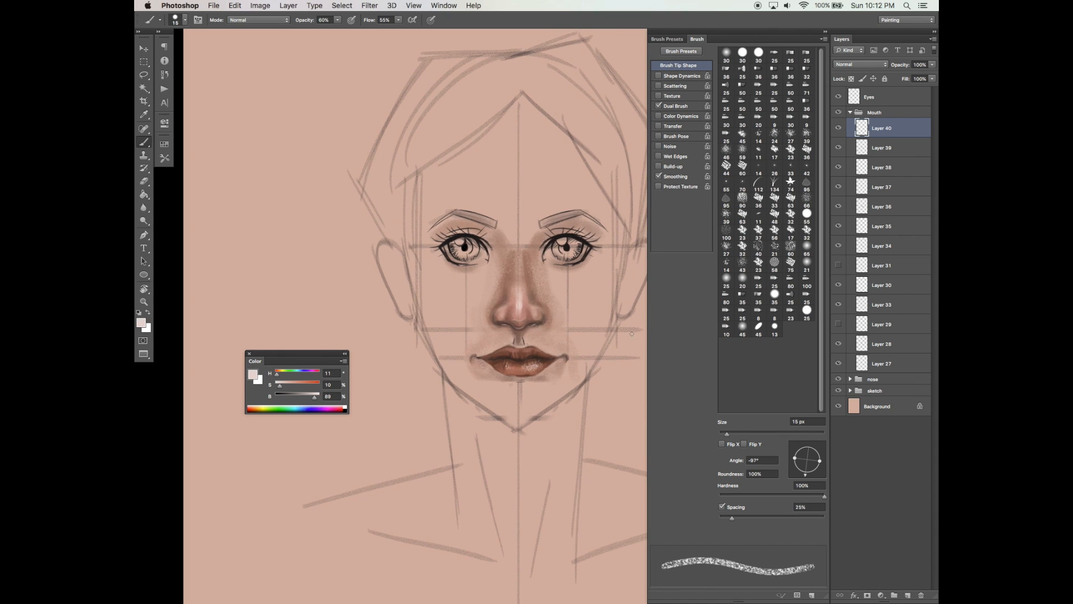